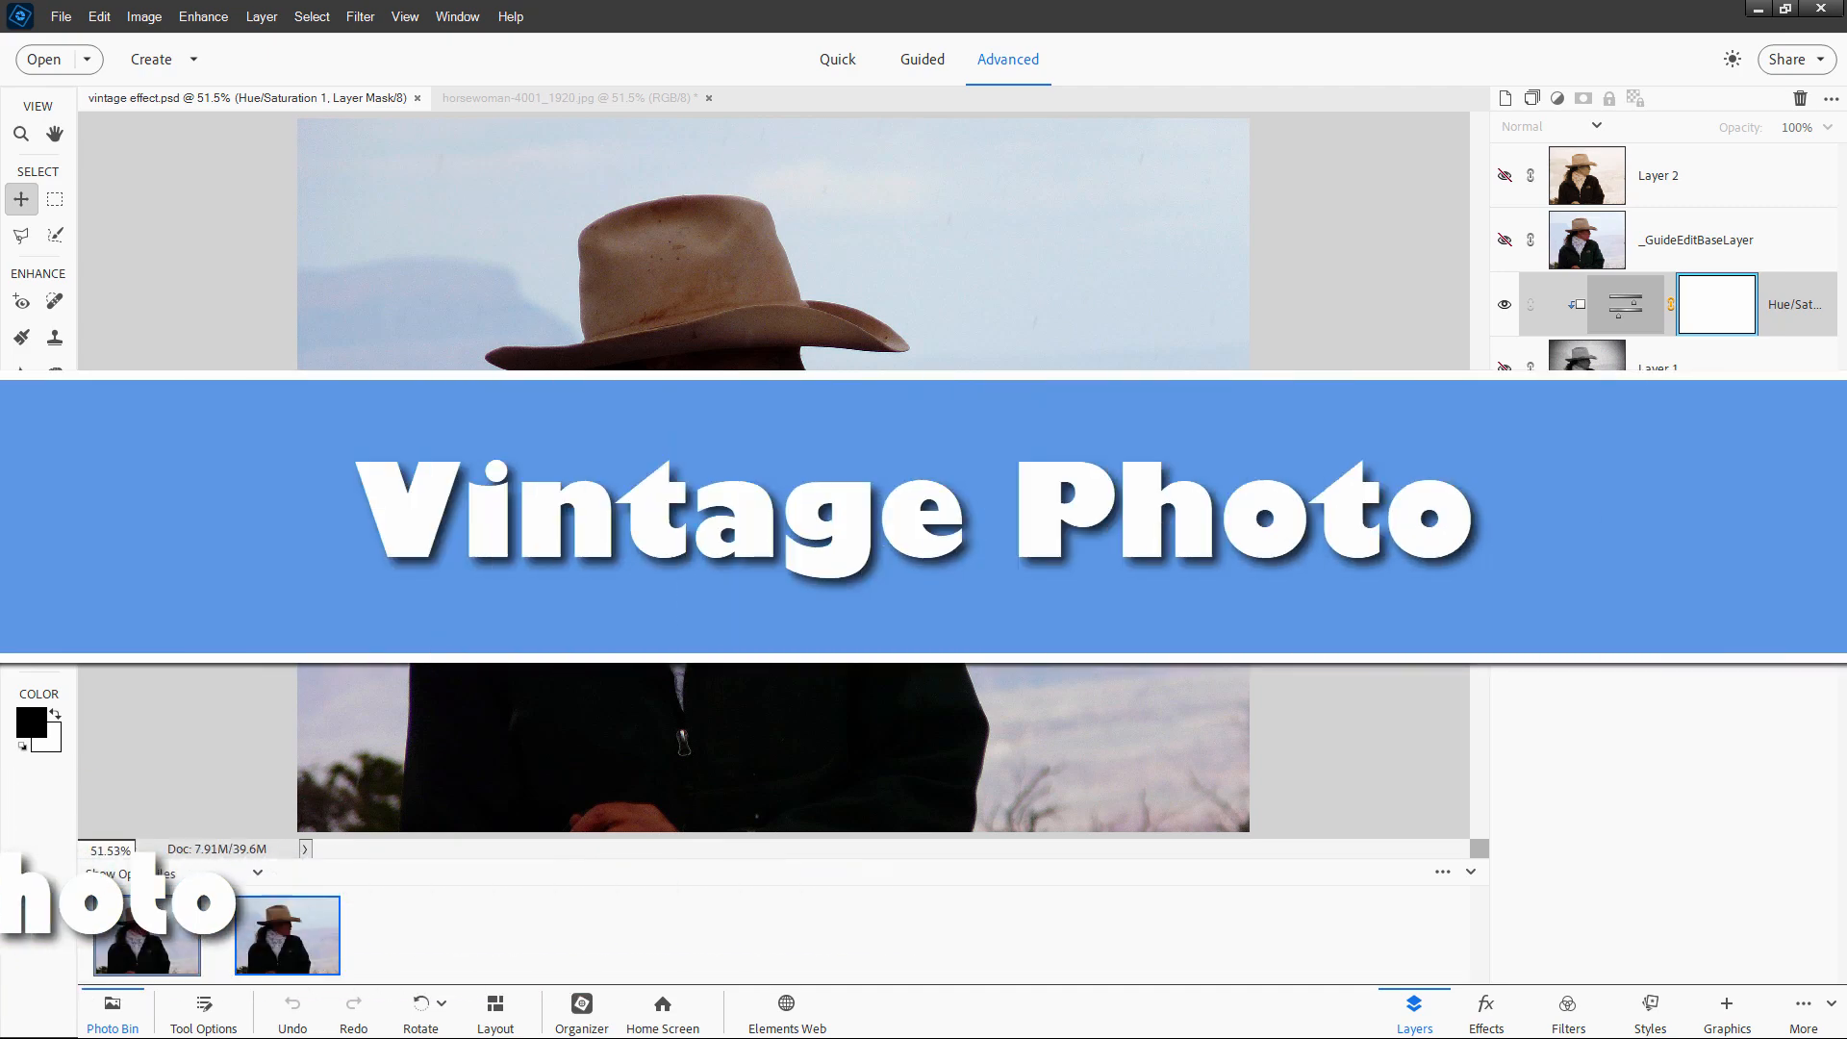
Step: Preview the finished sepia version against the original and check the photo's source web page
left_click(1505, 370)
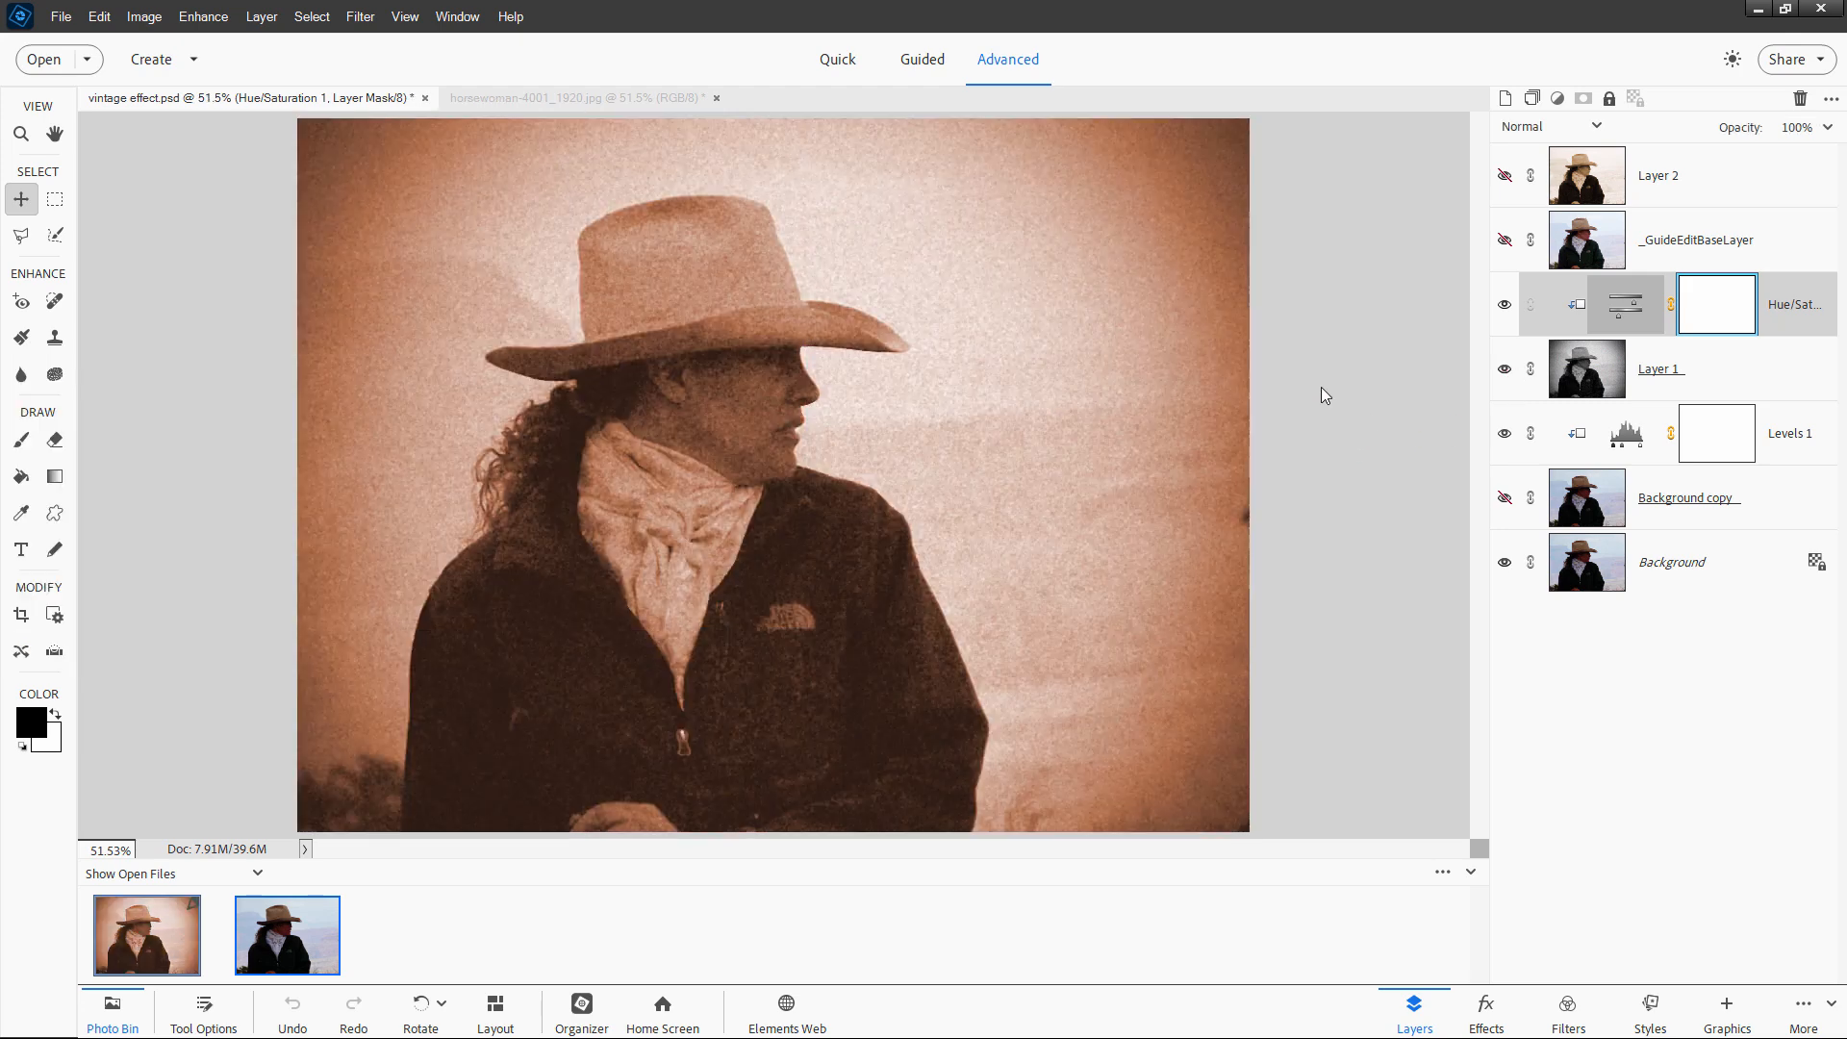
left_click(1504, 371)
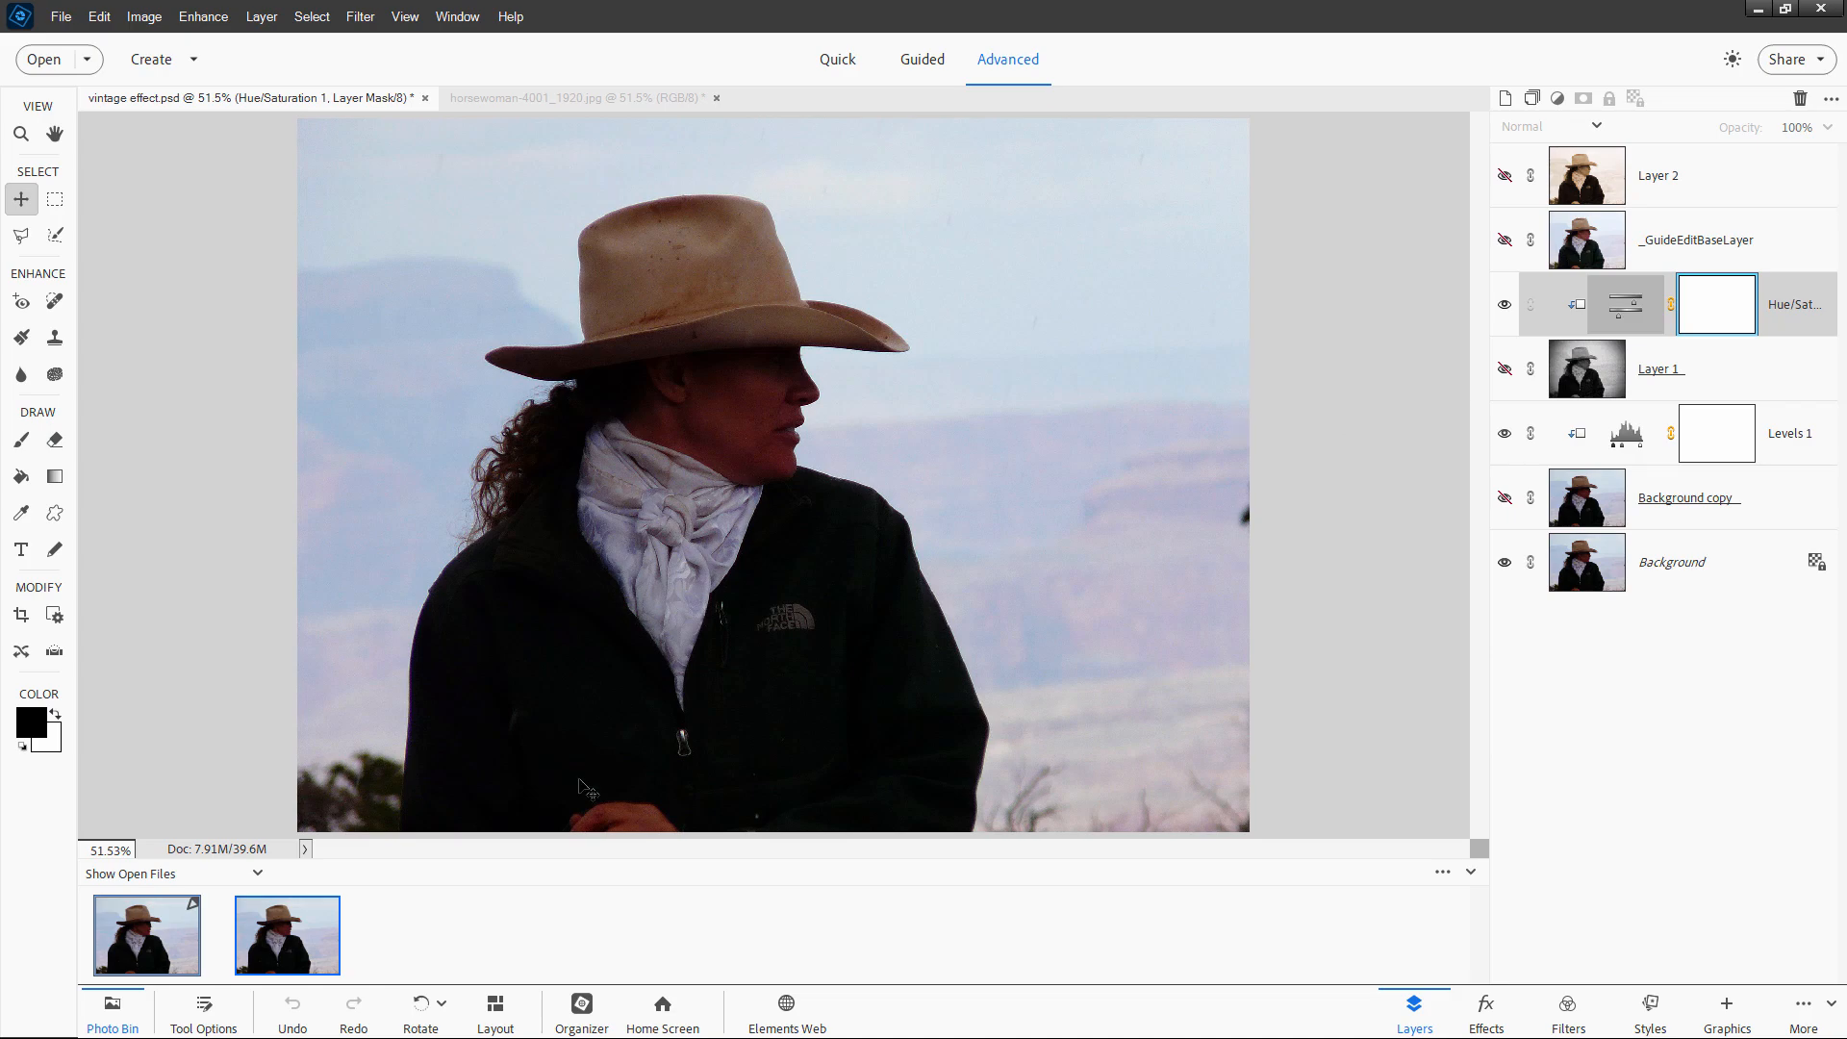
key("alt+Tab")
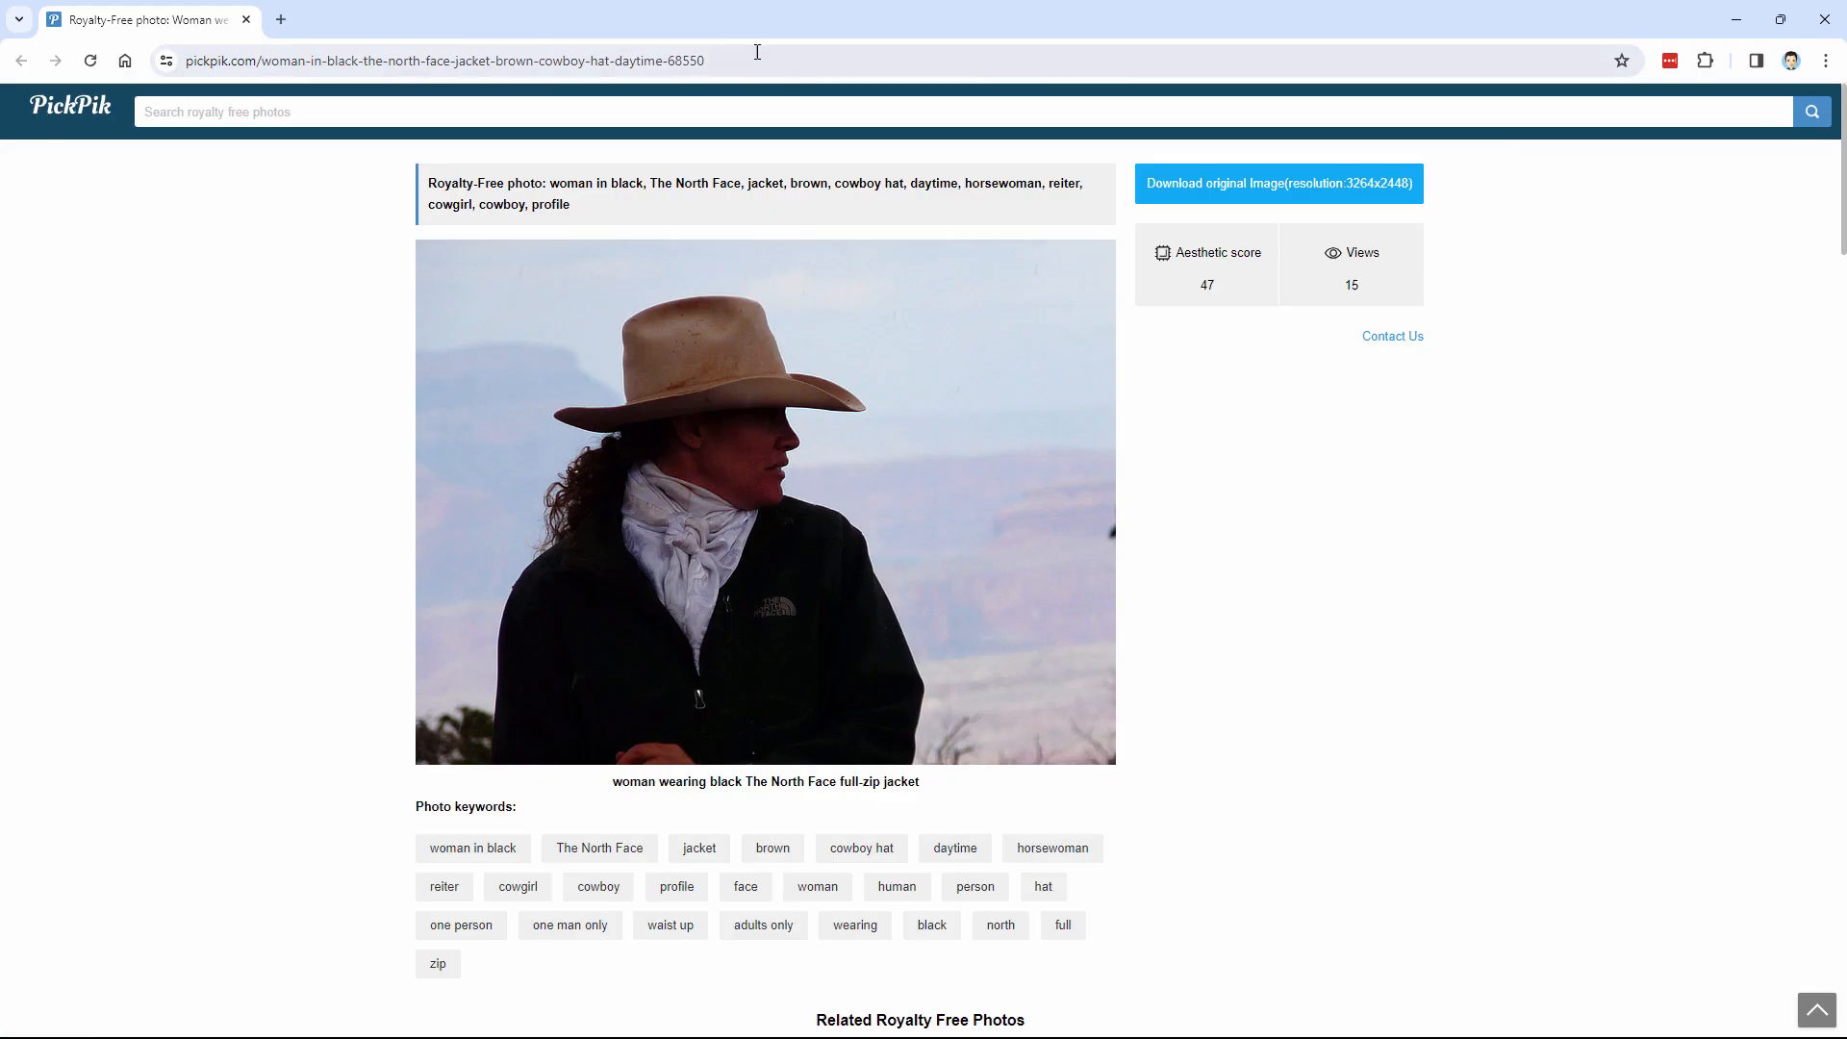
left_click(759, 59)
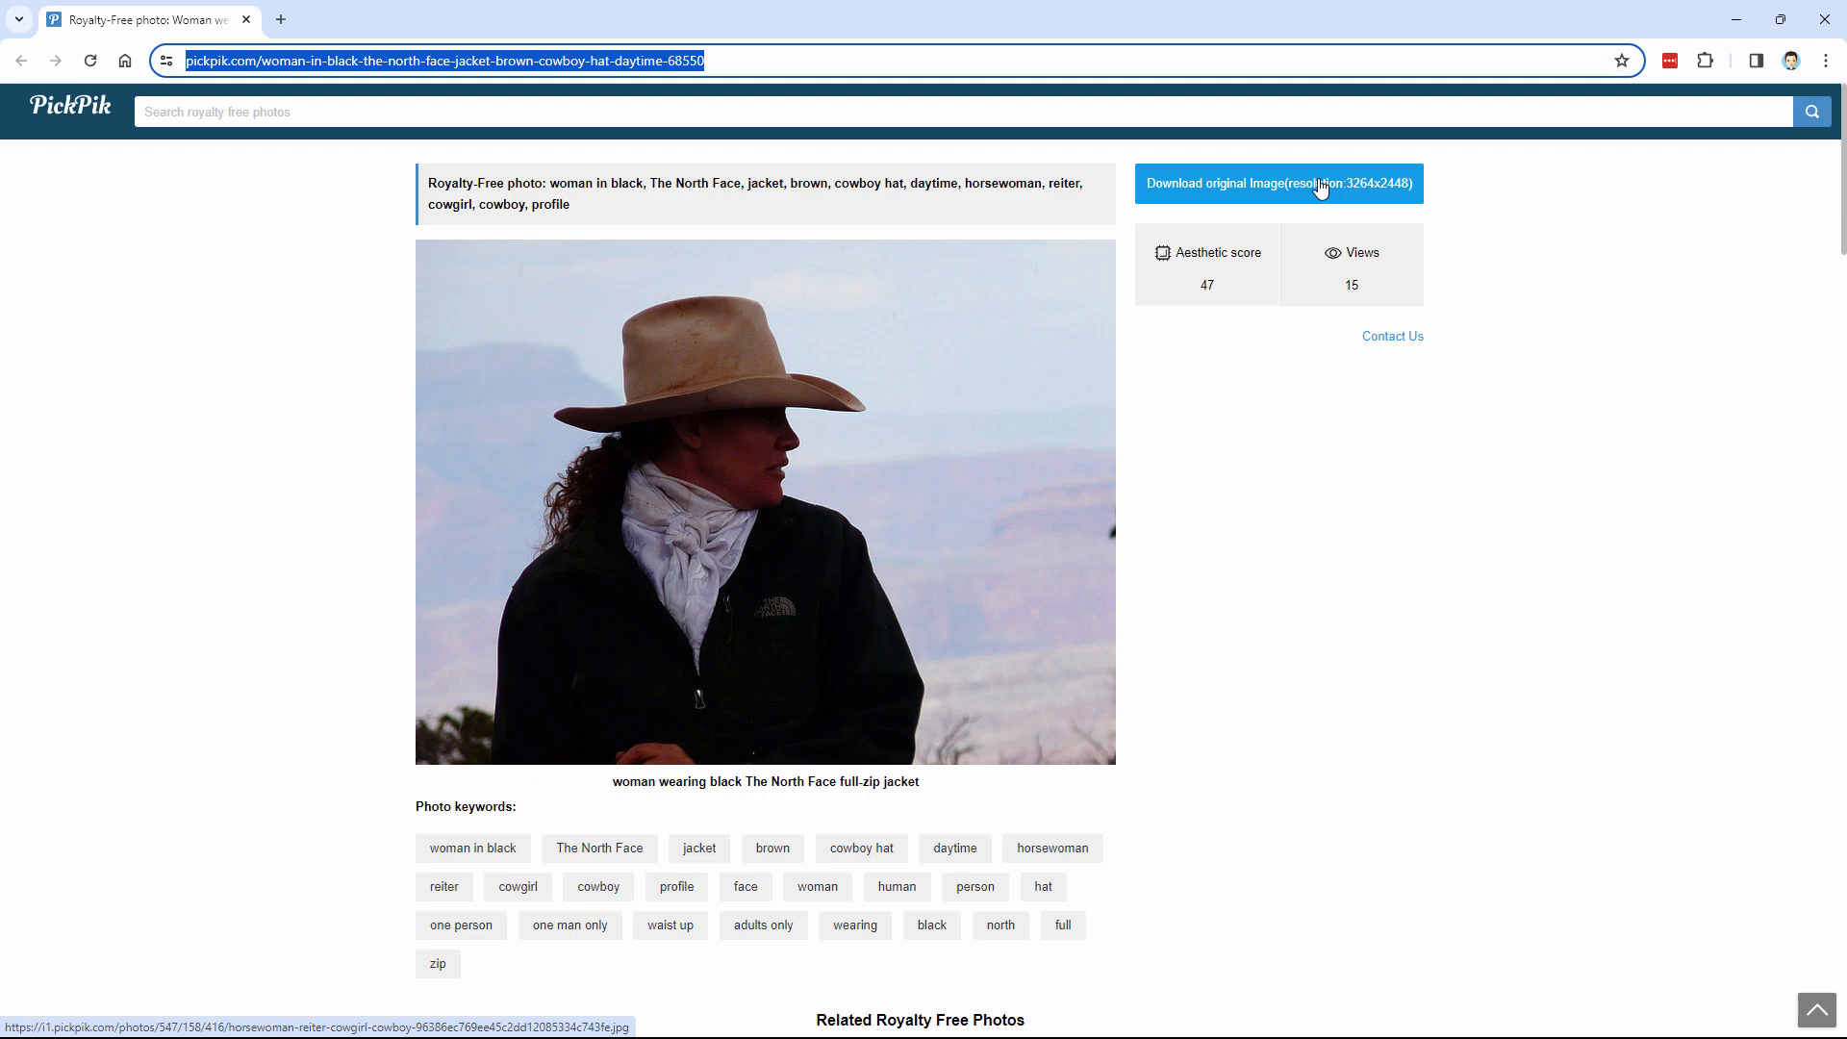
left_click(1736, 18)
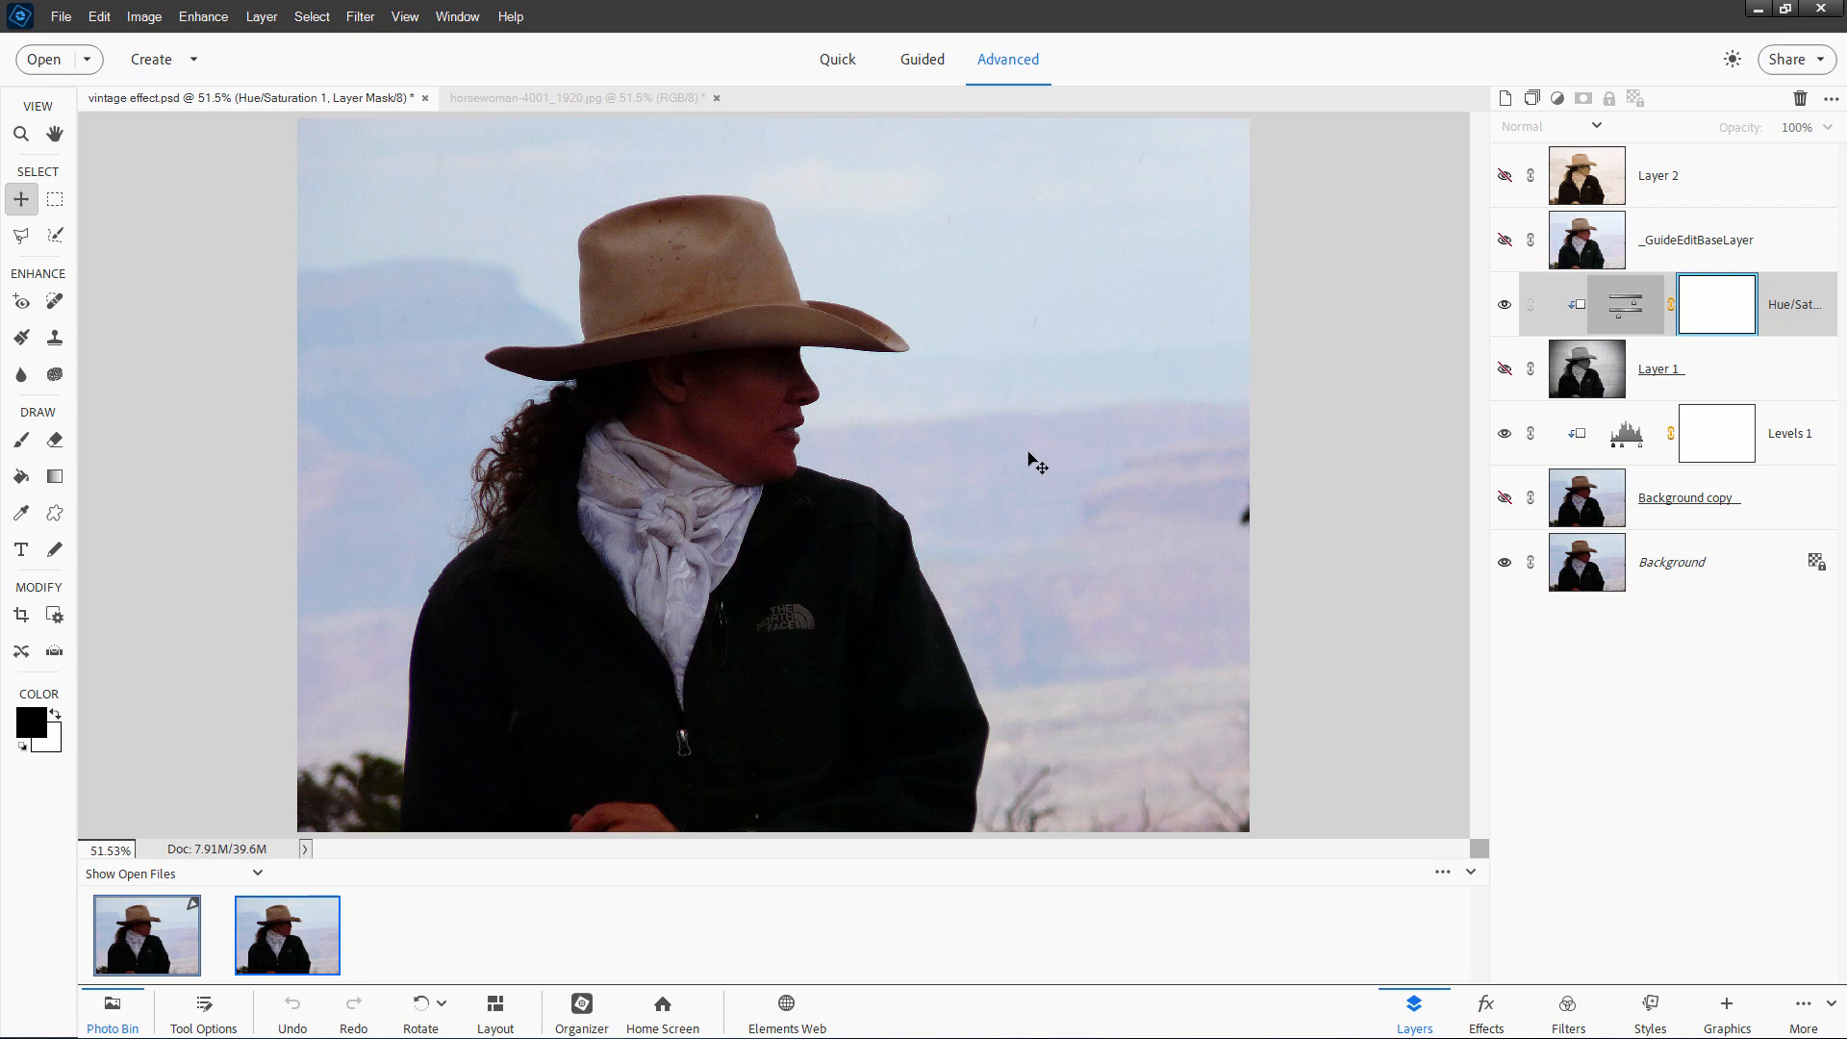
Step: Close vintage effect.psd without saving, duplicate the Background layer and hide the original
left_click(426, 98)
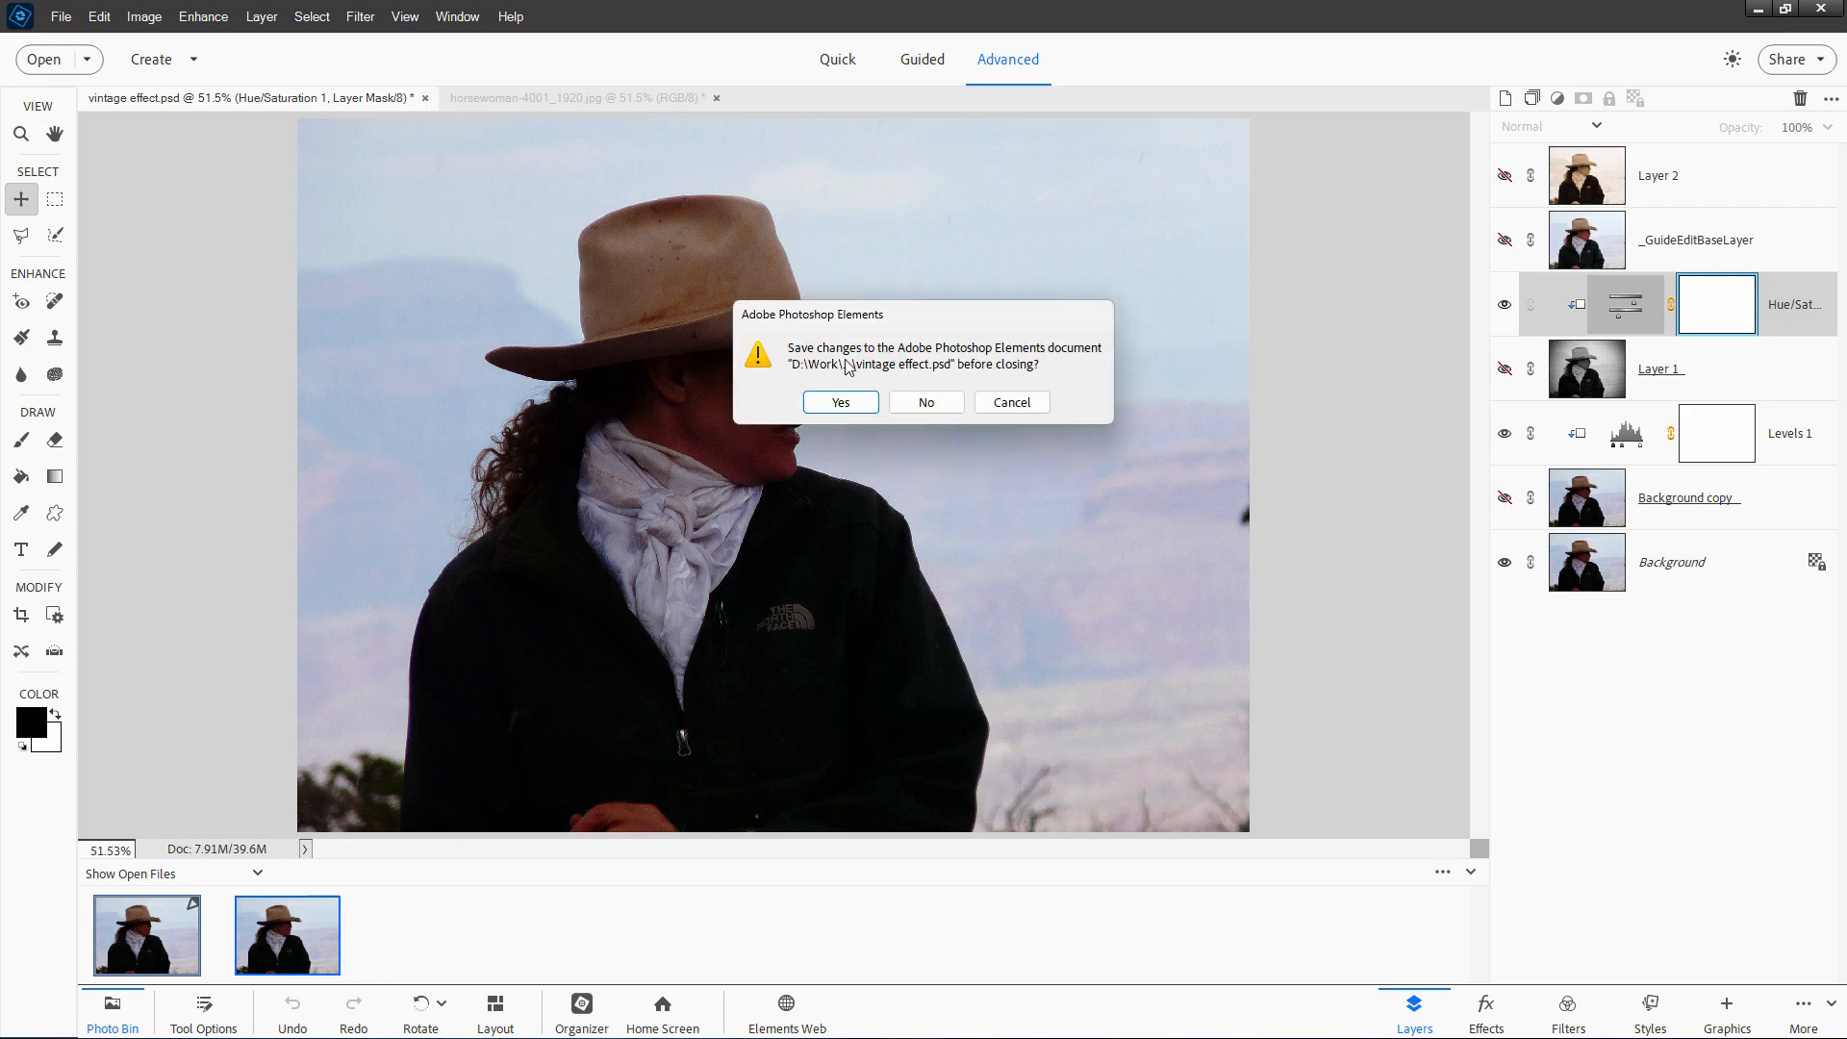
left_click(926, 403)
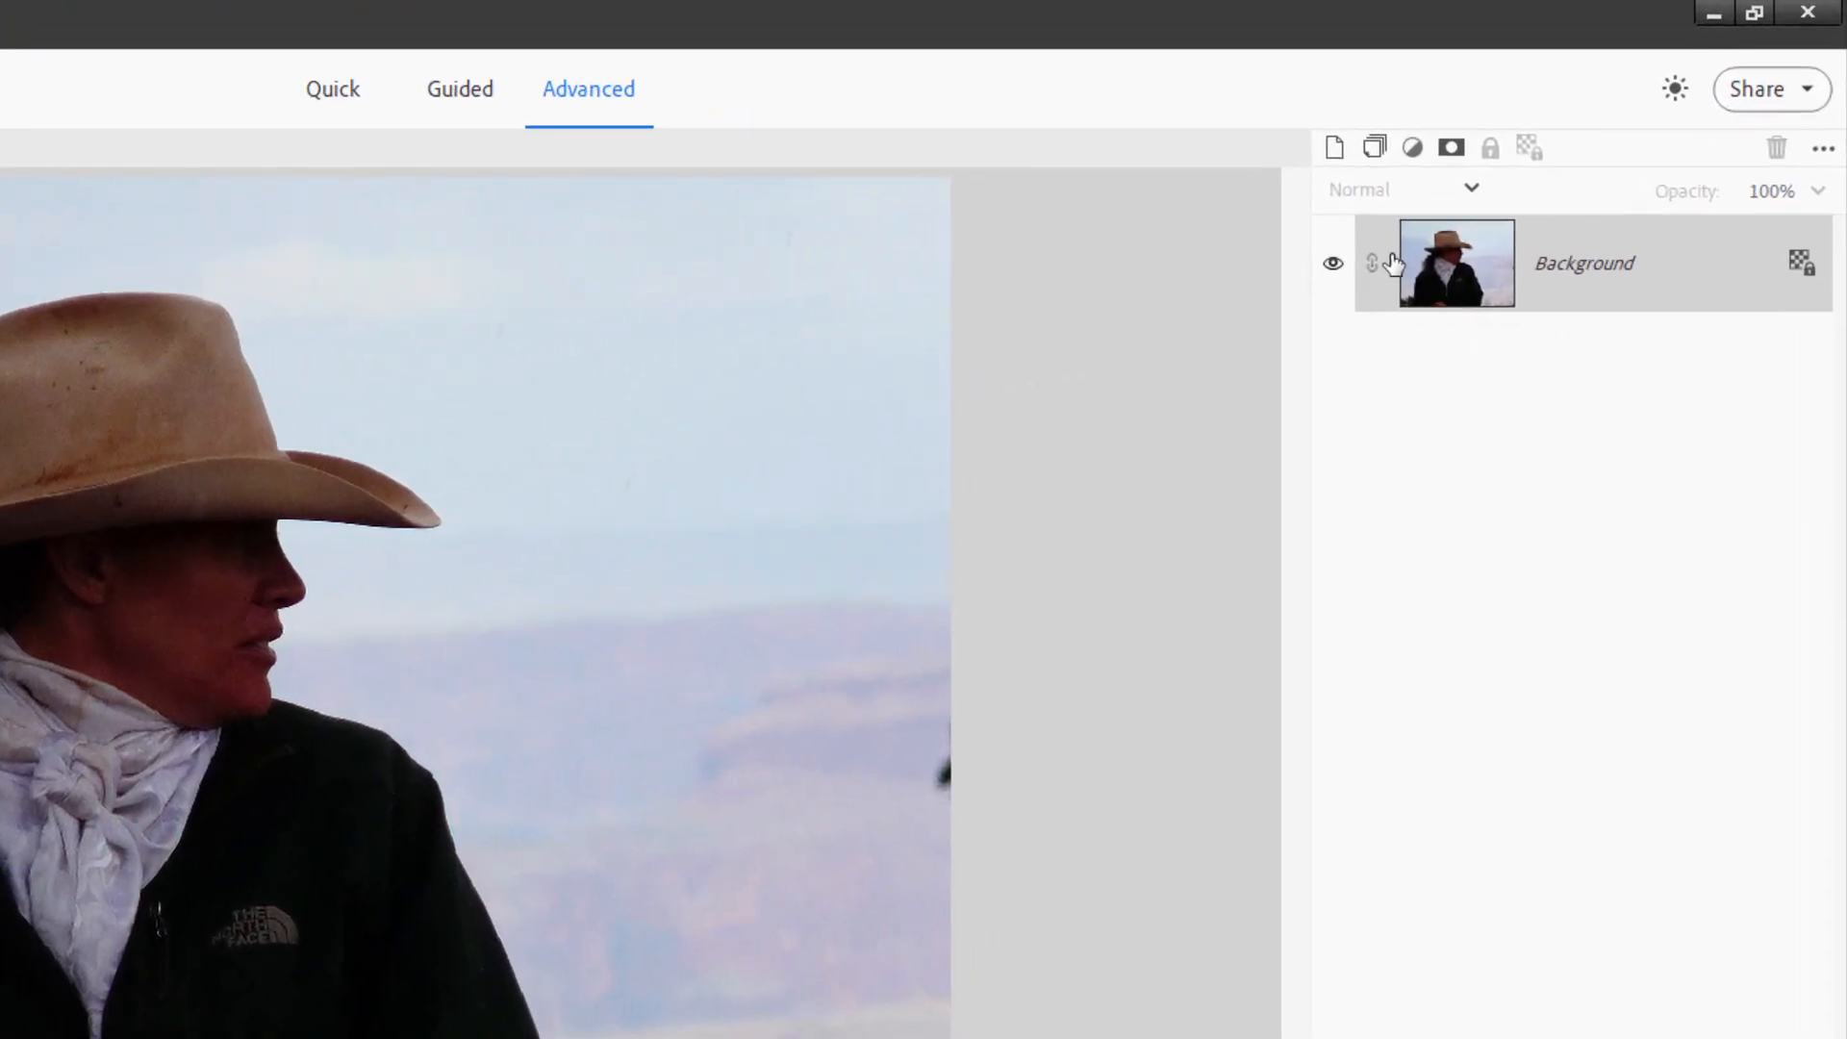
right_click(1584, 263)
left_click(1635, 337)
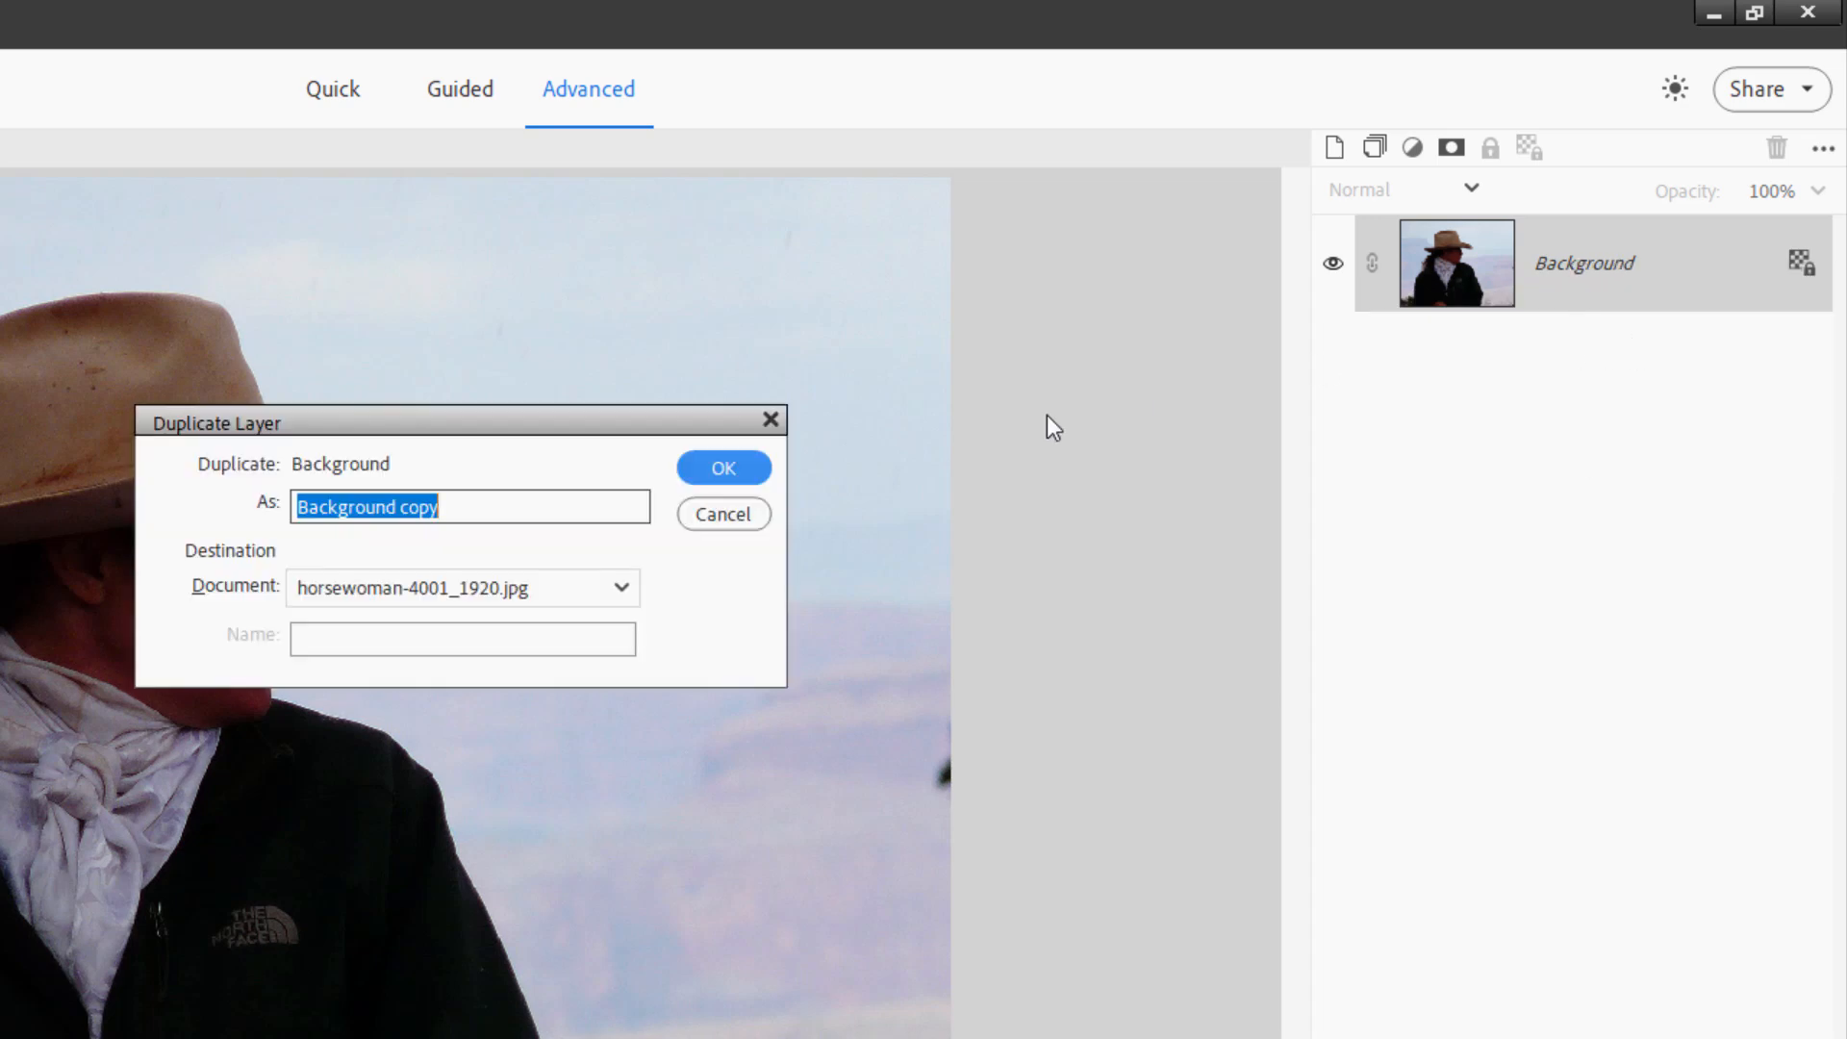
left_click(726, 469)
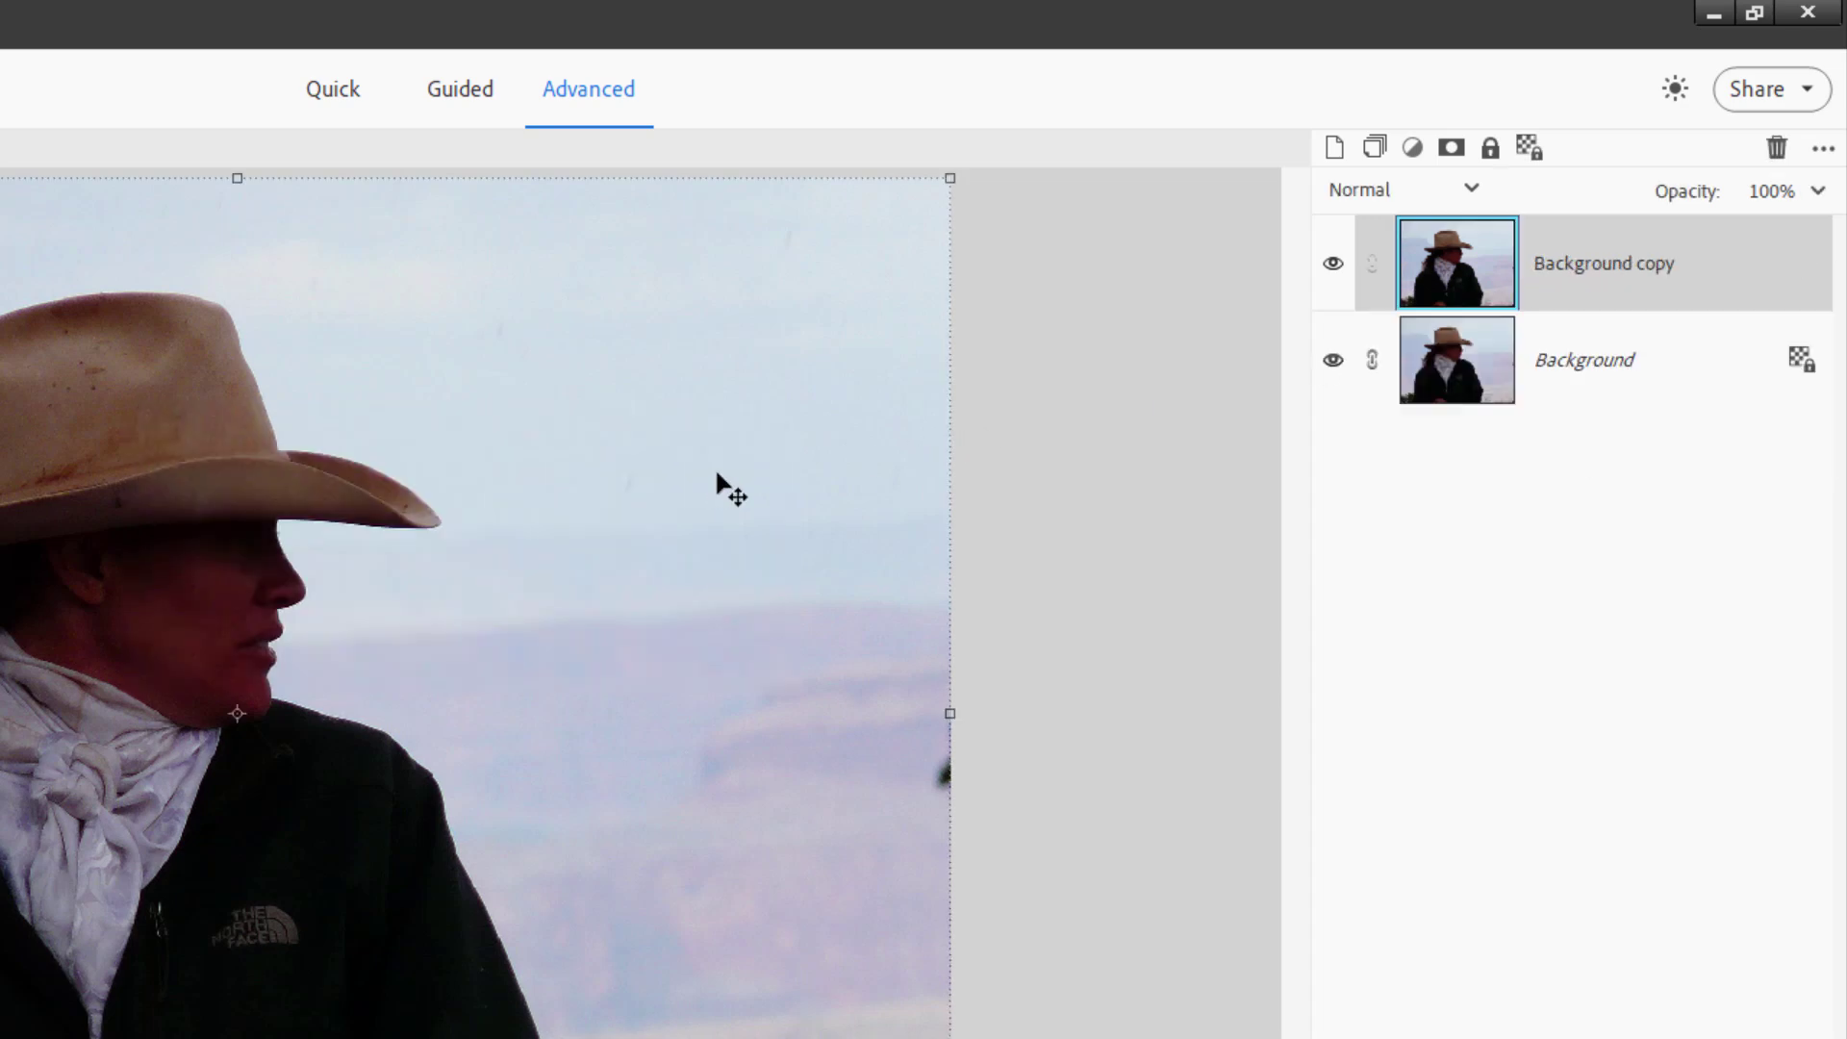
left_click(1334, 359)
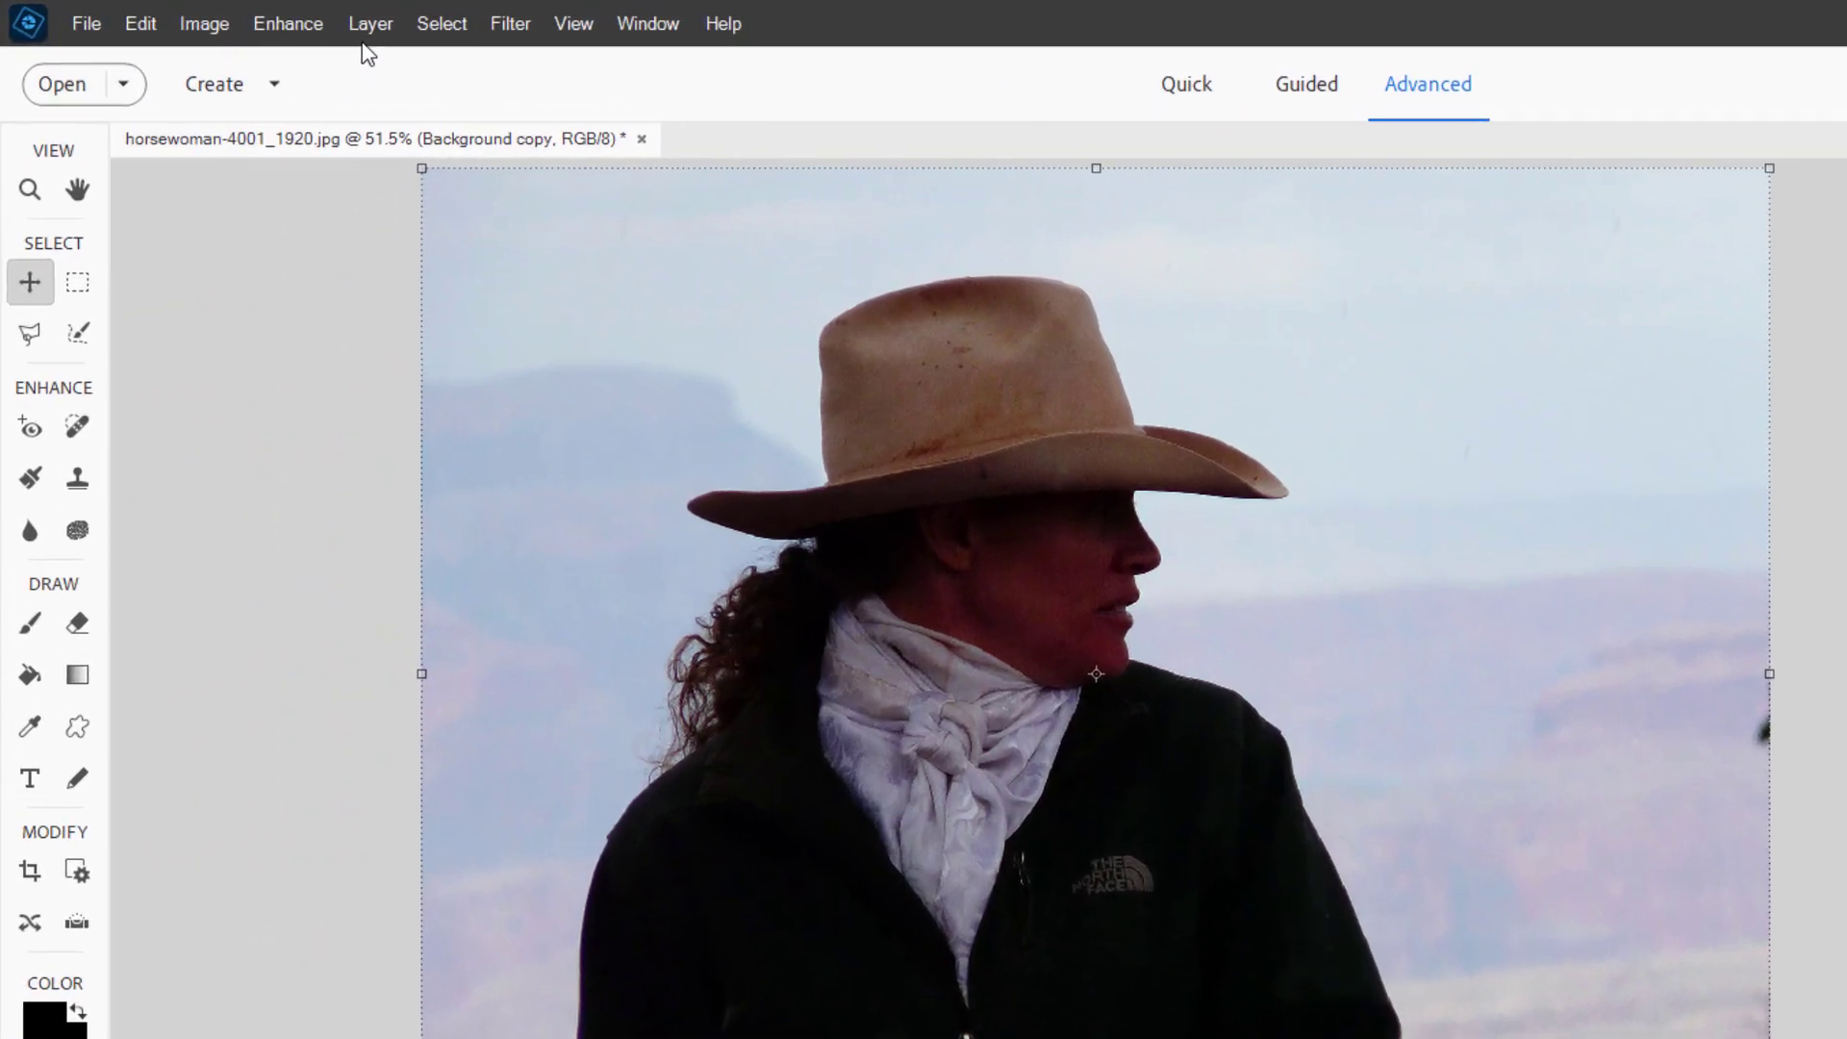
Step: Add a Levels 1 adjustment layer, pulling in the black and white points and lifting the midtones
left_click(379, 25)
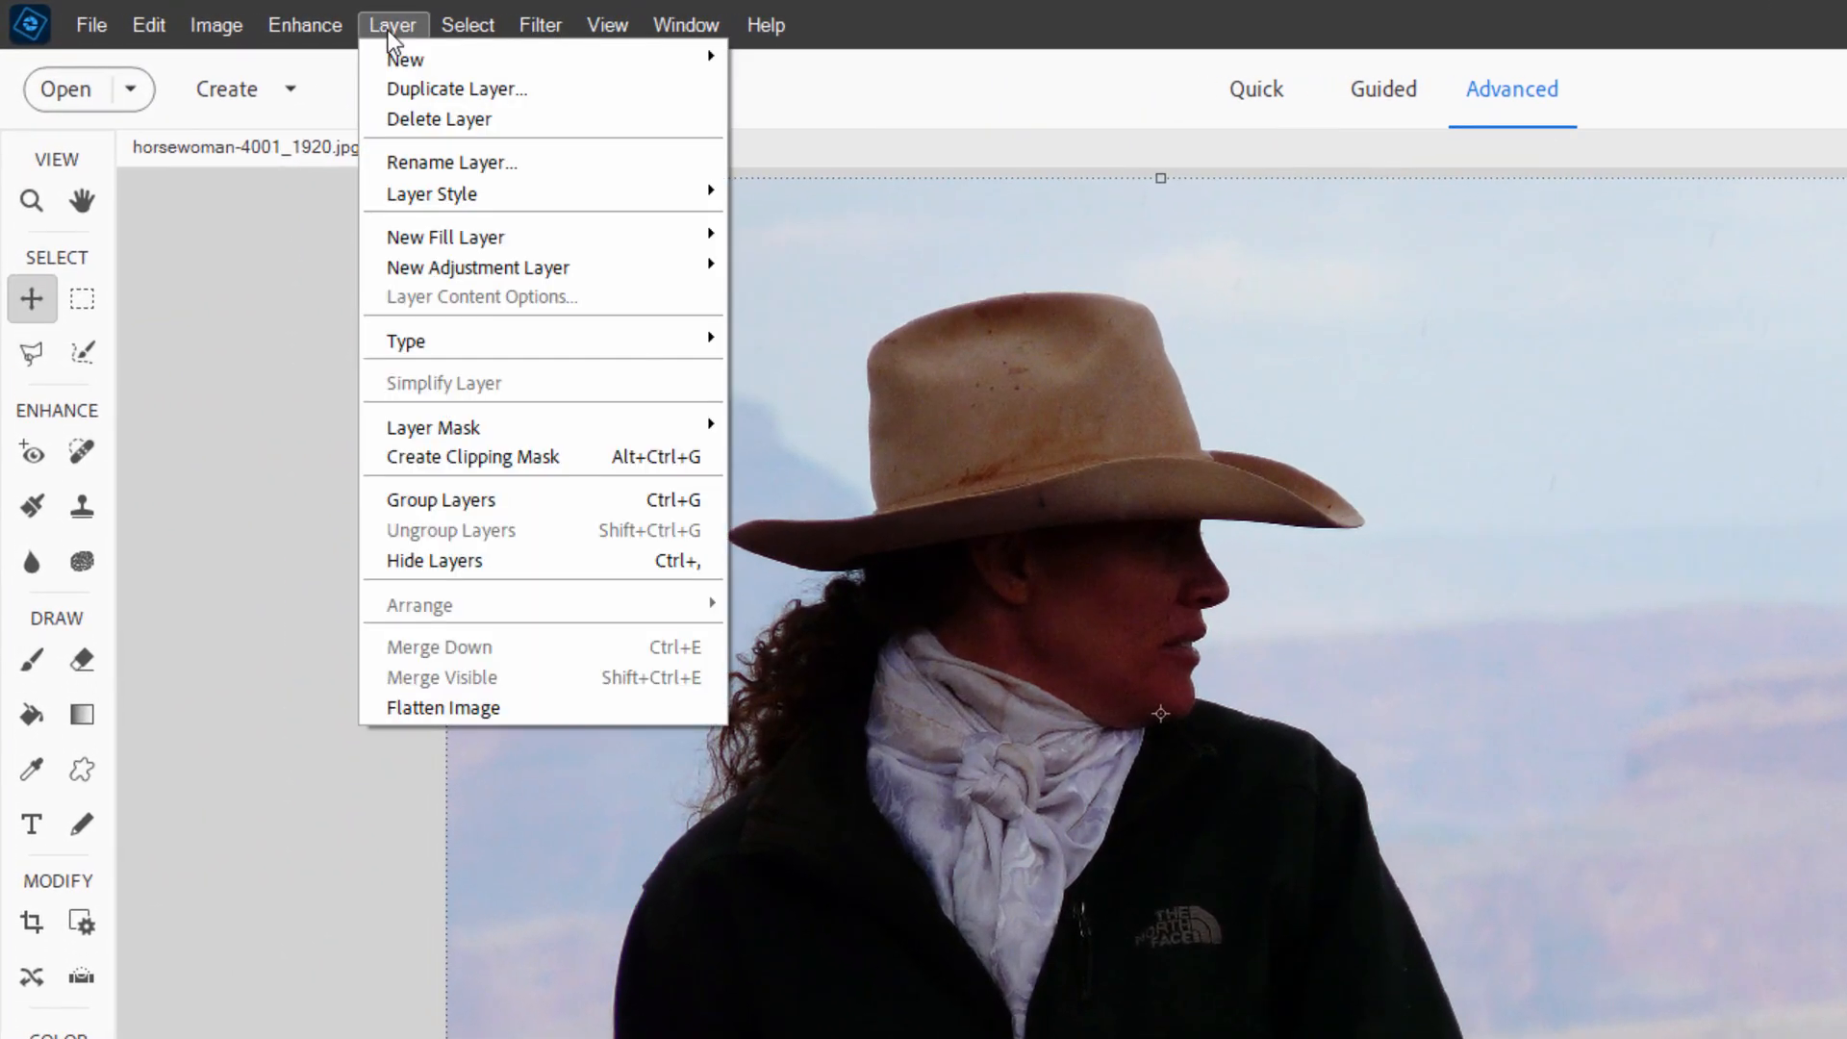
mouse_move(498, 266)
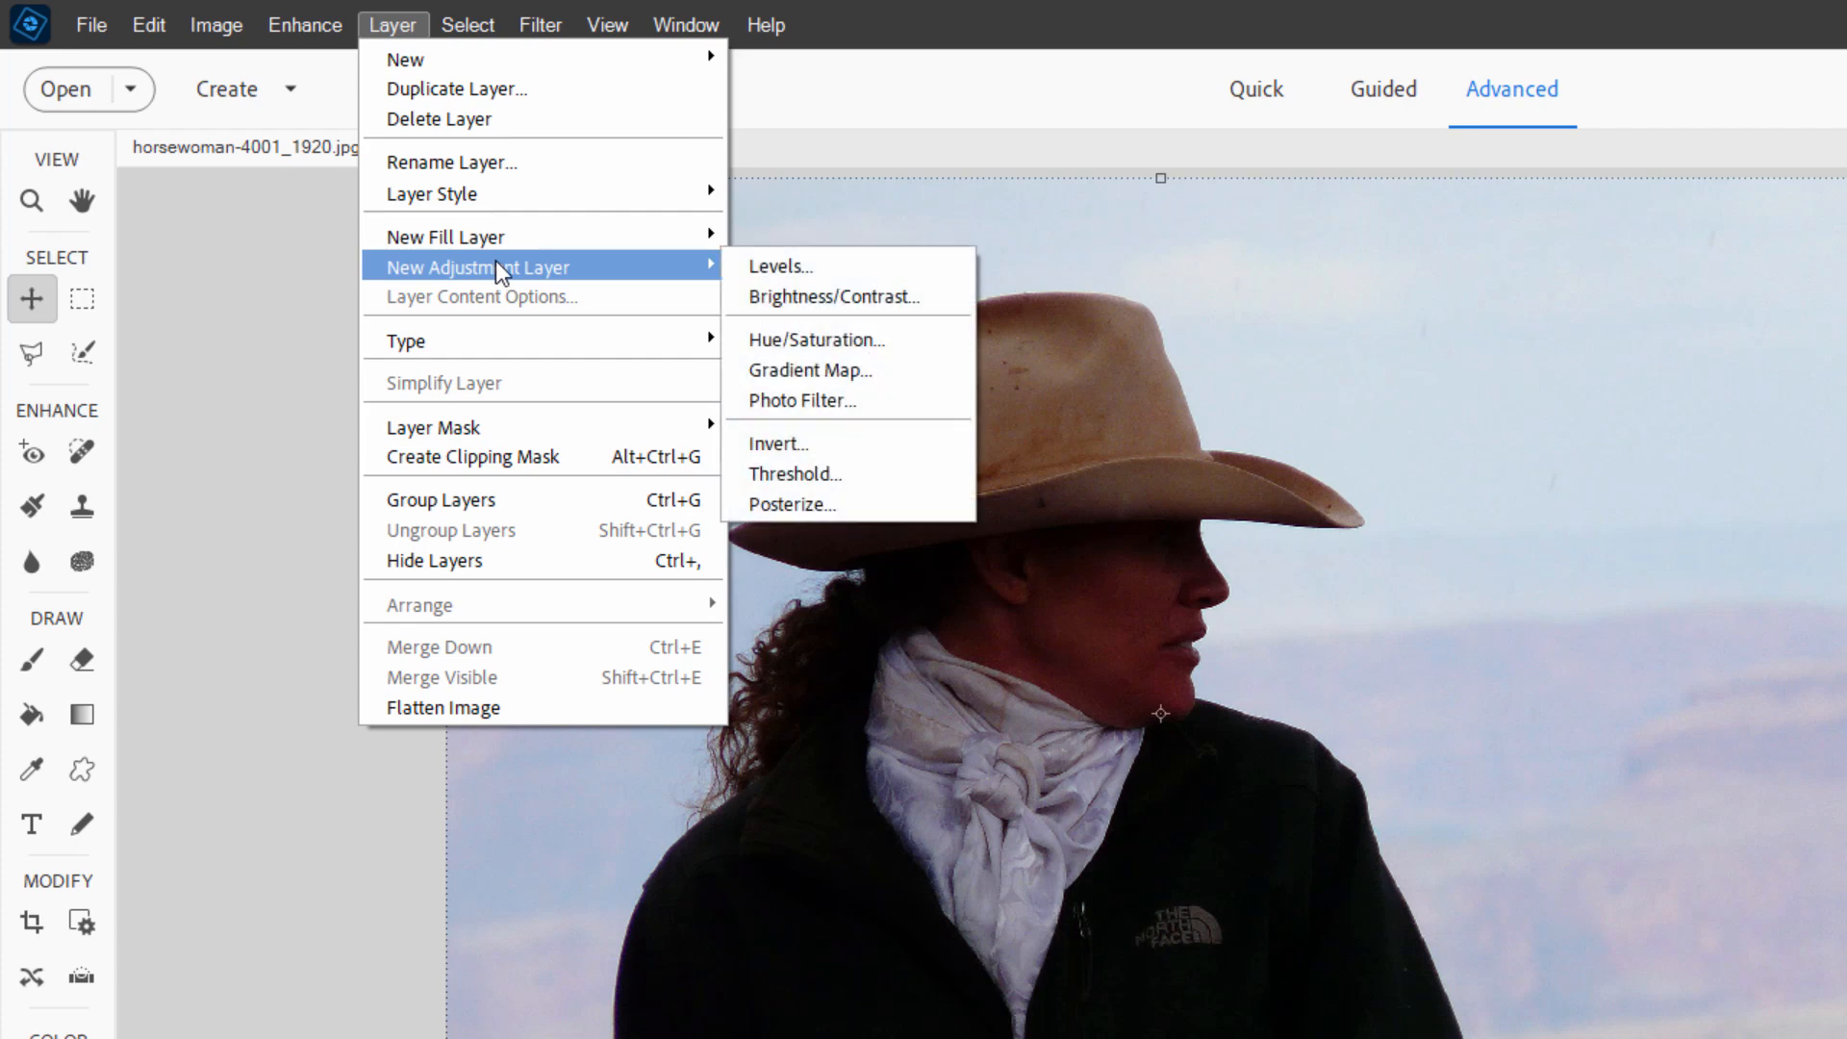
left_click(802, 263)
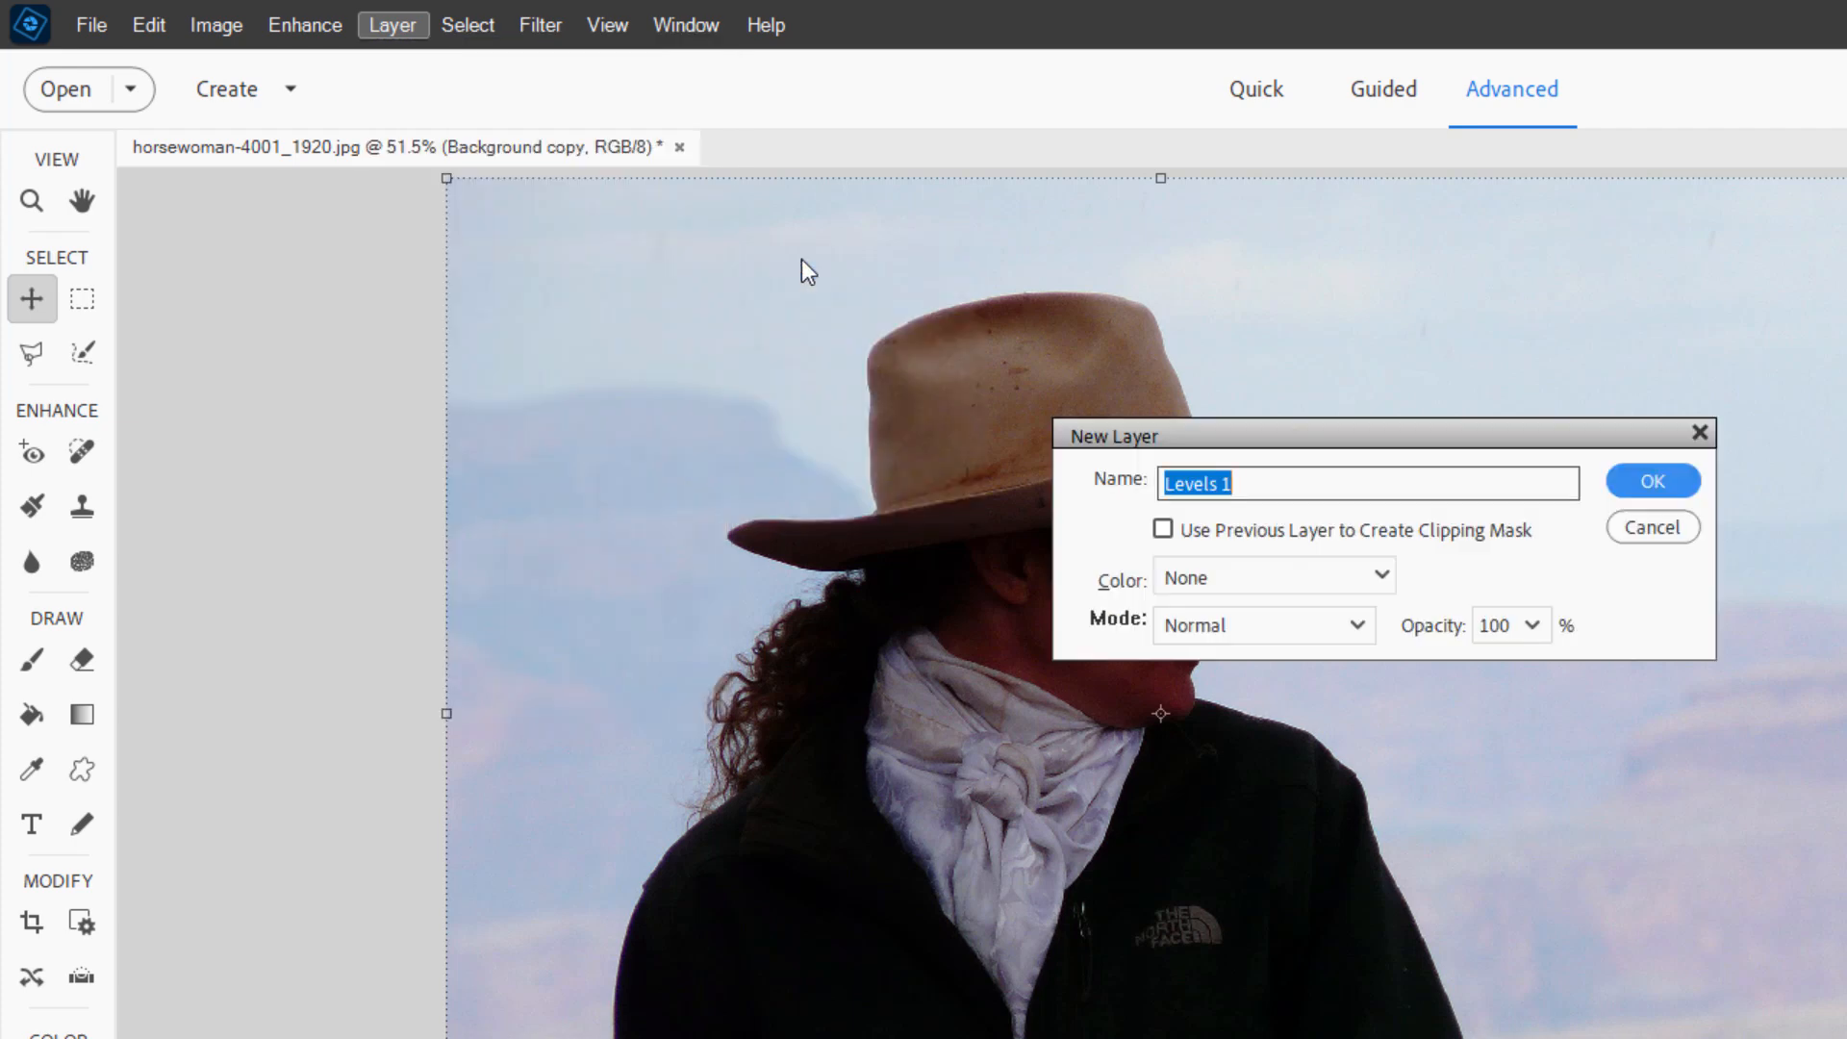
left_click(1654, 483)
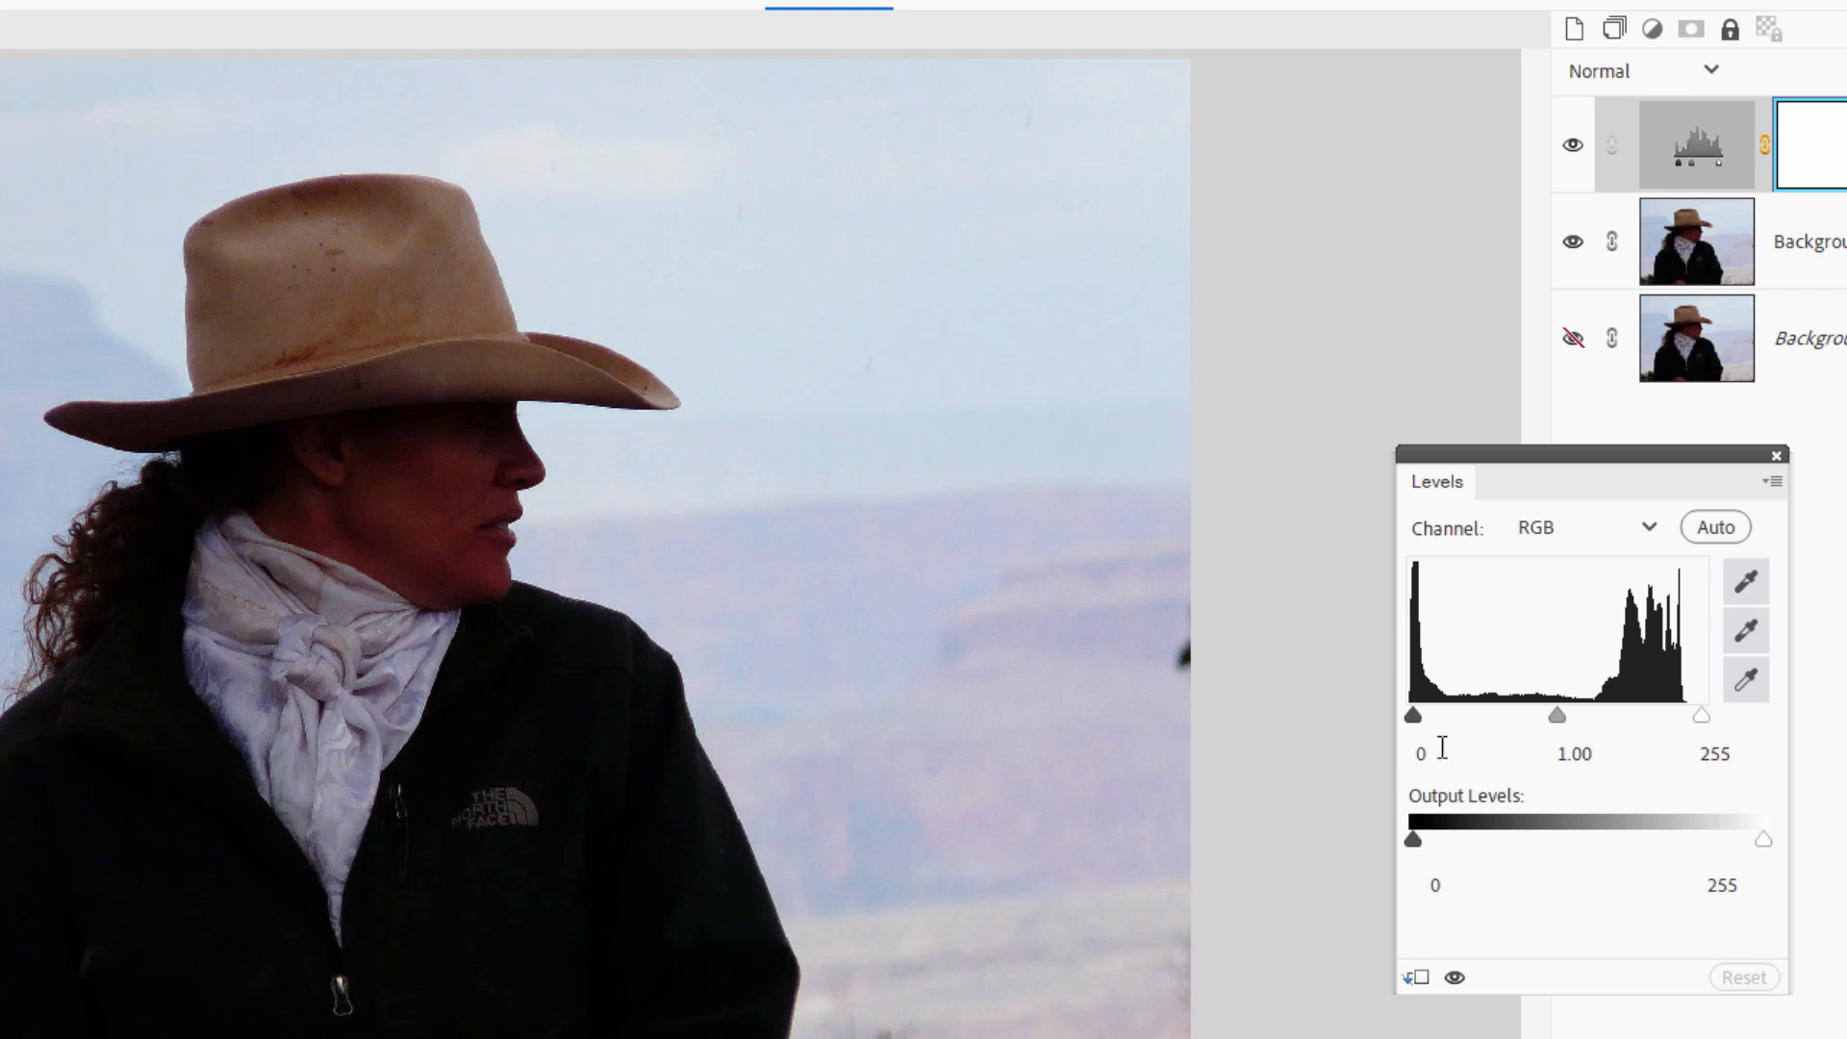
mouse_move(1414, 715)
left_mouse_down()
mouse_move(1436, 722)
mouse_move(1409, 718)
left_mouse_up()
left_click_drag(1706, 721, 1685, 720)
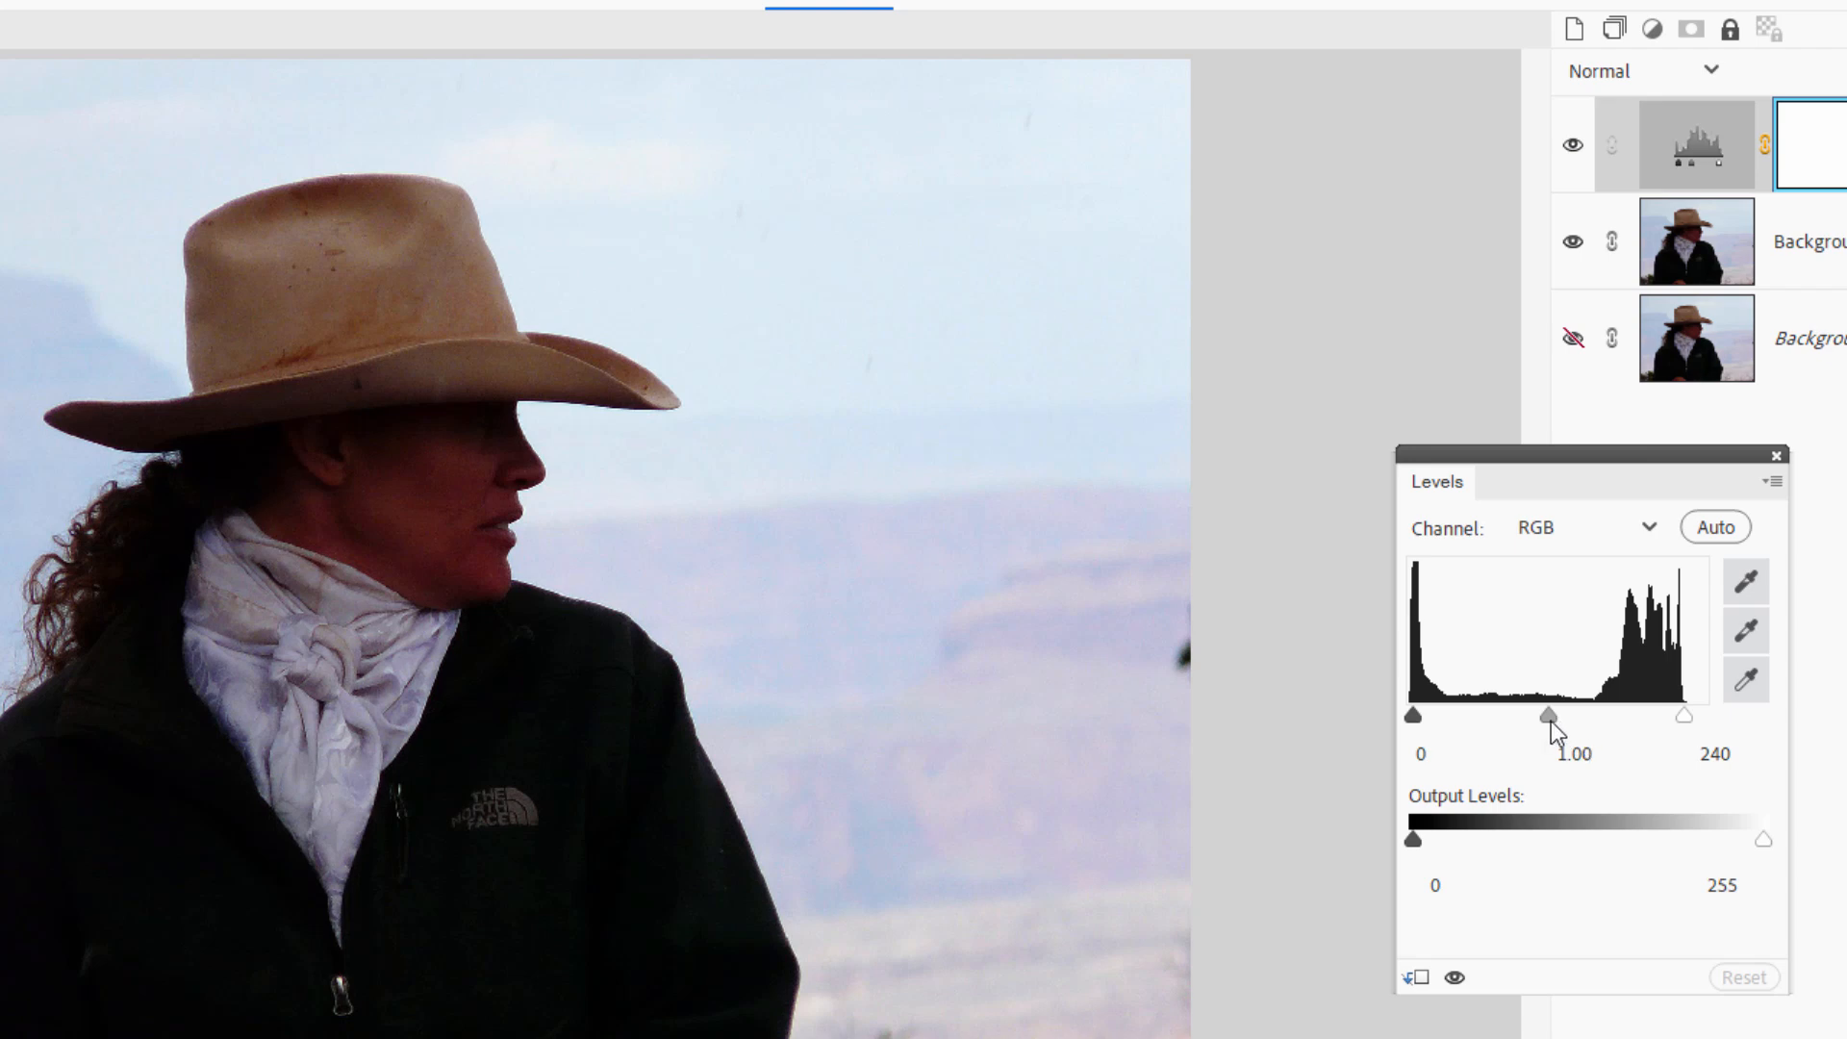
left_click_drag(1533, 718, 1519, 715)
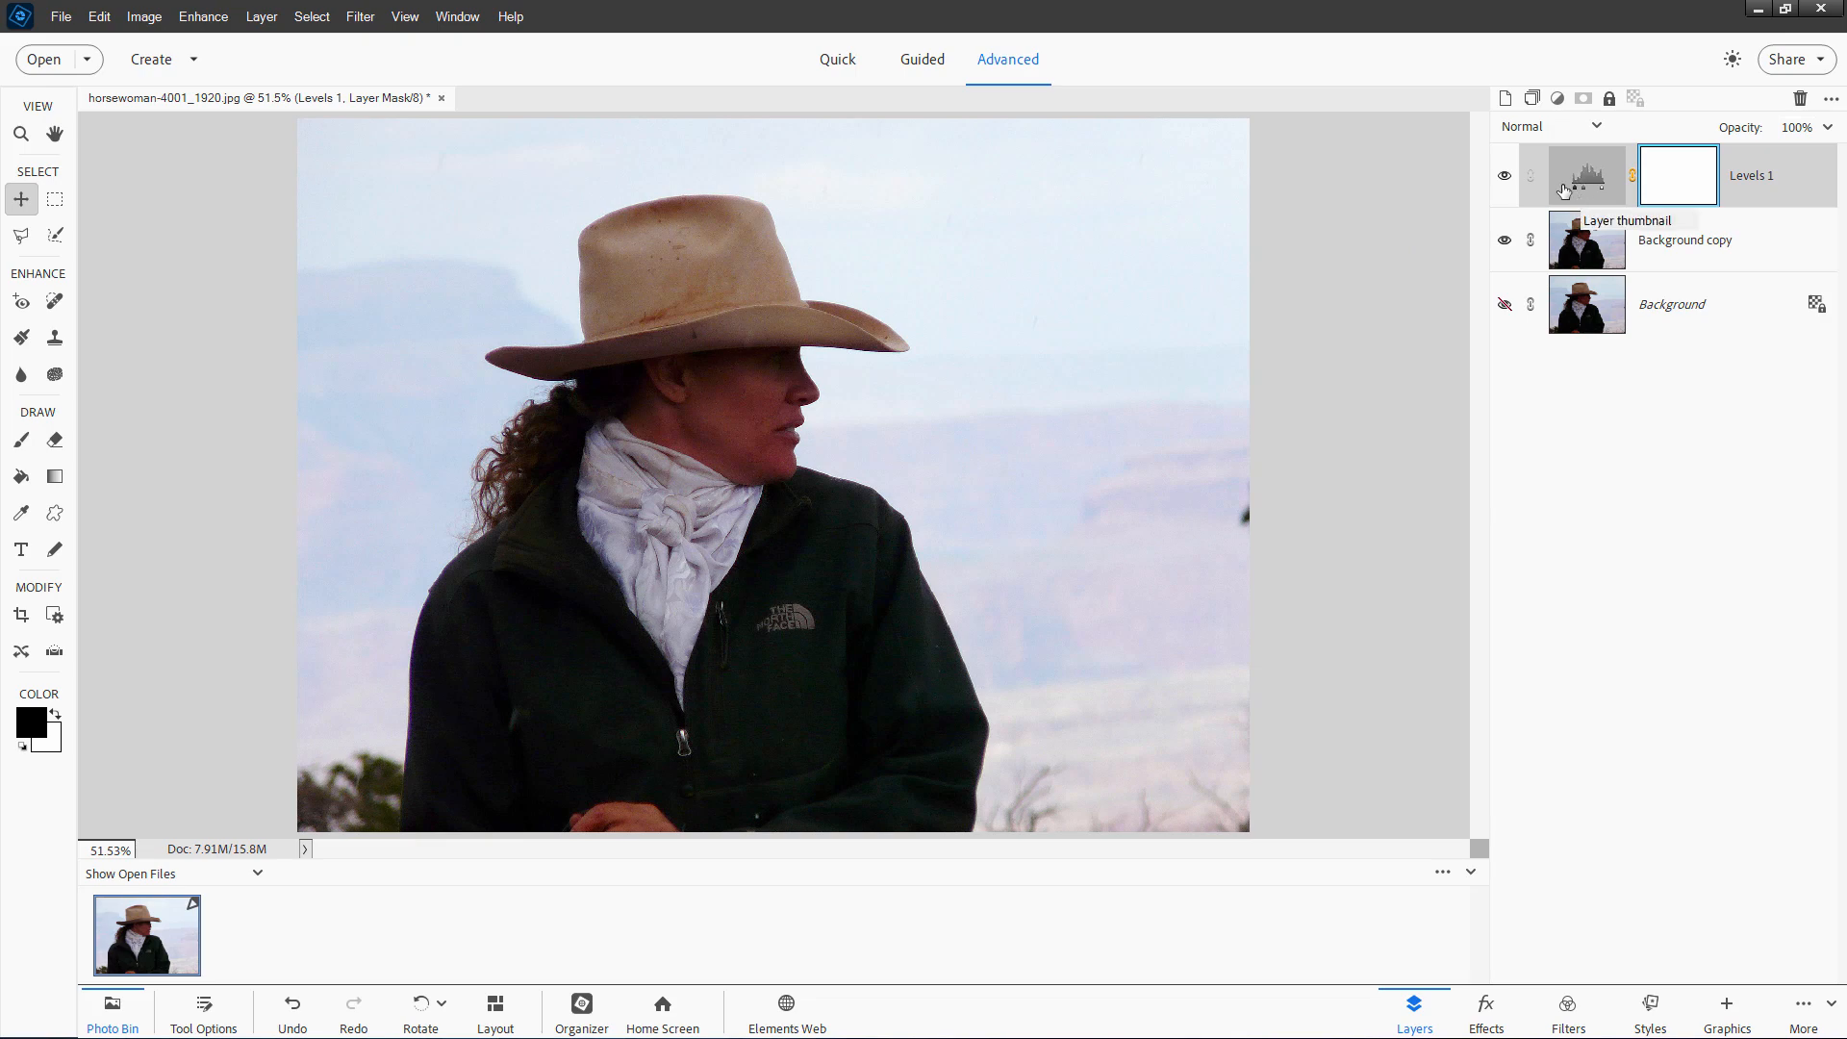
Step: Stamp all visible layers into a new merged Layer 1 with Ctrl+Shift+Alt+E
left_click(1743, 188)
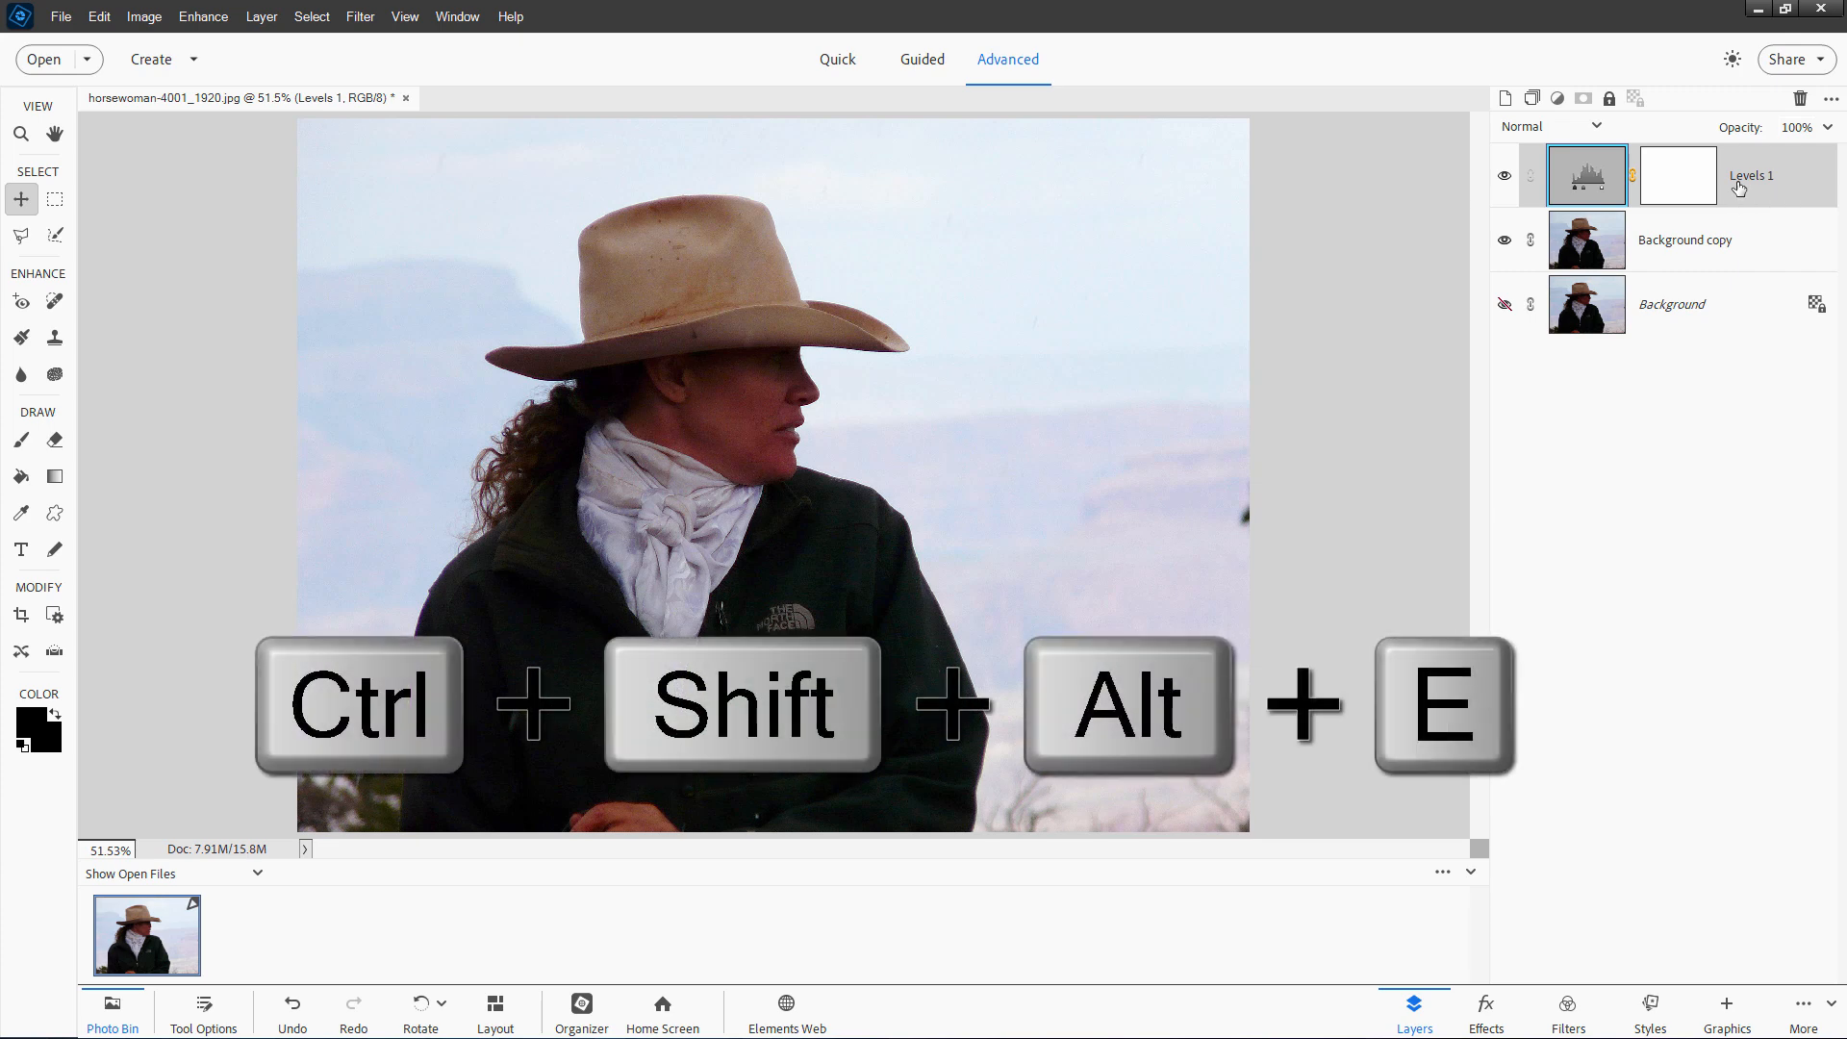
key("ctrl+shift+alt+e")
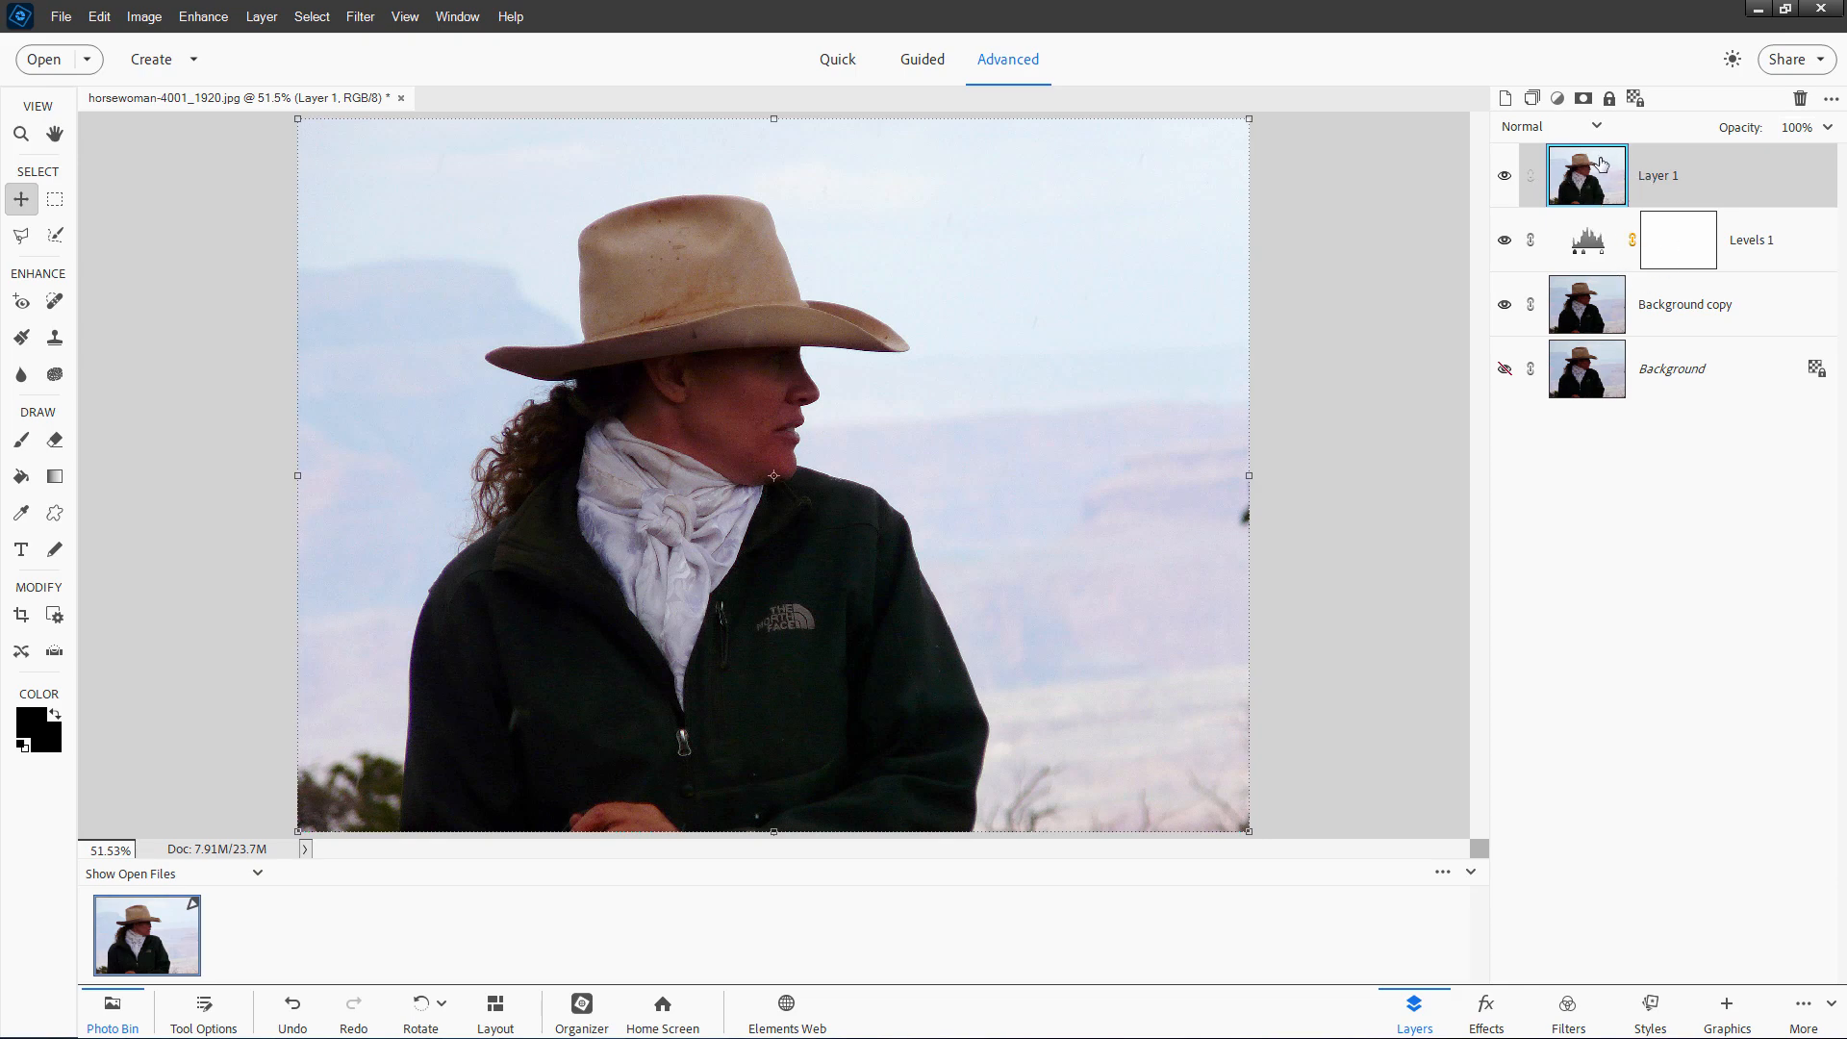
Step: Switch to Guided mode's Fun Edits and start the Old Fashioned Photo edit
left_click(922, 58)
left_click(897, 101)
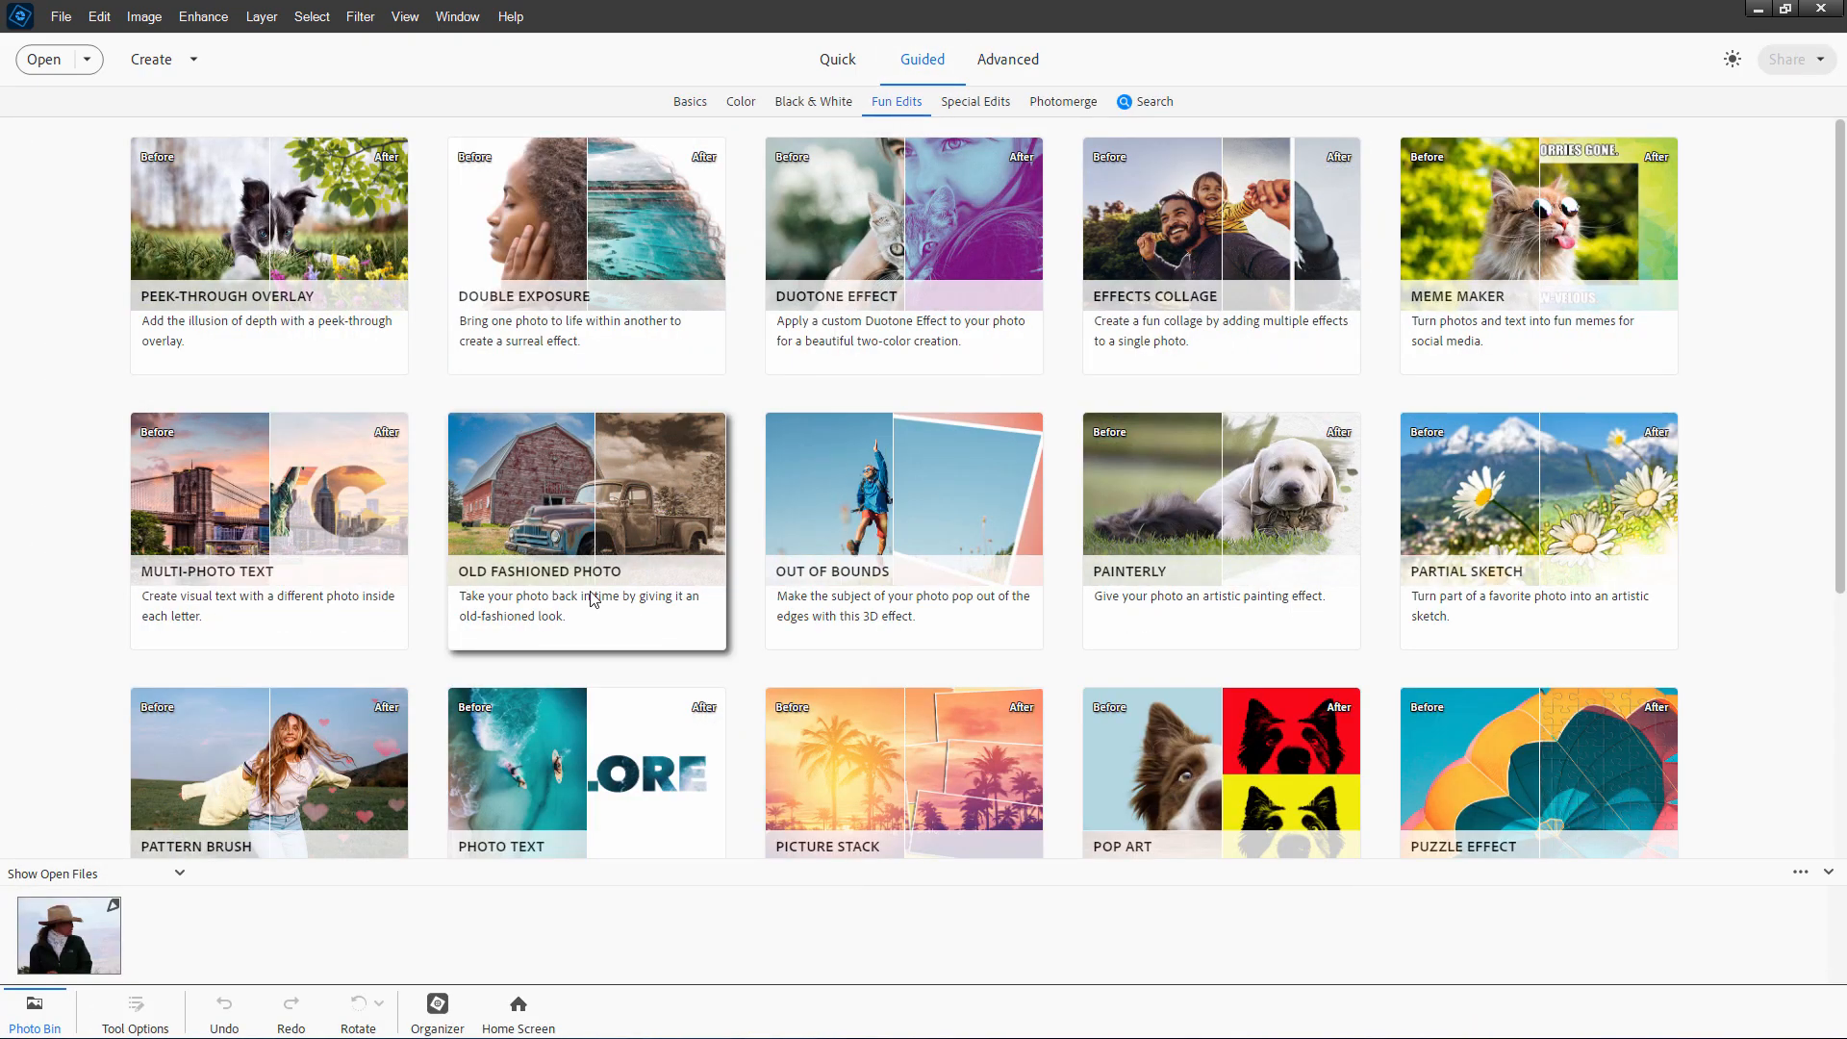
left_click(573, 493)
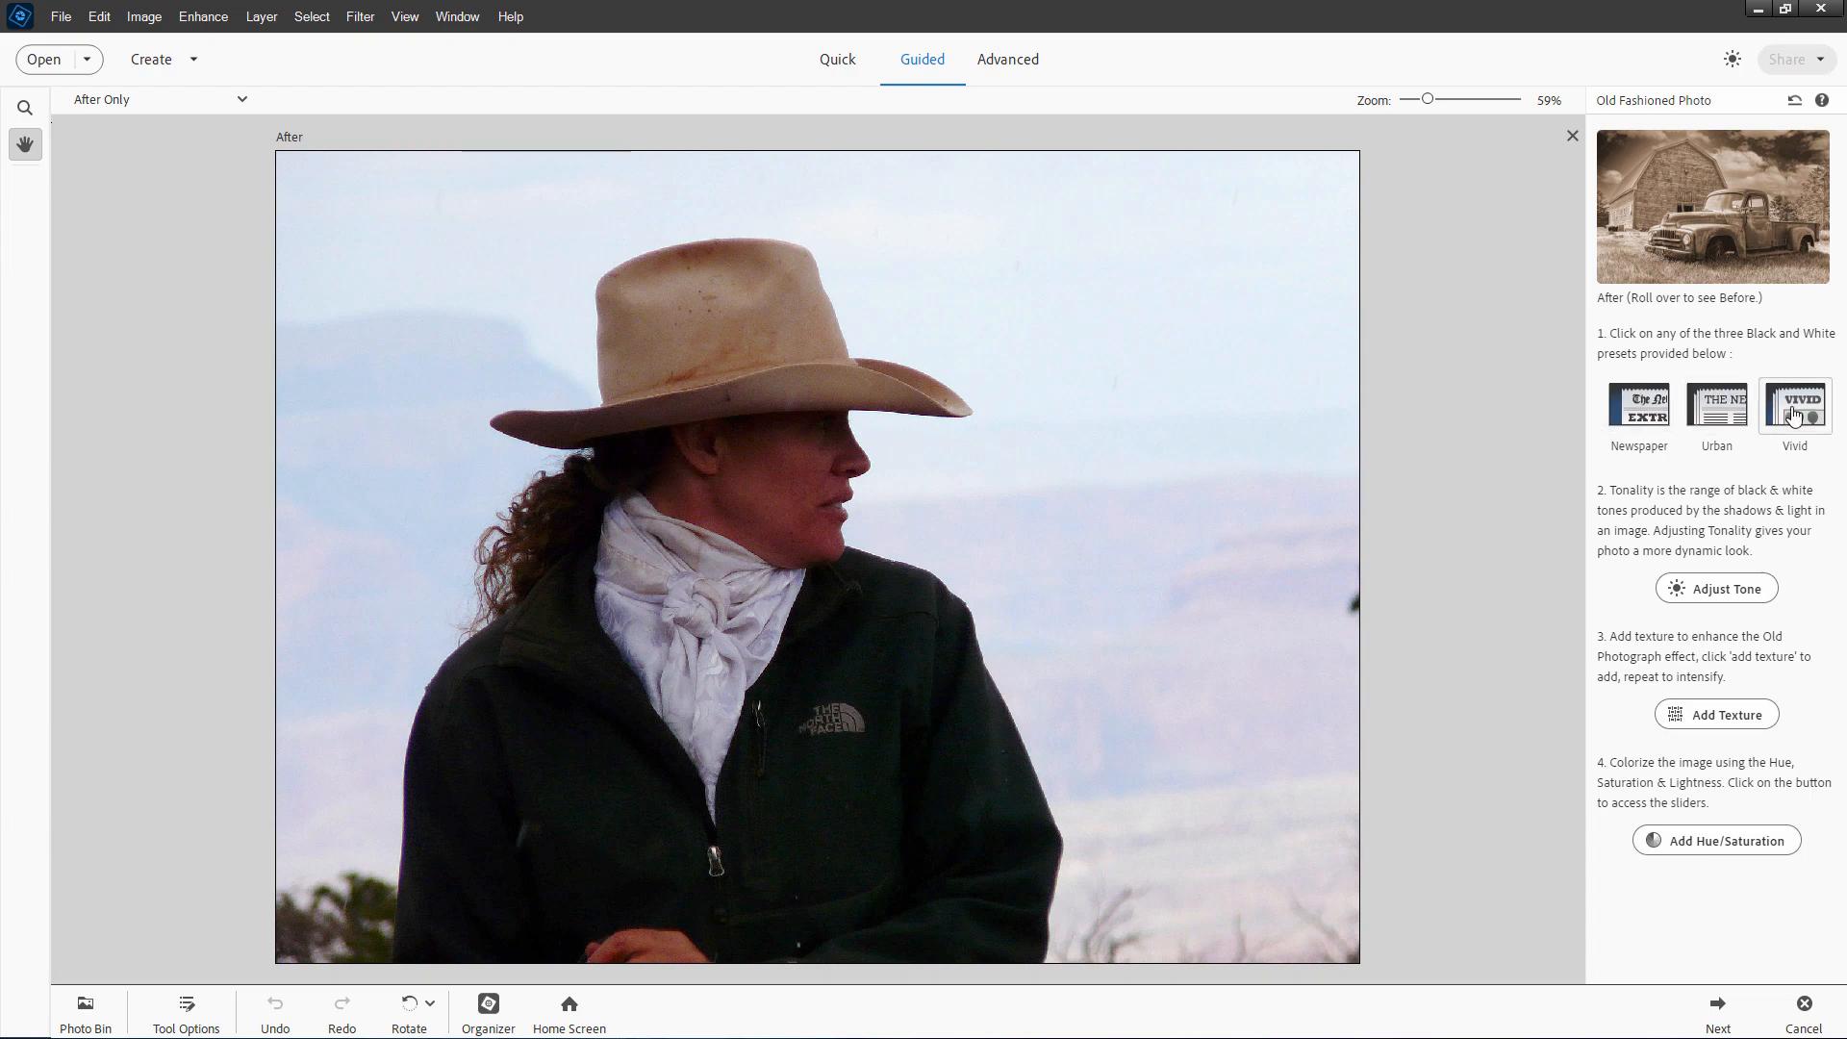
Step: Compare the Newspaper, Urban and Vivid black-and-white presets and settle on Urban
left_click(1641, 409)
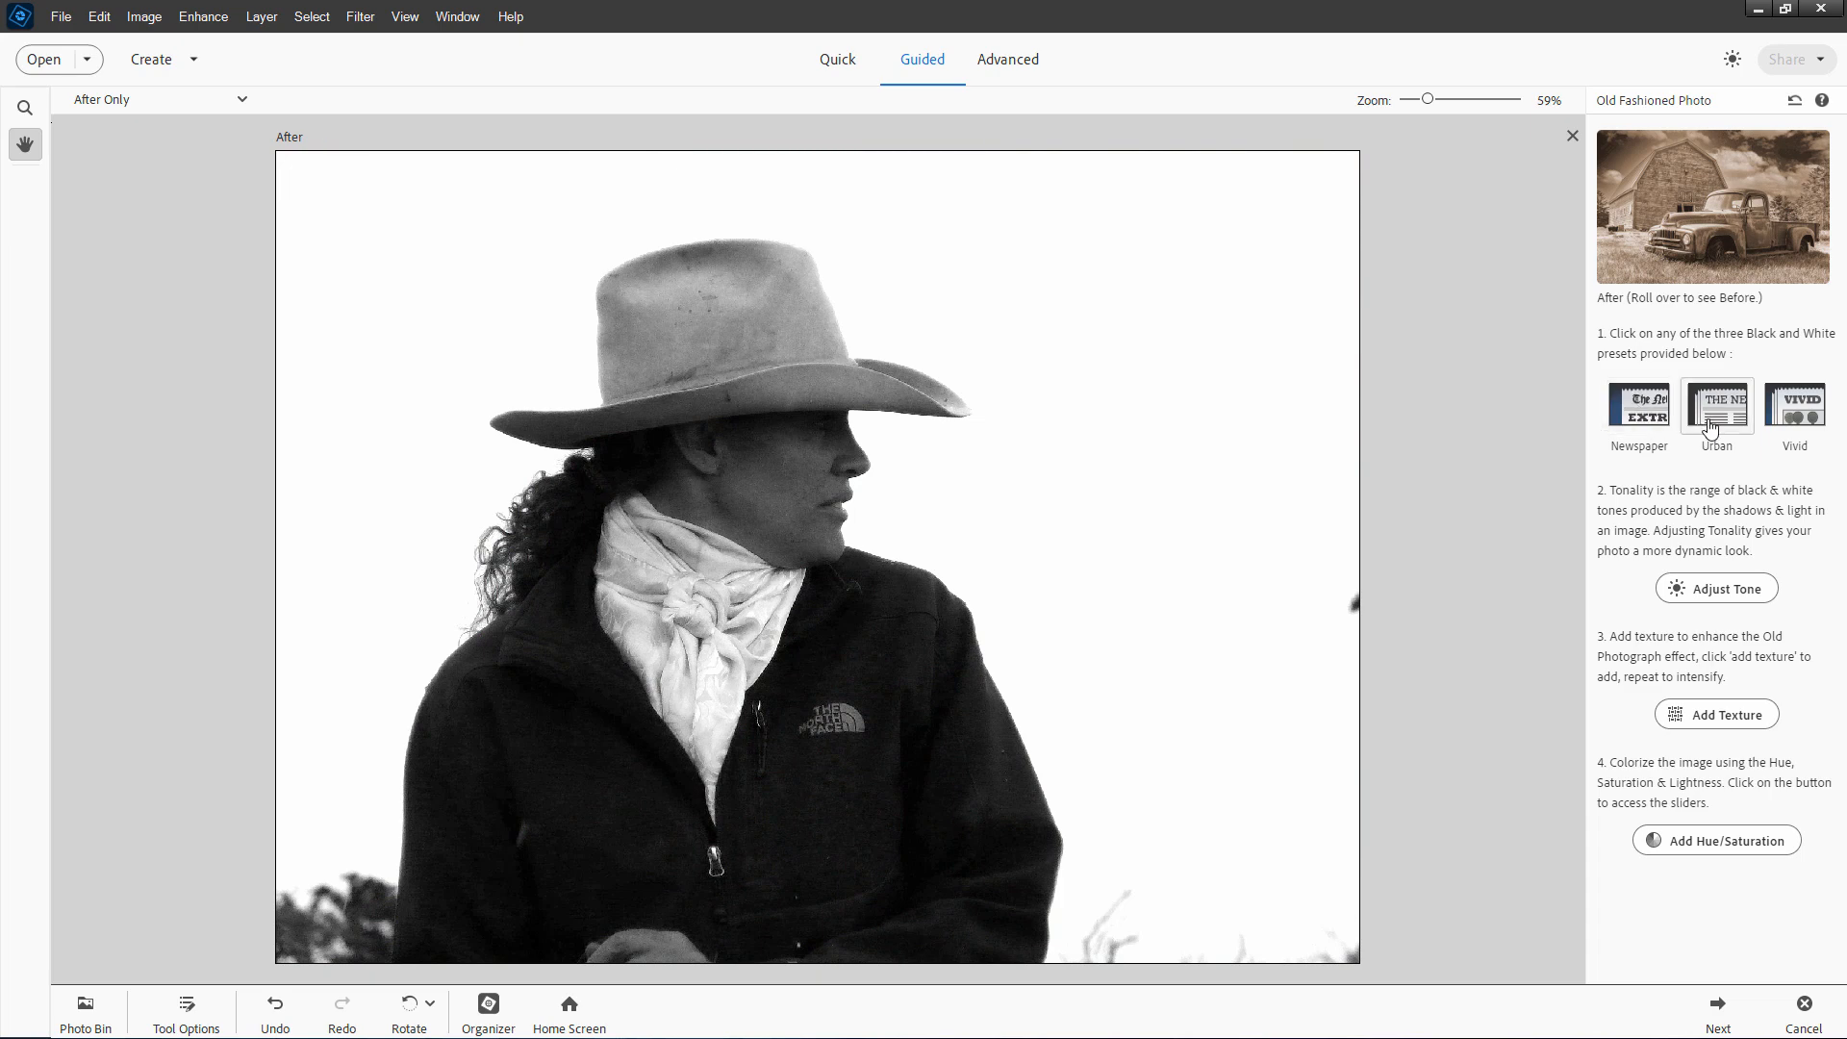
left_click(1712, 423)
left_click(1795, 415)
left_click(1661, 409)
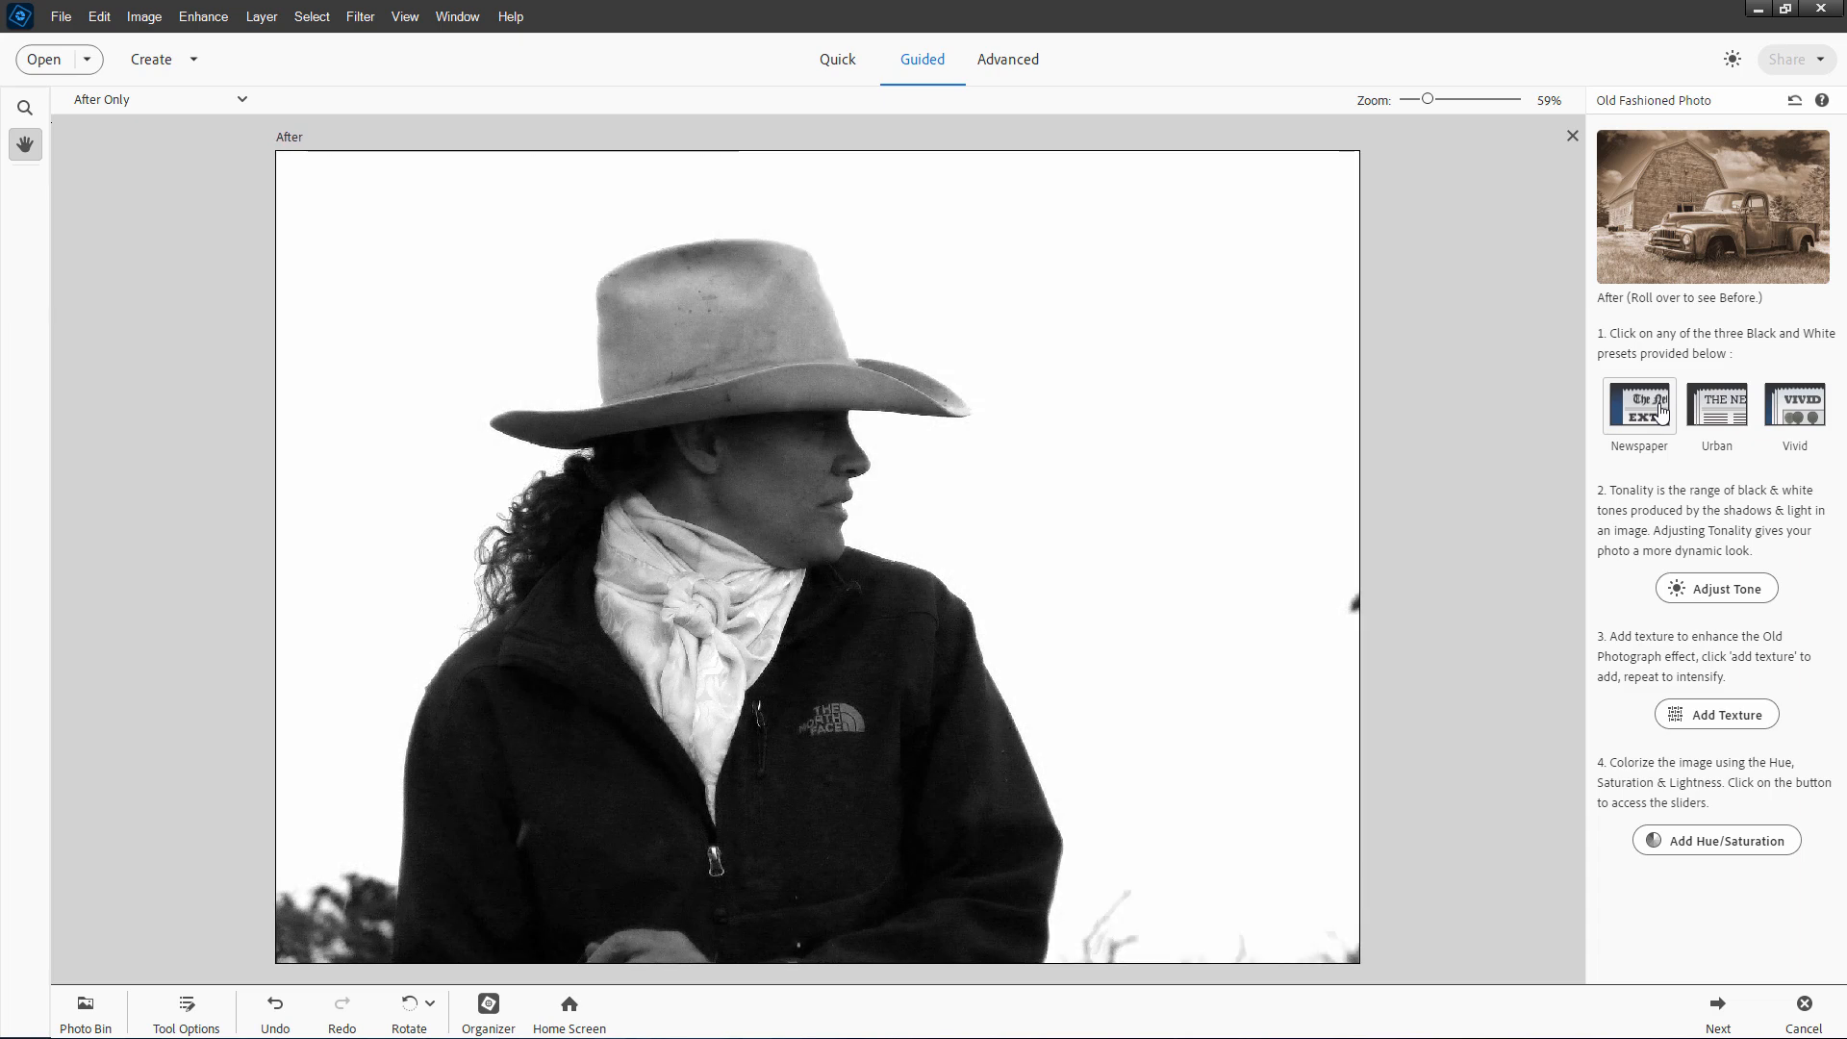
left_click(1716, 415)
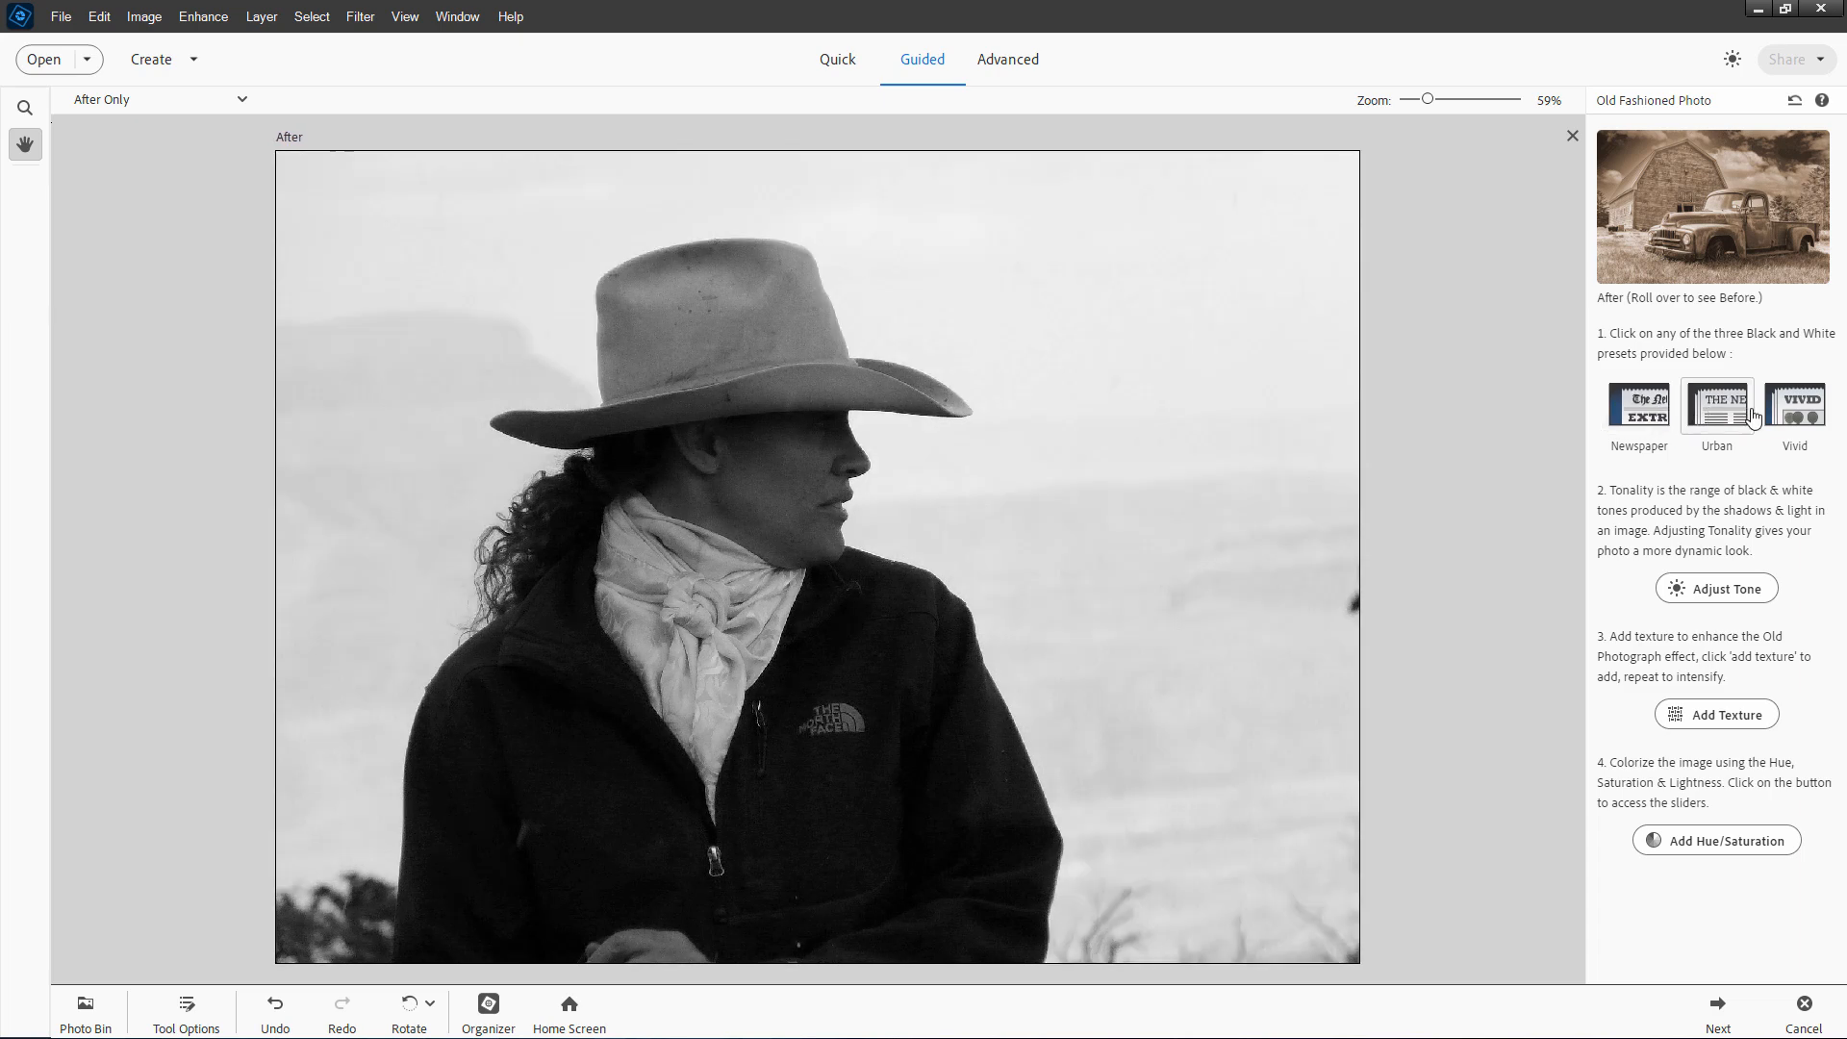
left_click(1798, 413)
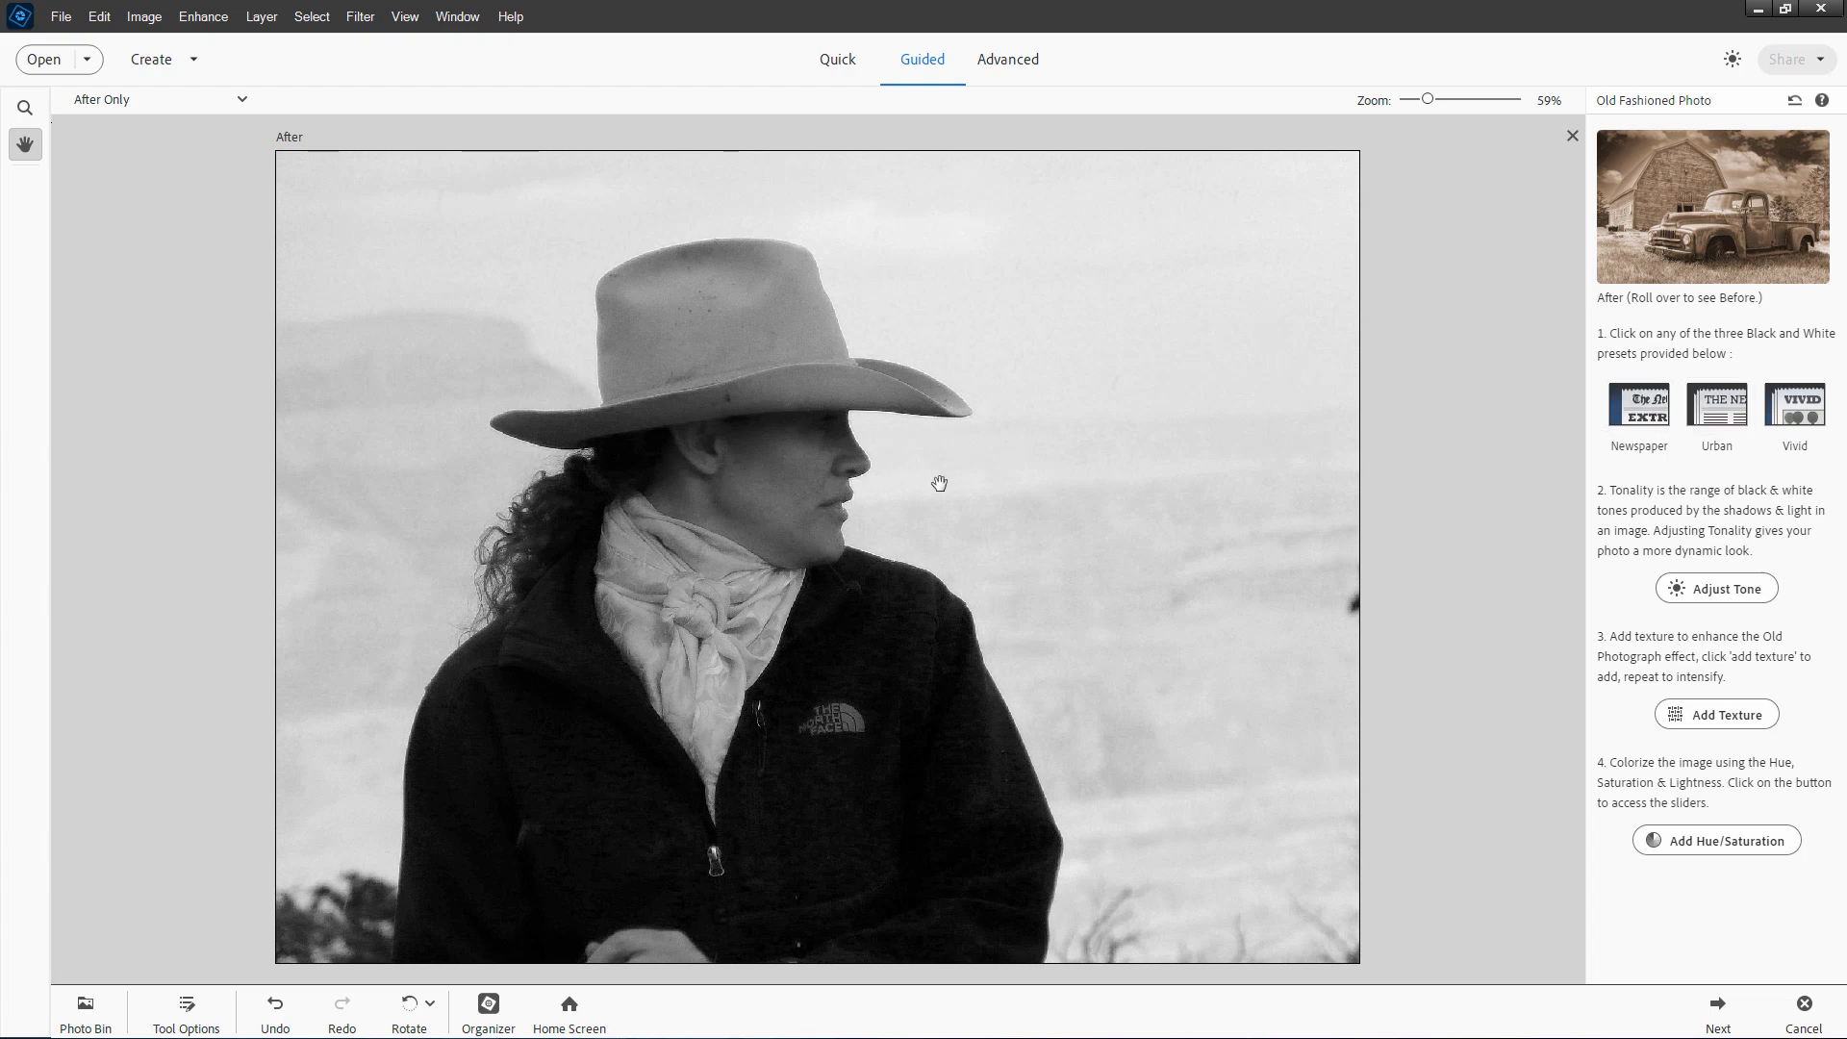
left_click(1703, 414)
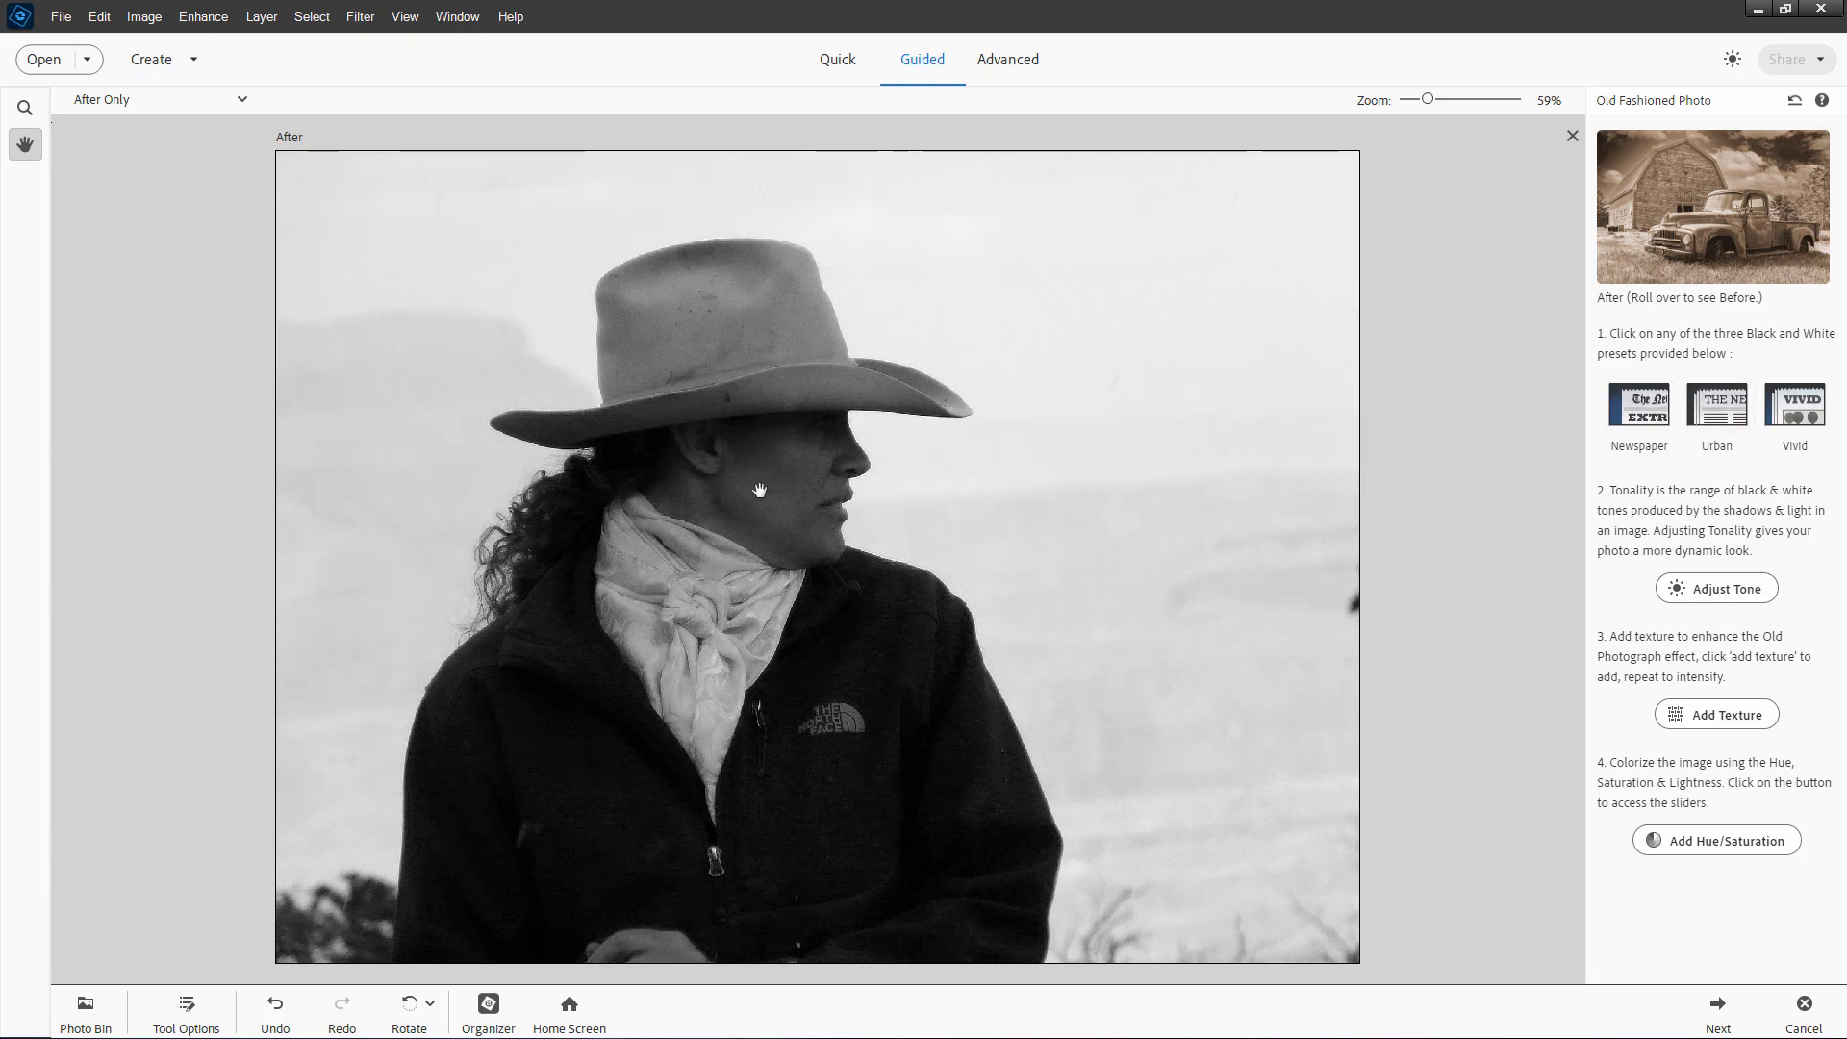
left_click(1638, 406)
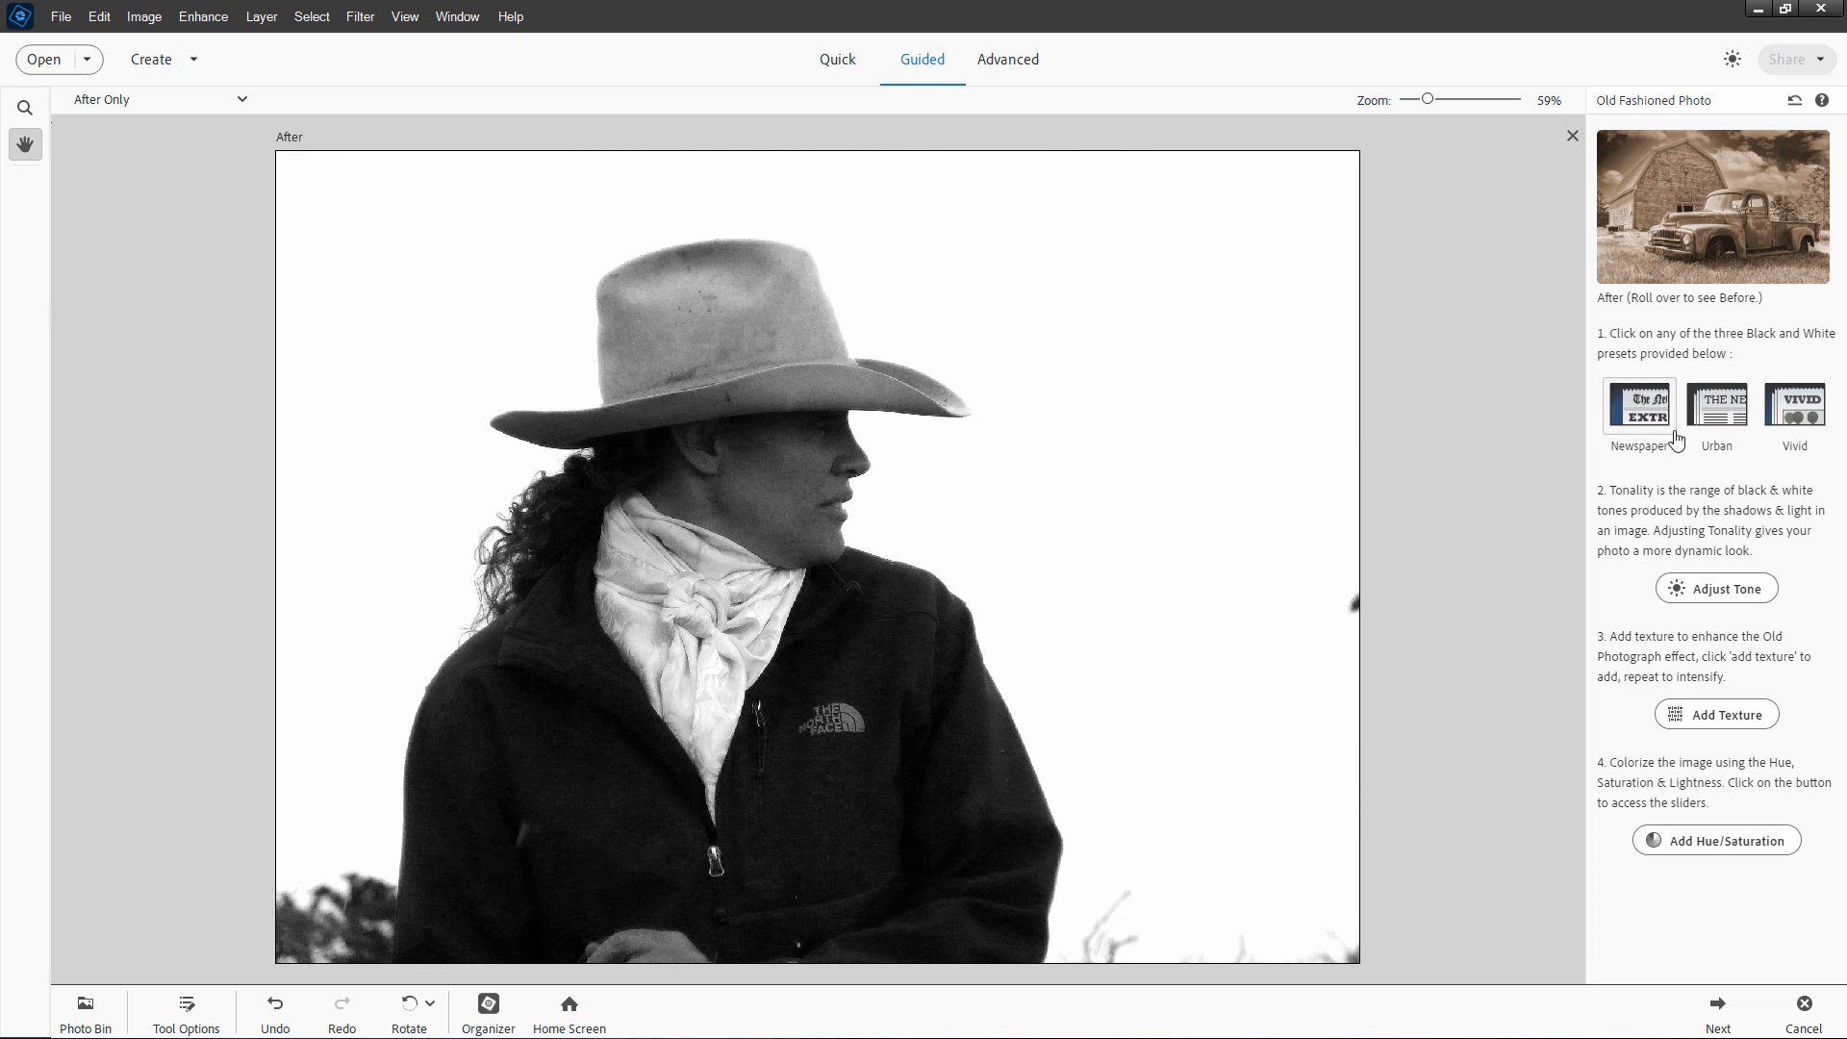
left_click(1706, 416)
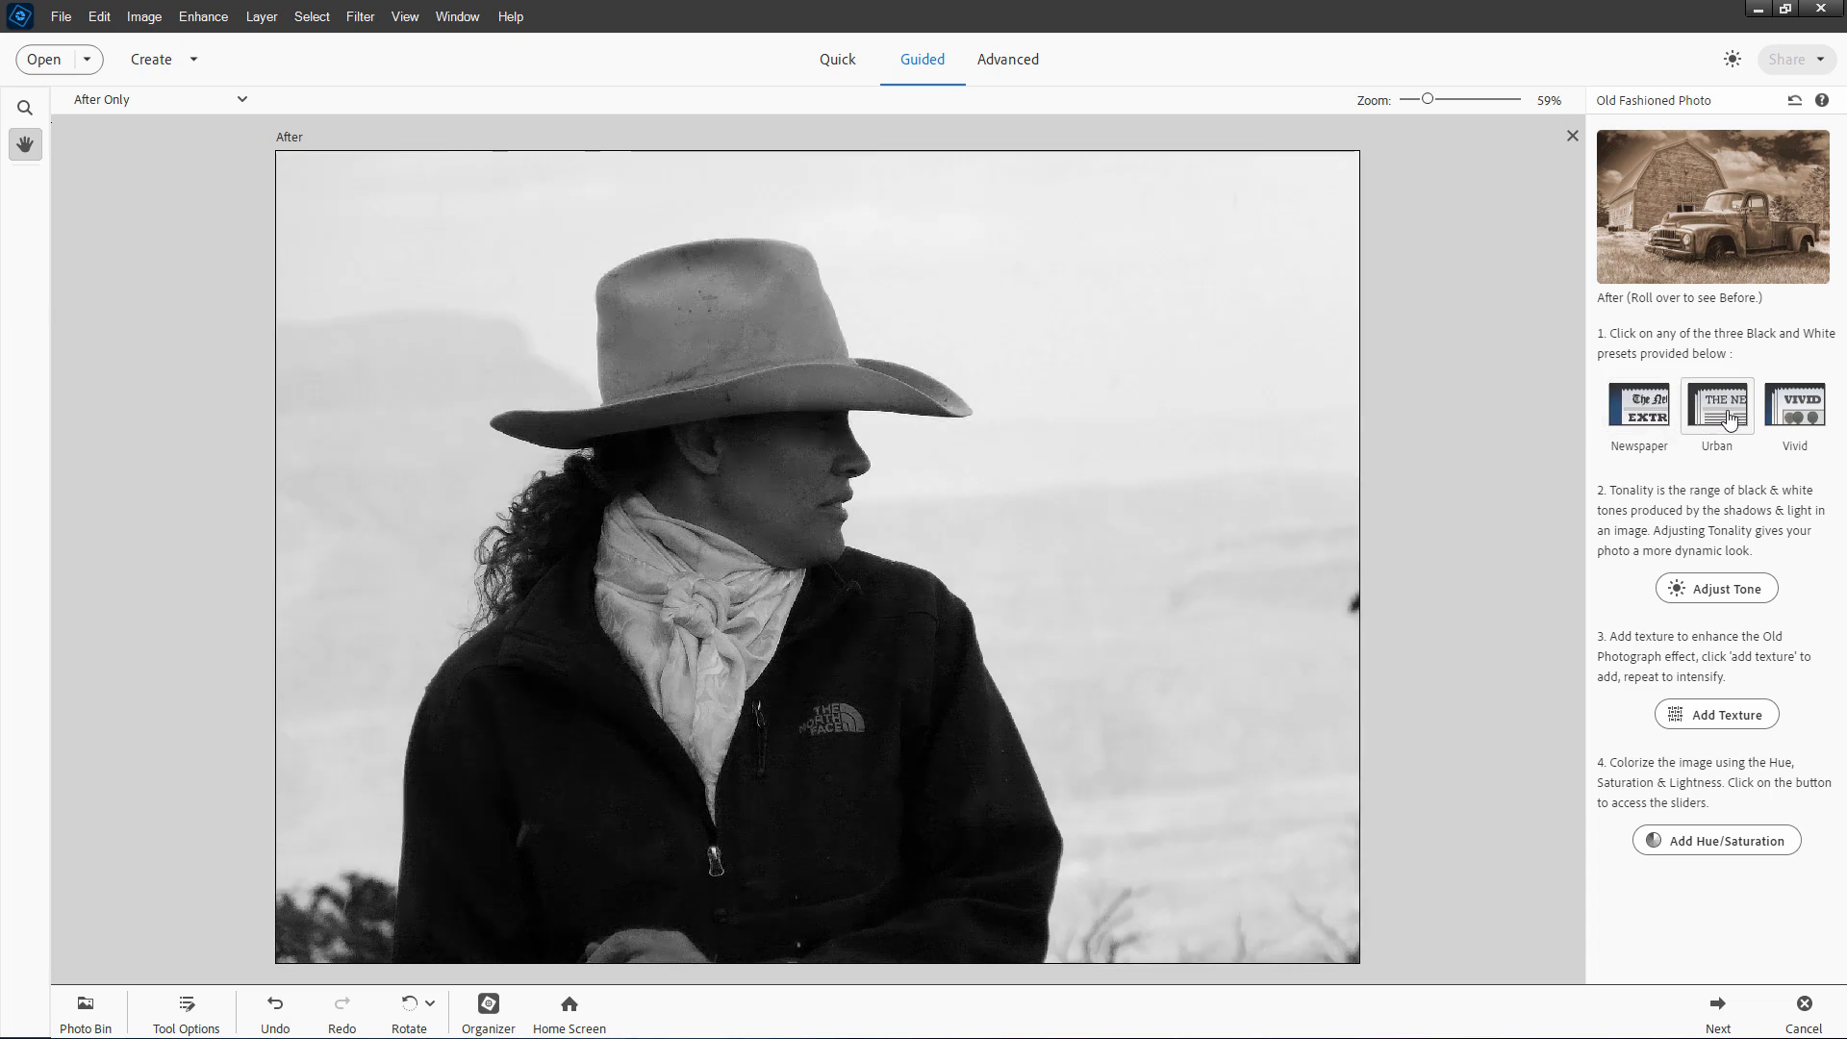
Step: Apply Adjust Tone and Add Texture grain, then start the Hue/Saturation sepia colourising
left_click(1726, 589)
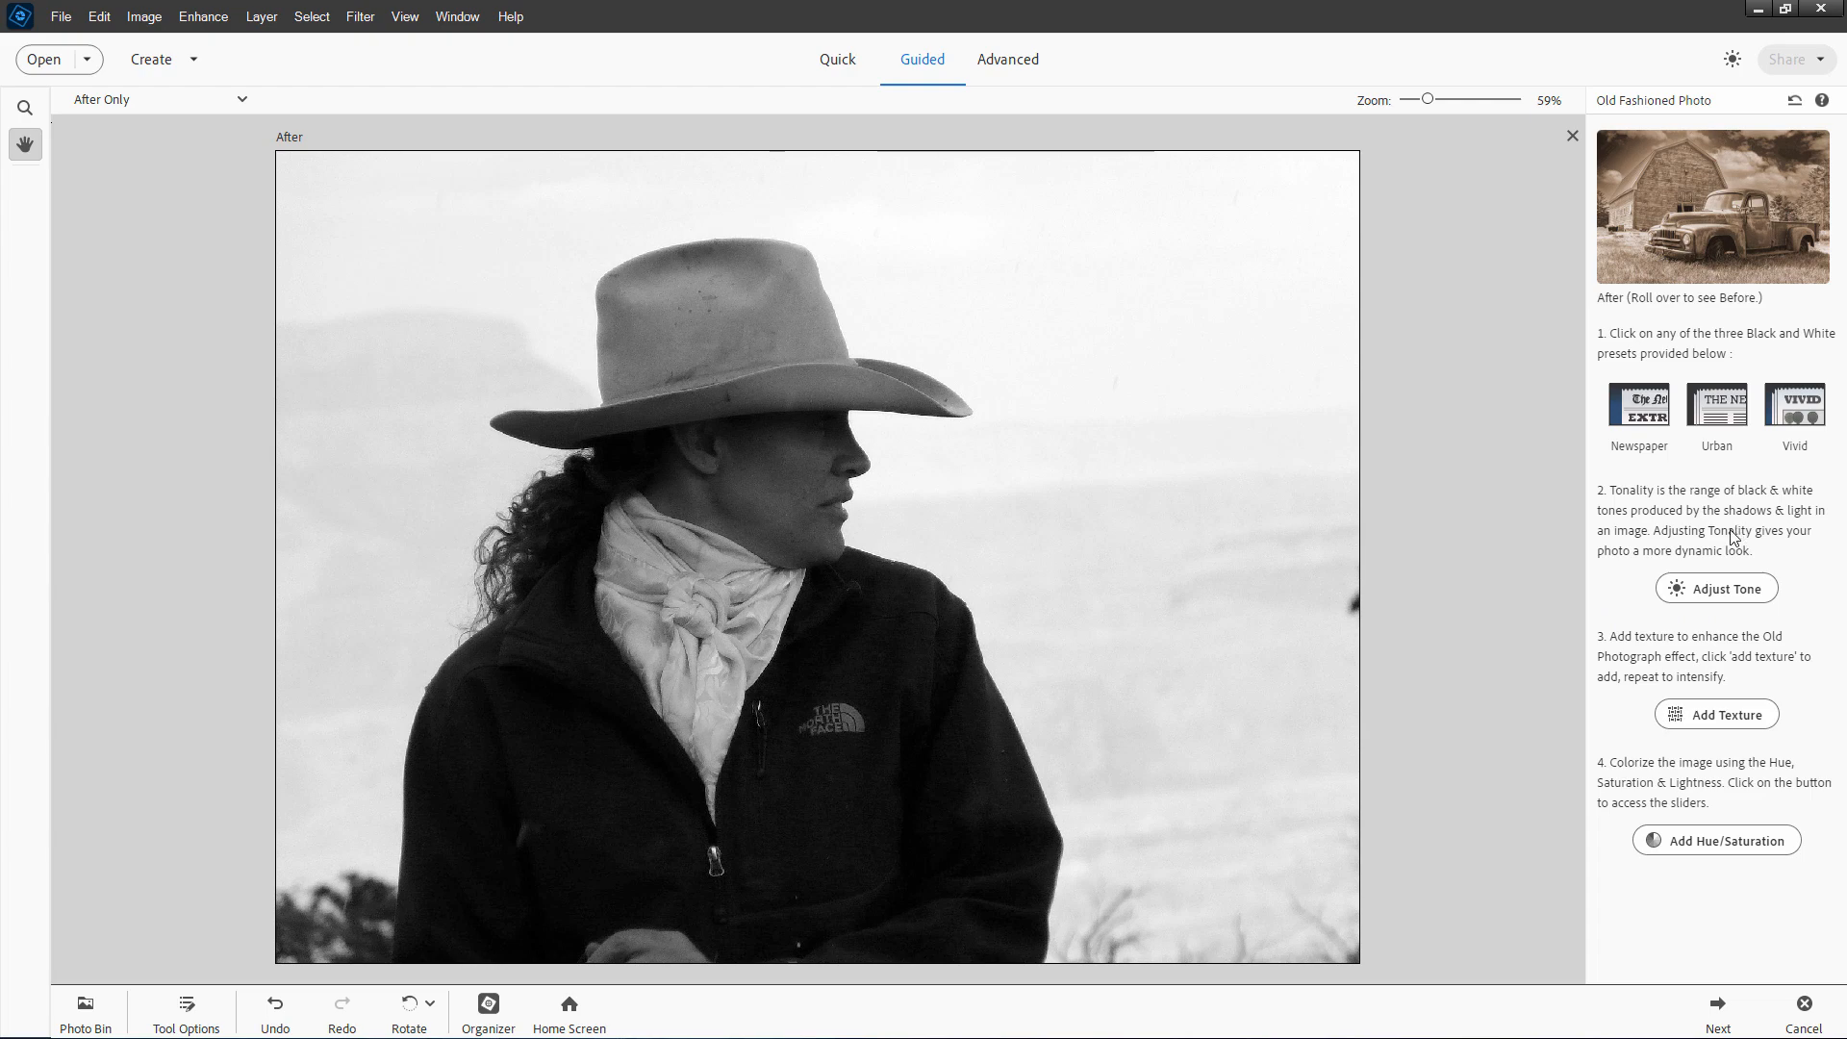
left_click(1726, 715)
left_click(1732, 841)
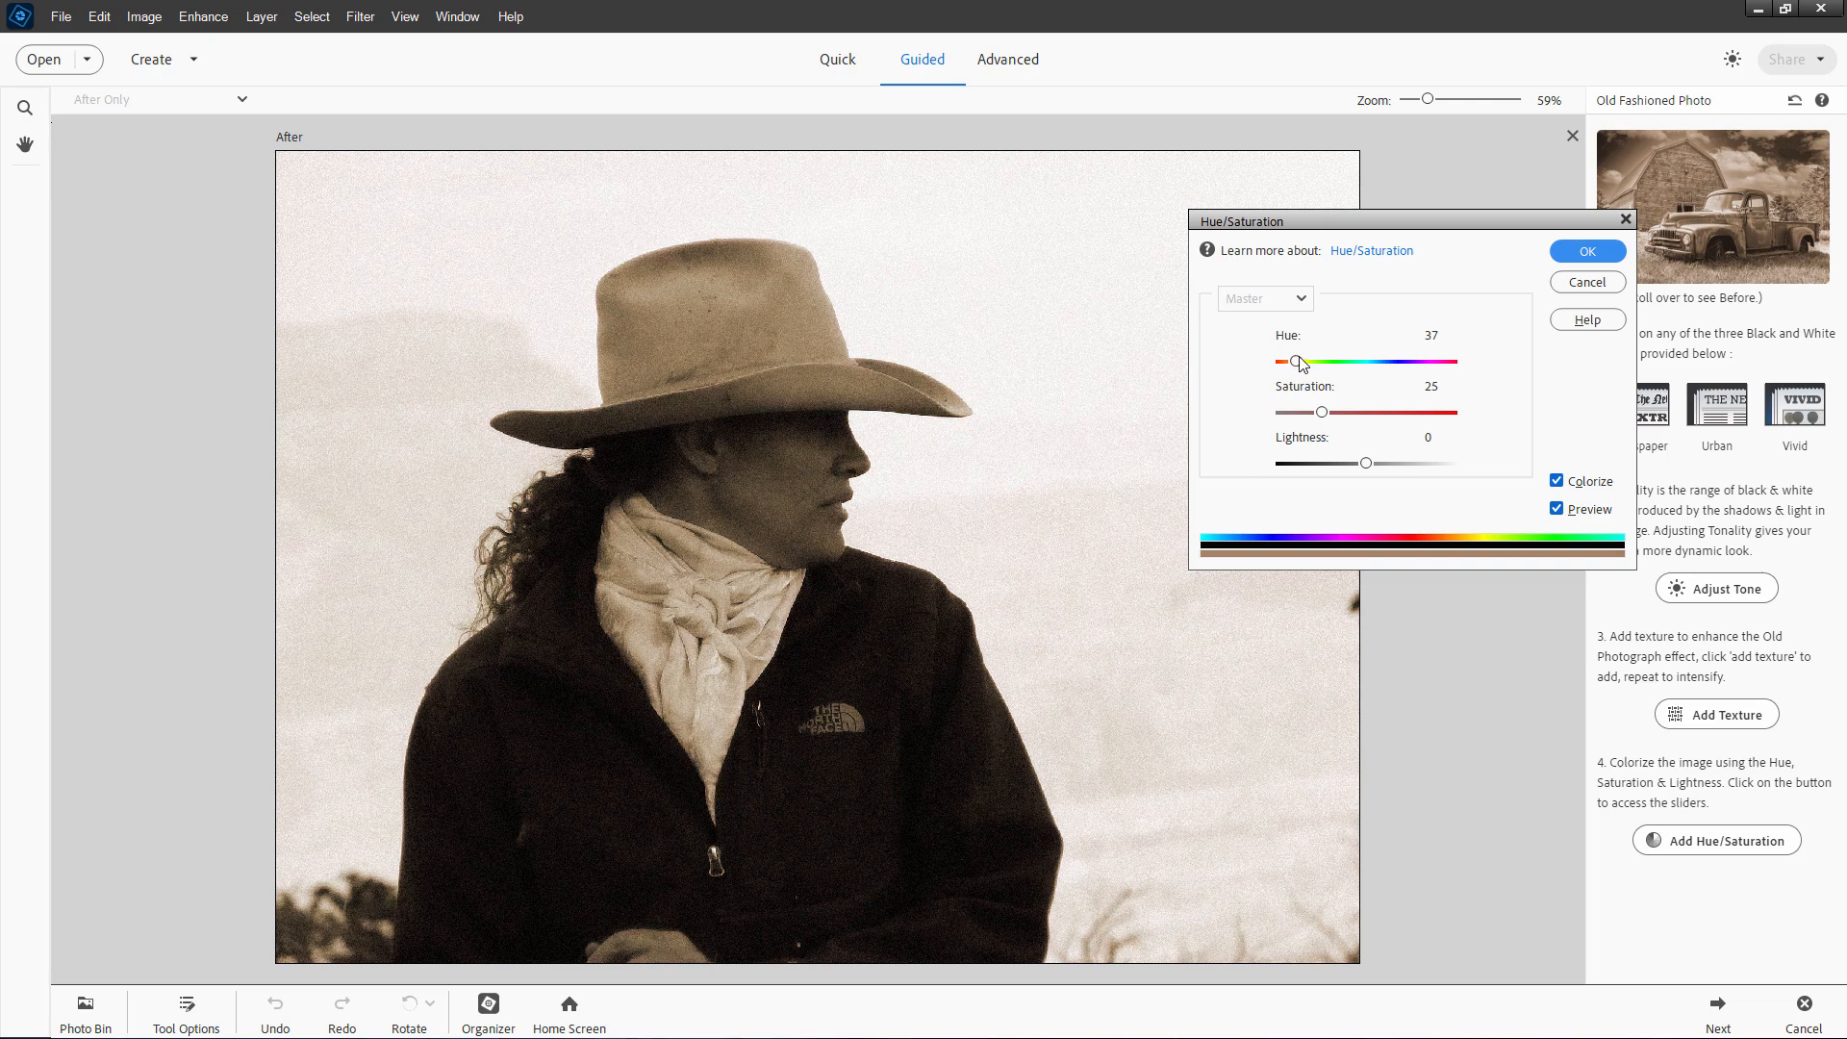
Step: Shift the colorize hue slightly and apply the sepia tint
left_click_drag(1293, 362, 1340, 413)
left_click(1585, 252)
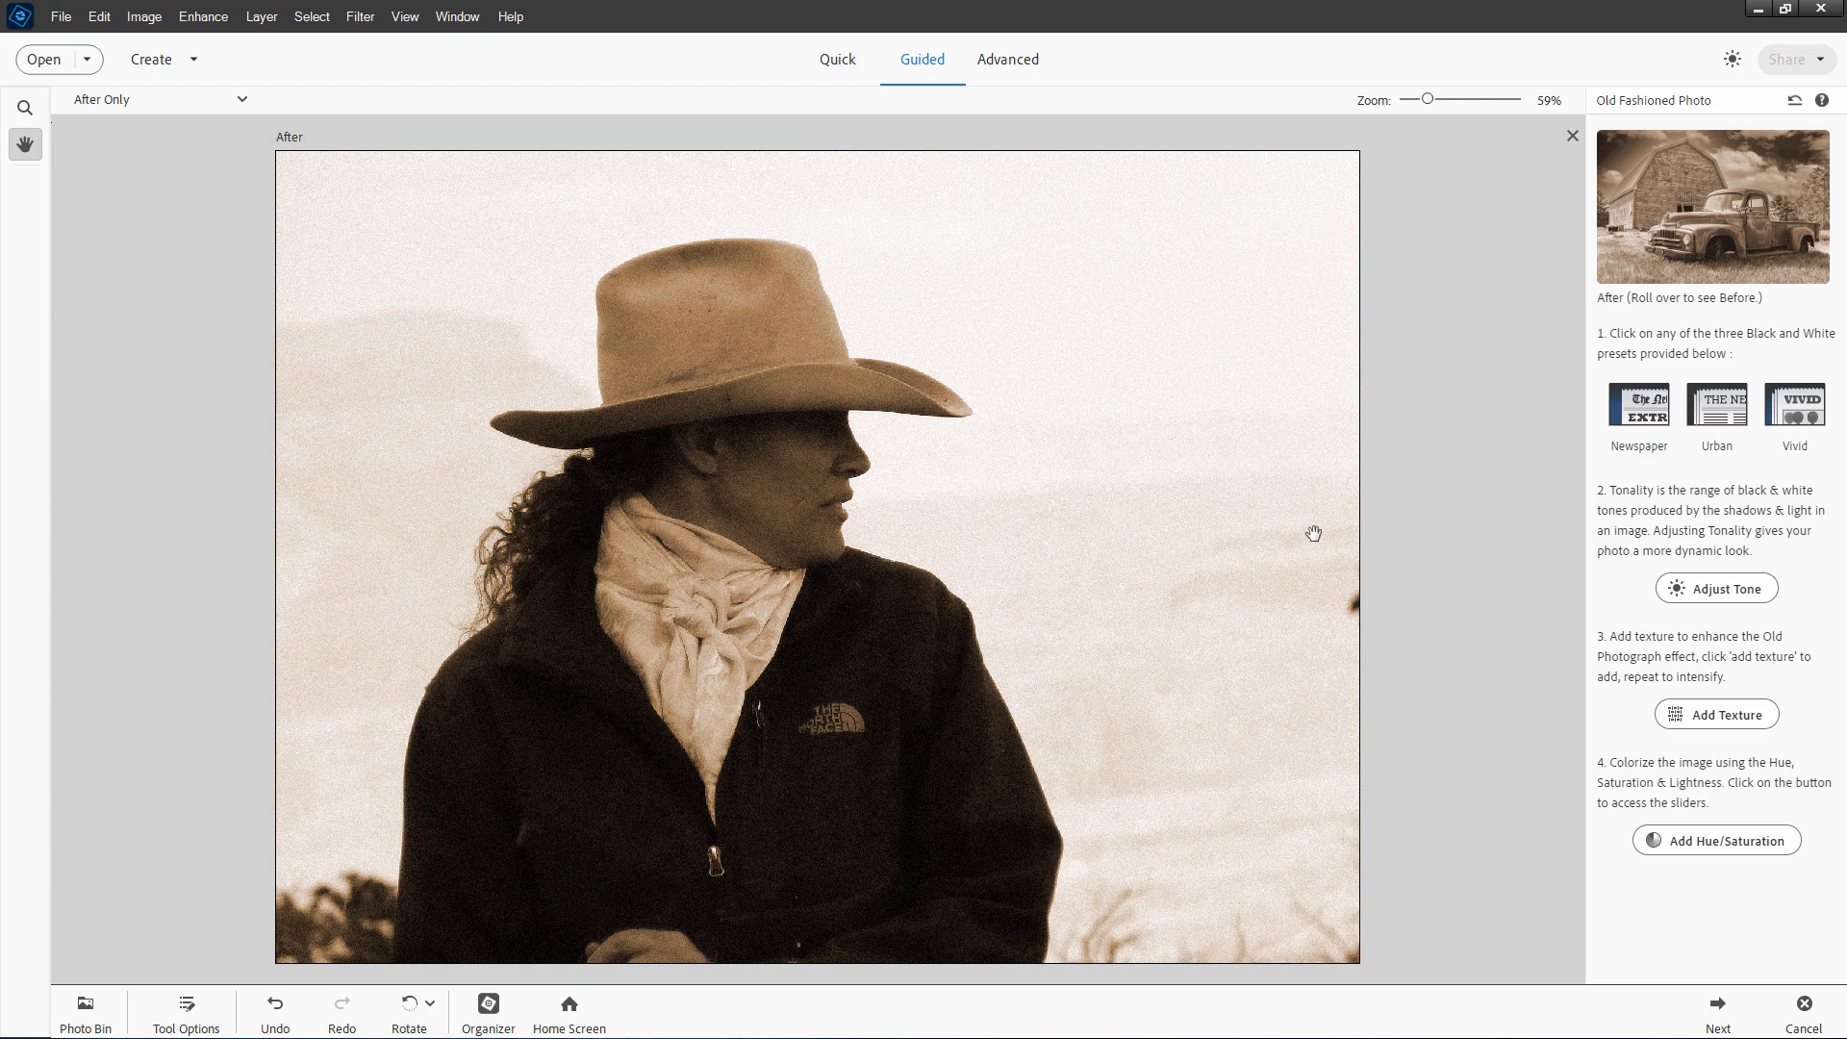
Step: Finish the guided edit into Advanced mode and rename the top layer Guided Edit
left_click(1718, 1010)
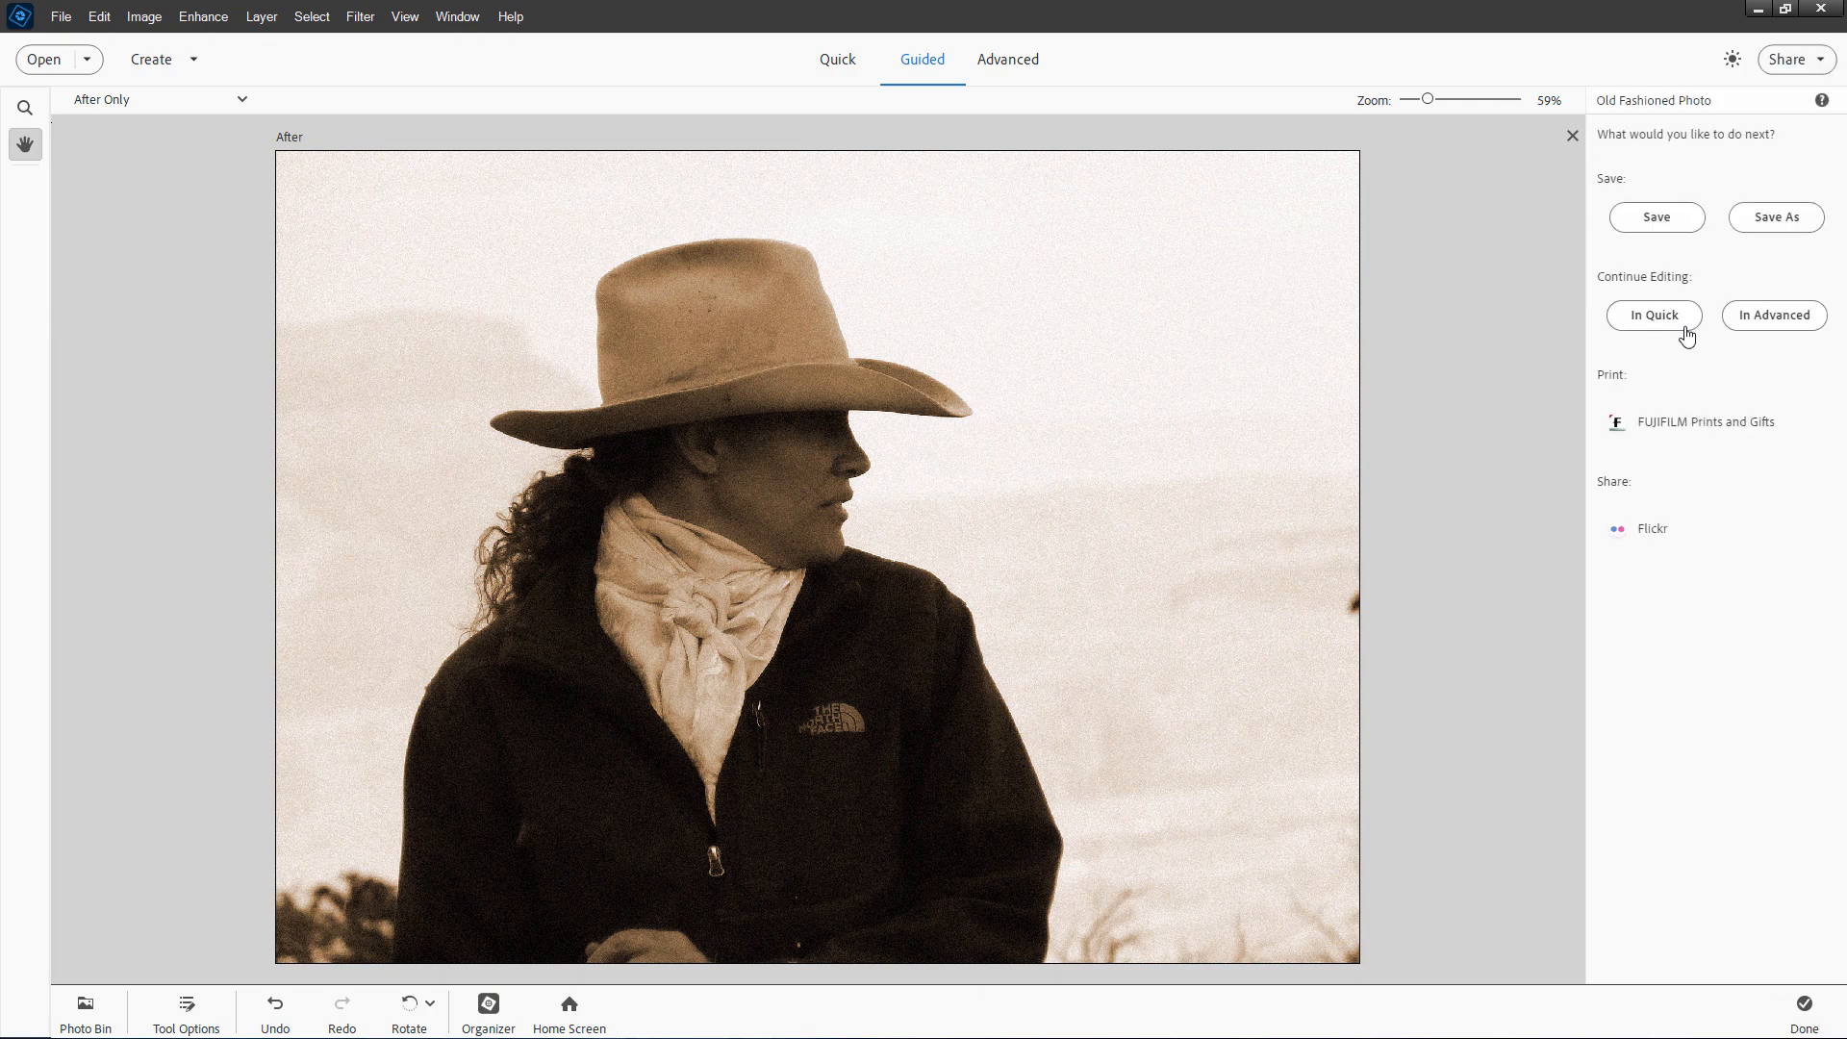
left_click(1767, 321)
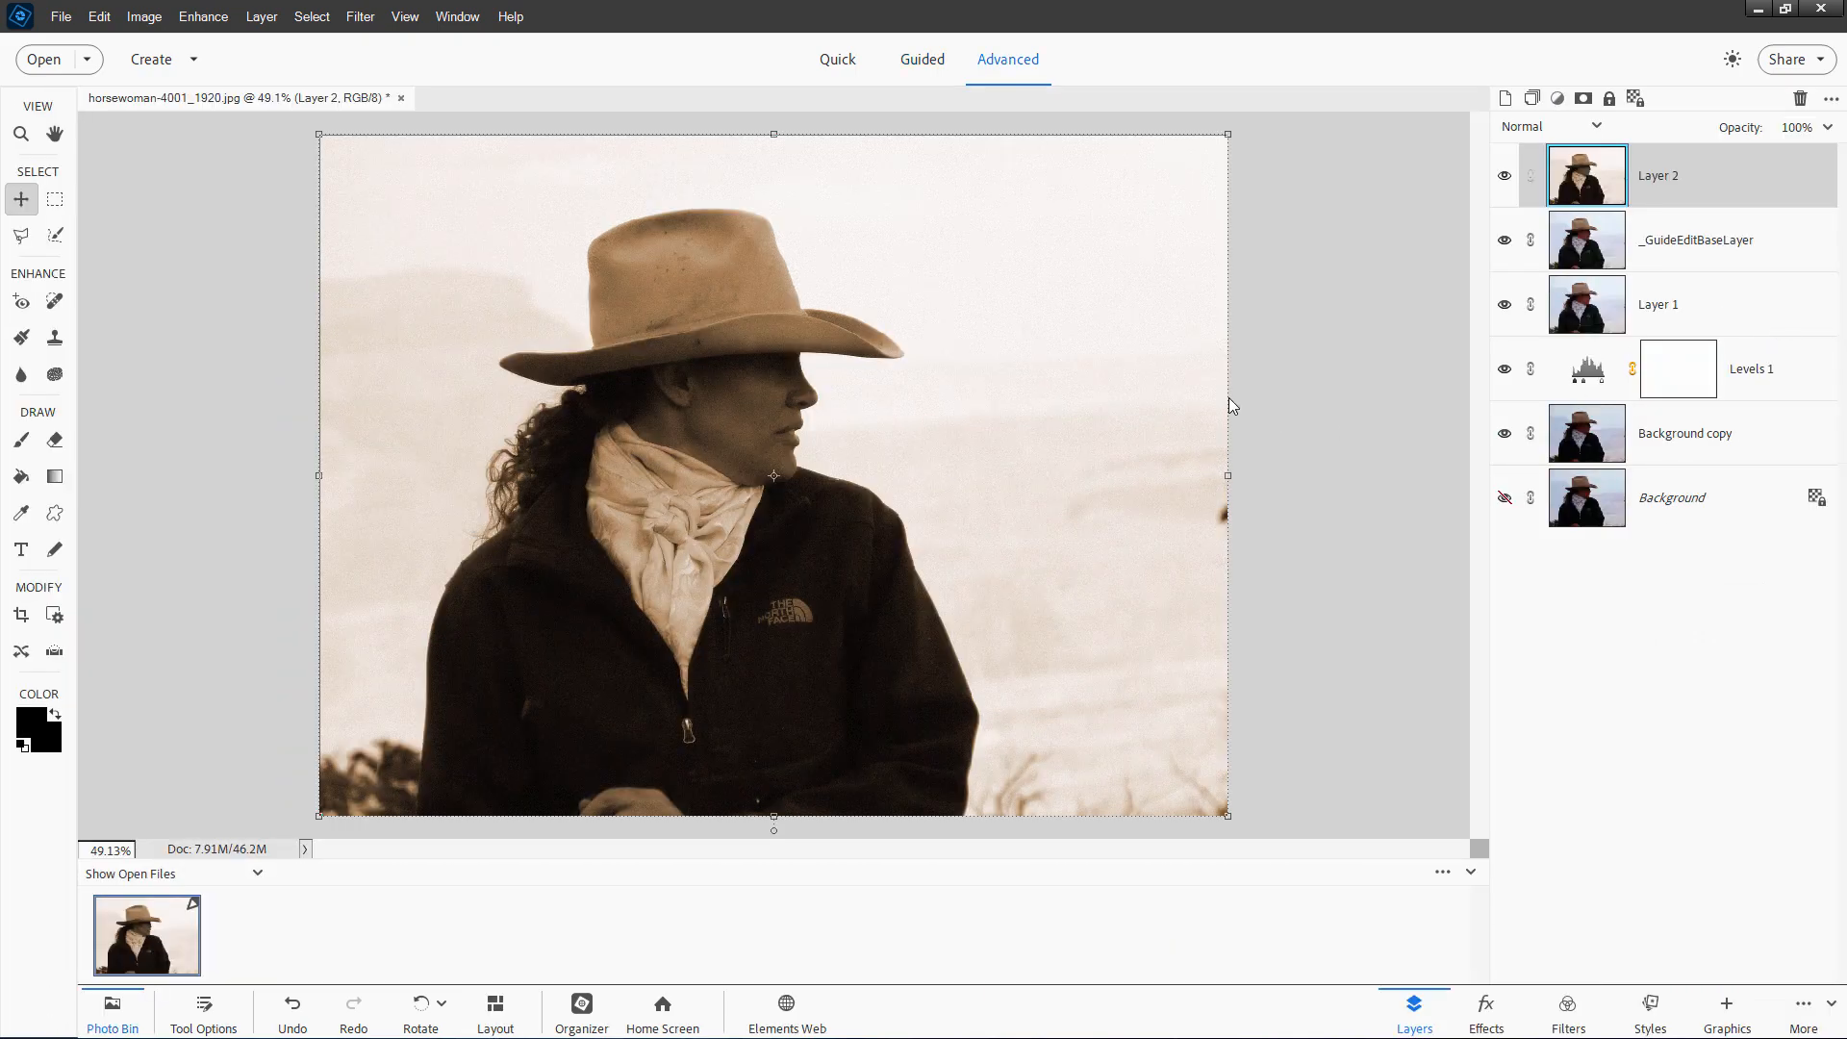
double_click(1663, 183)
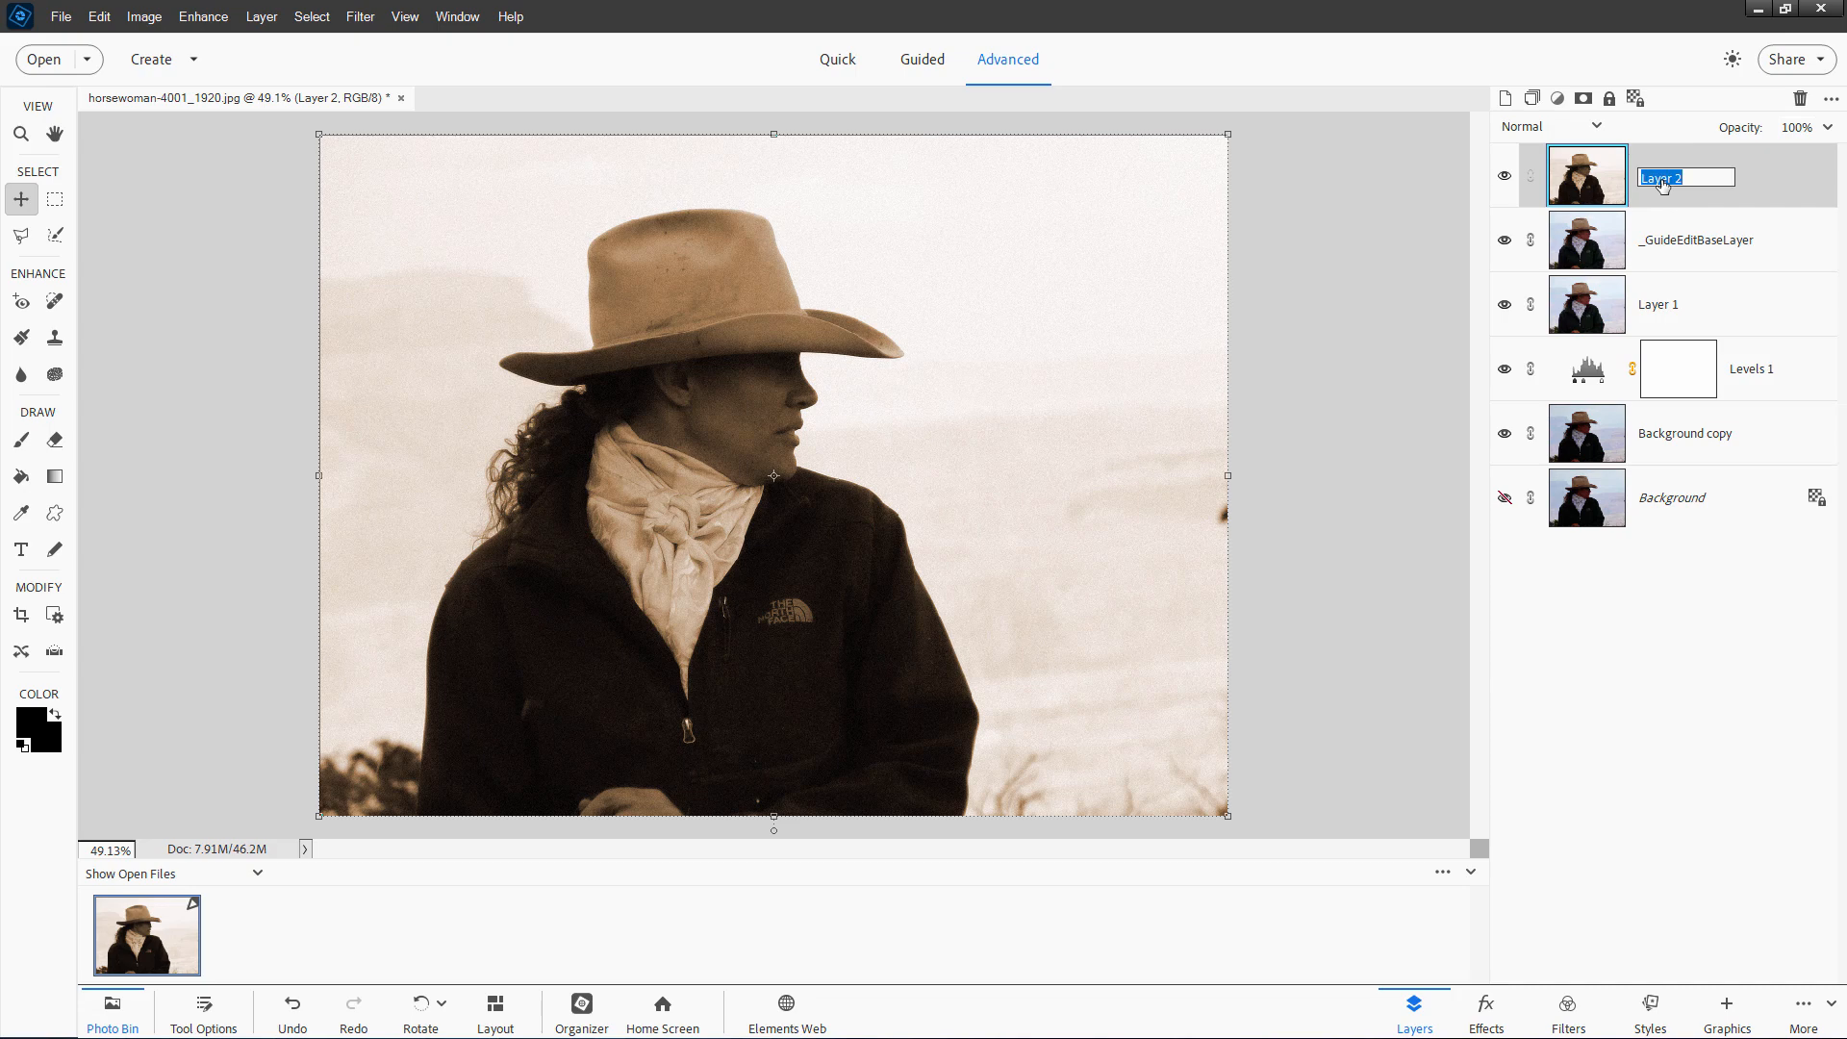
type("Guided Edit")
key("Return")
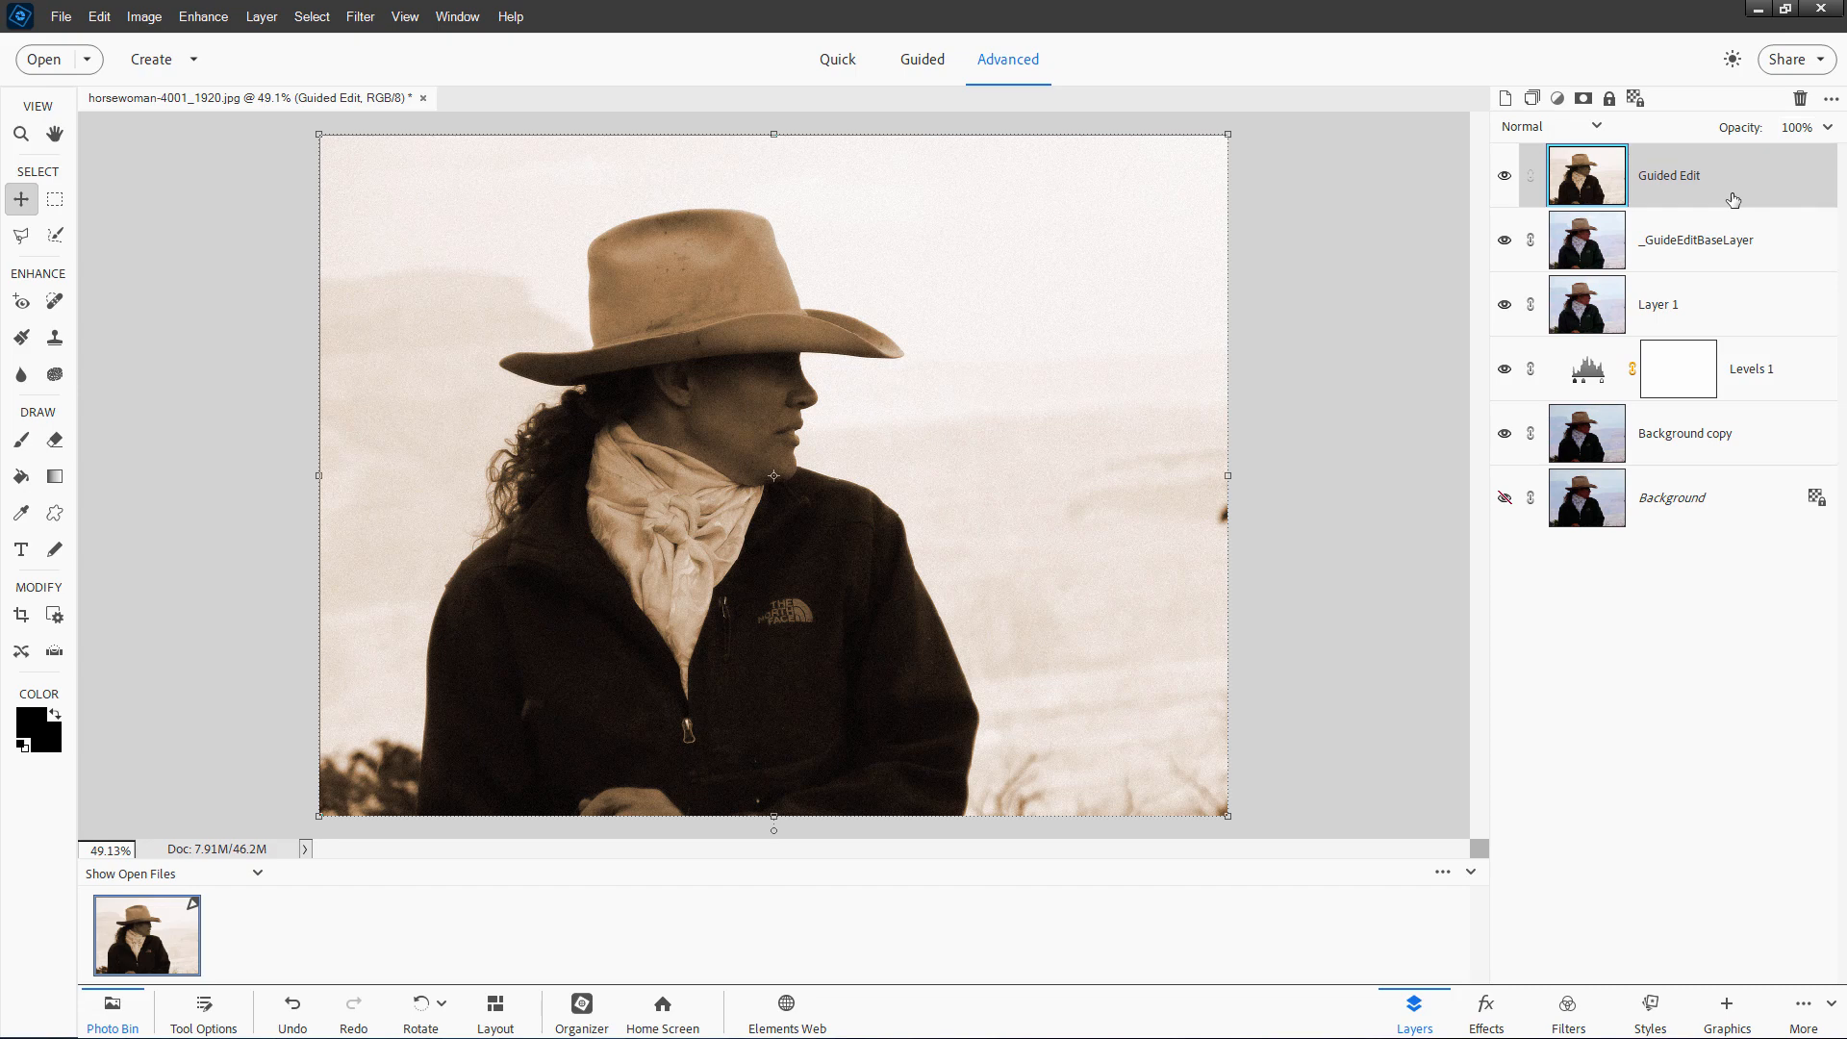
Step: Hide the Guided Edit and _GuideEditBaseLayer layers and select Background copy
left_click(1503, 174)
left_click(1504, 241)
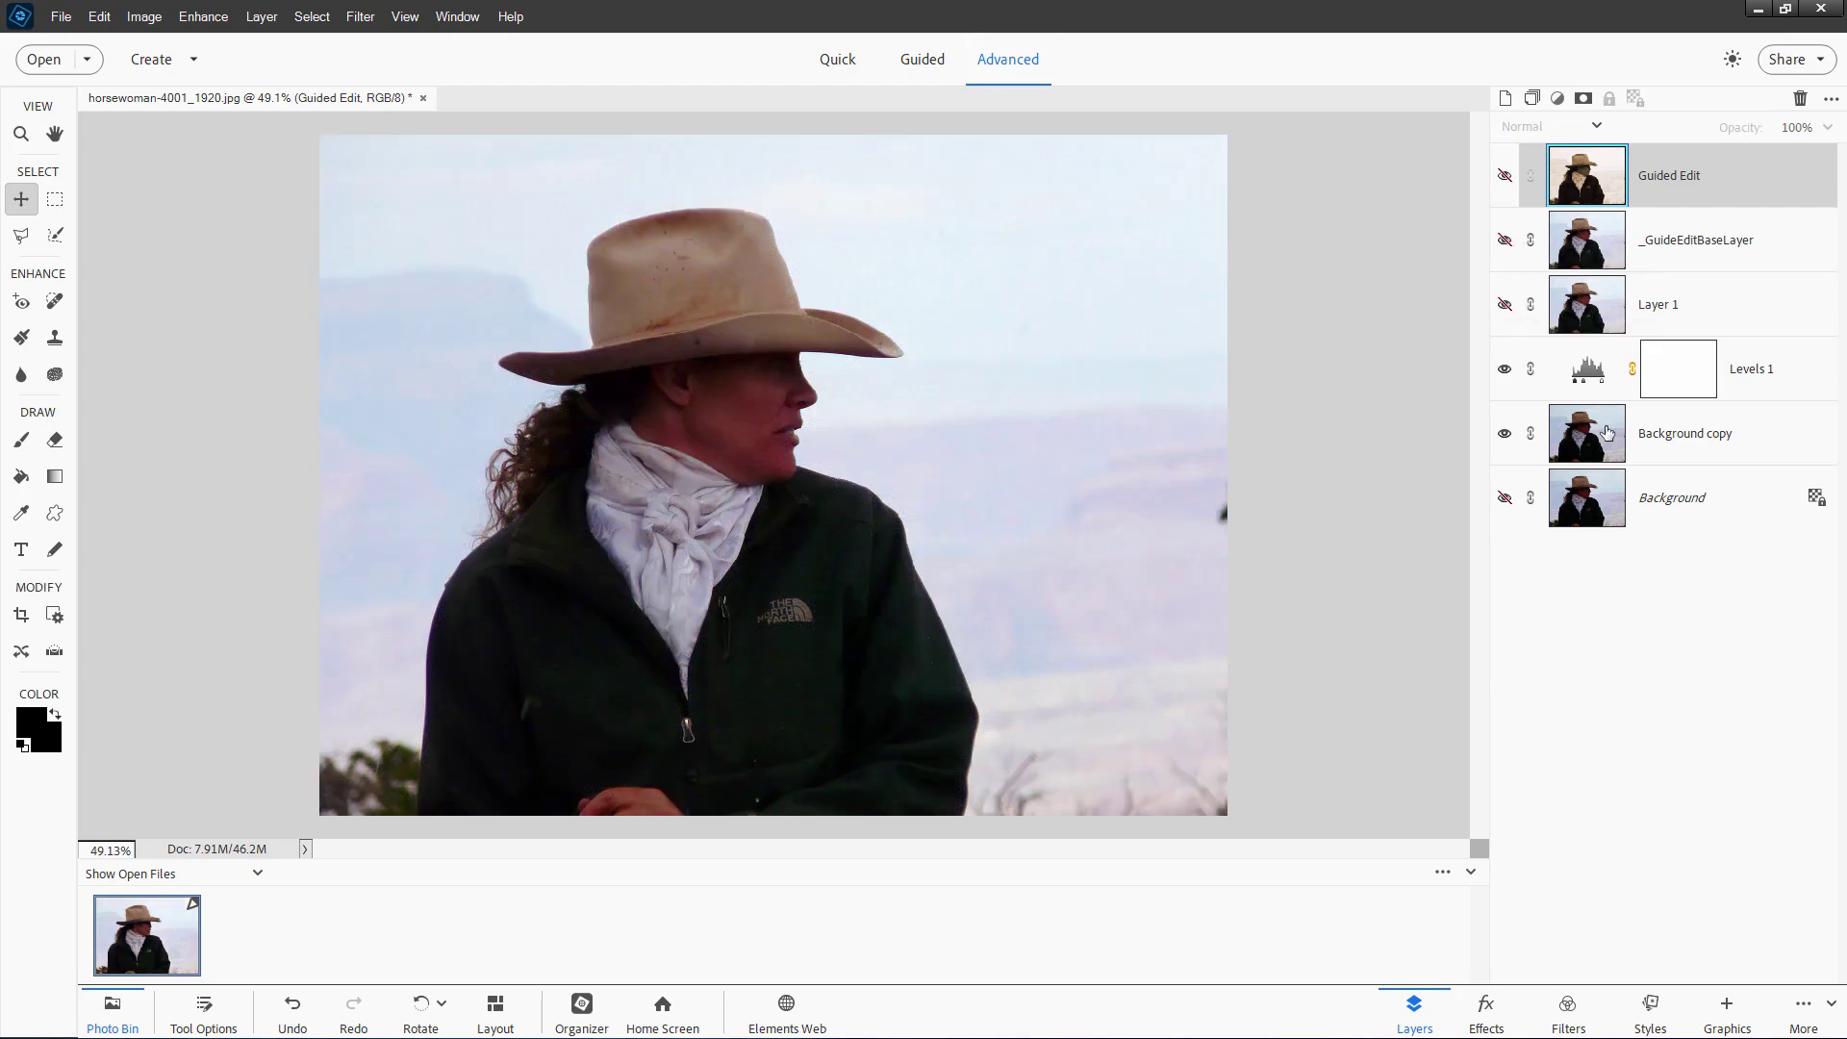
left_click(1605, 433)
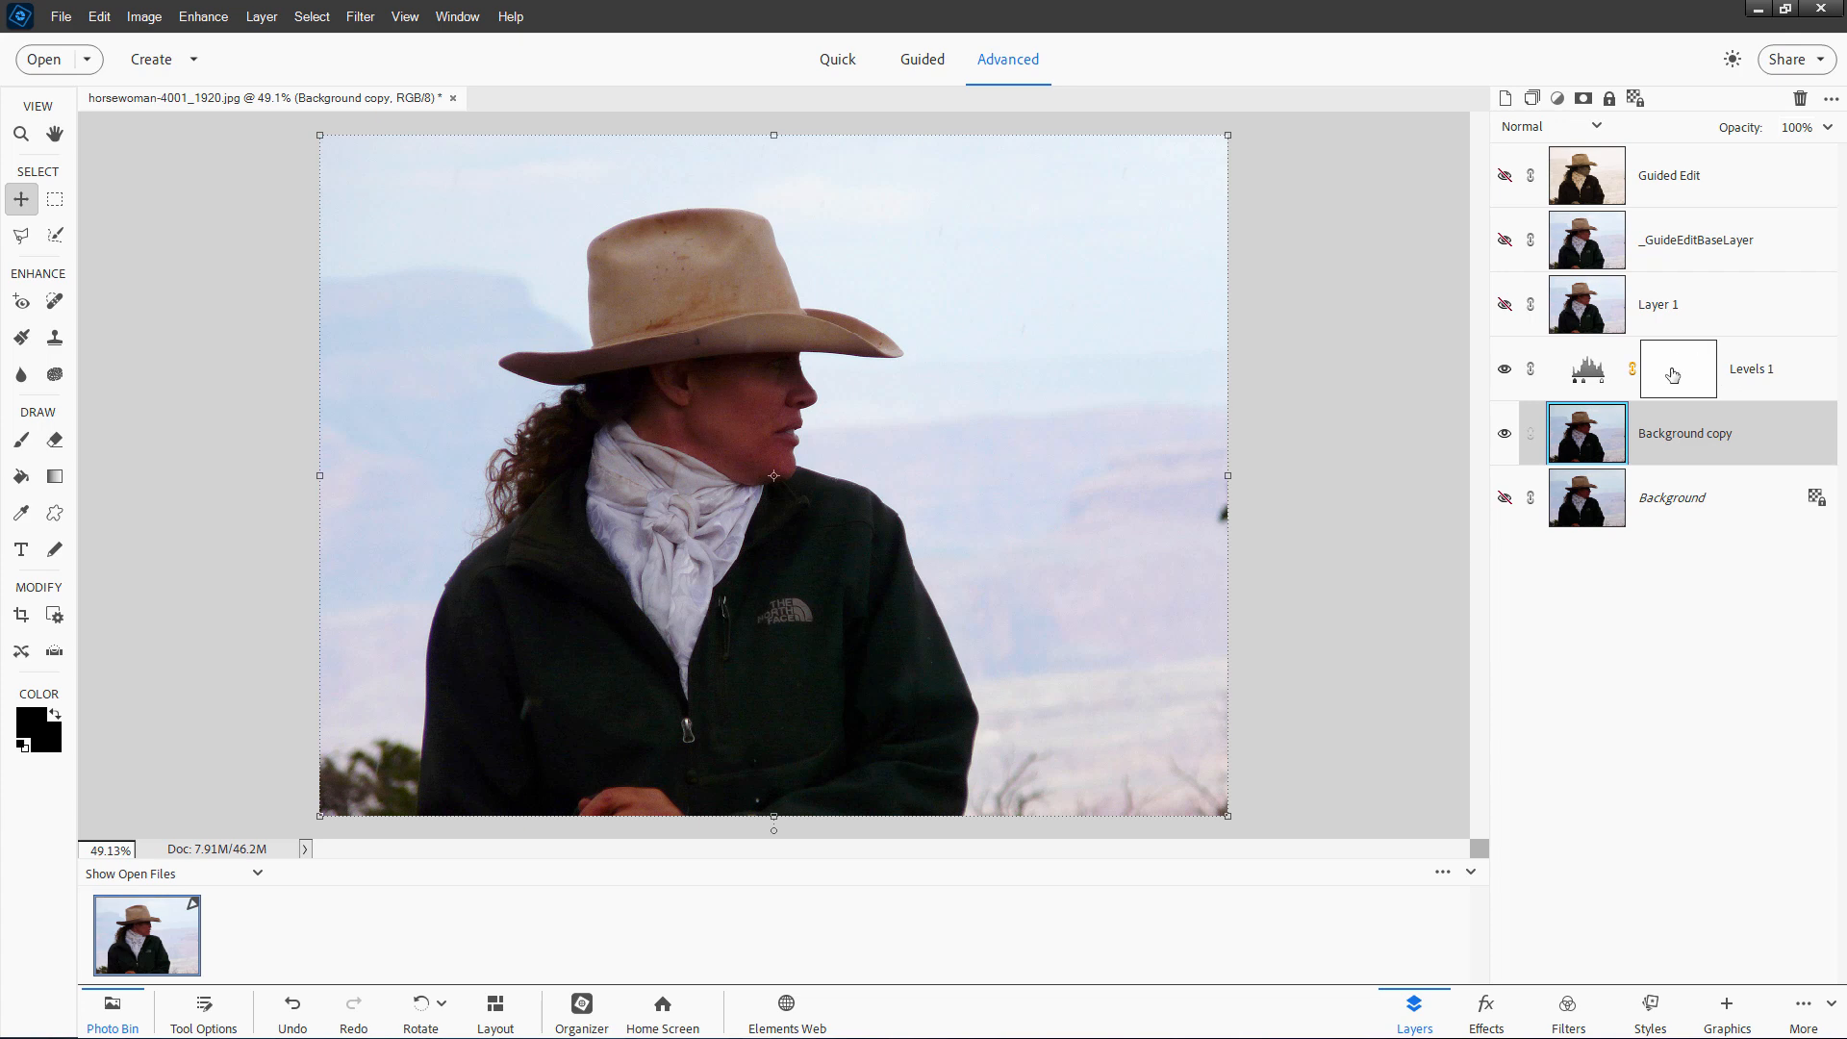
Step: Briefly review the Levels settings, reselect Background copy and go to the Enhance menu
double_click(1591, 377)
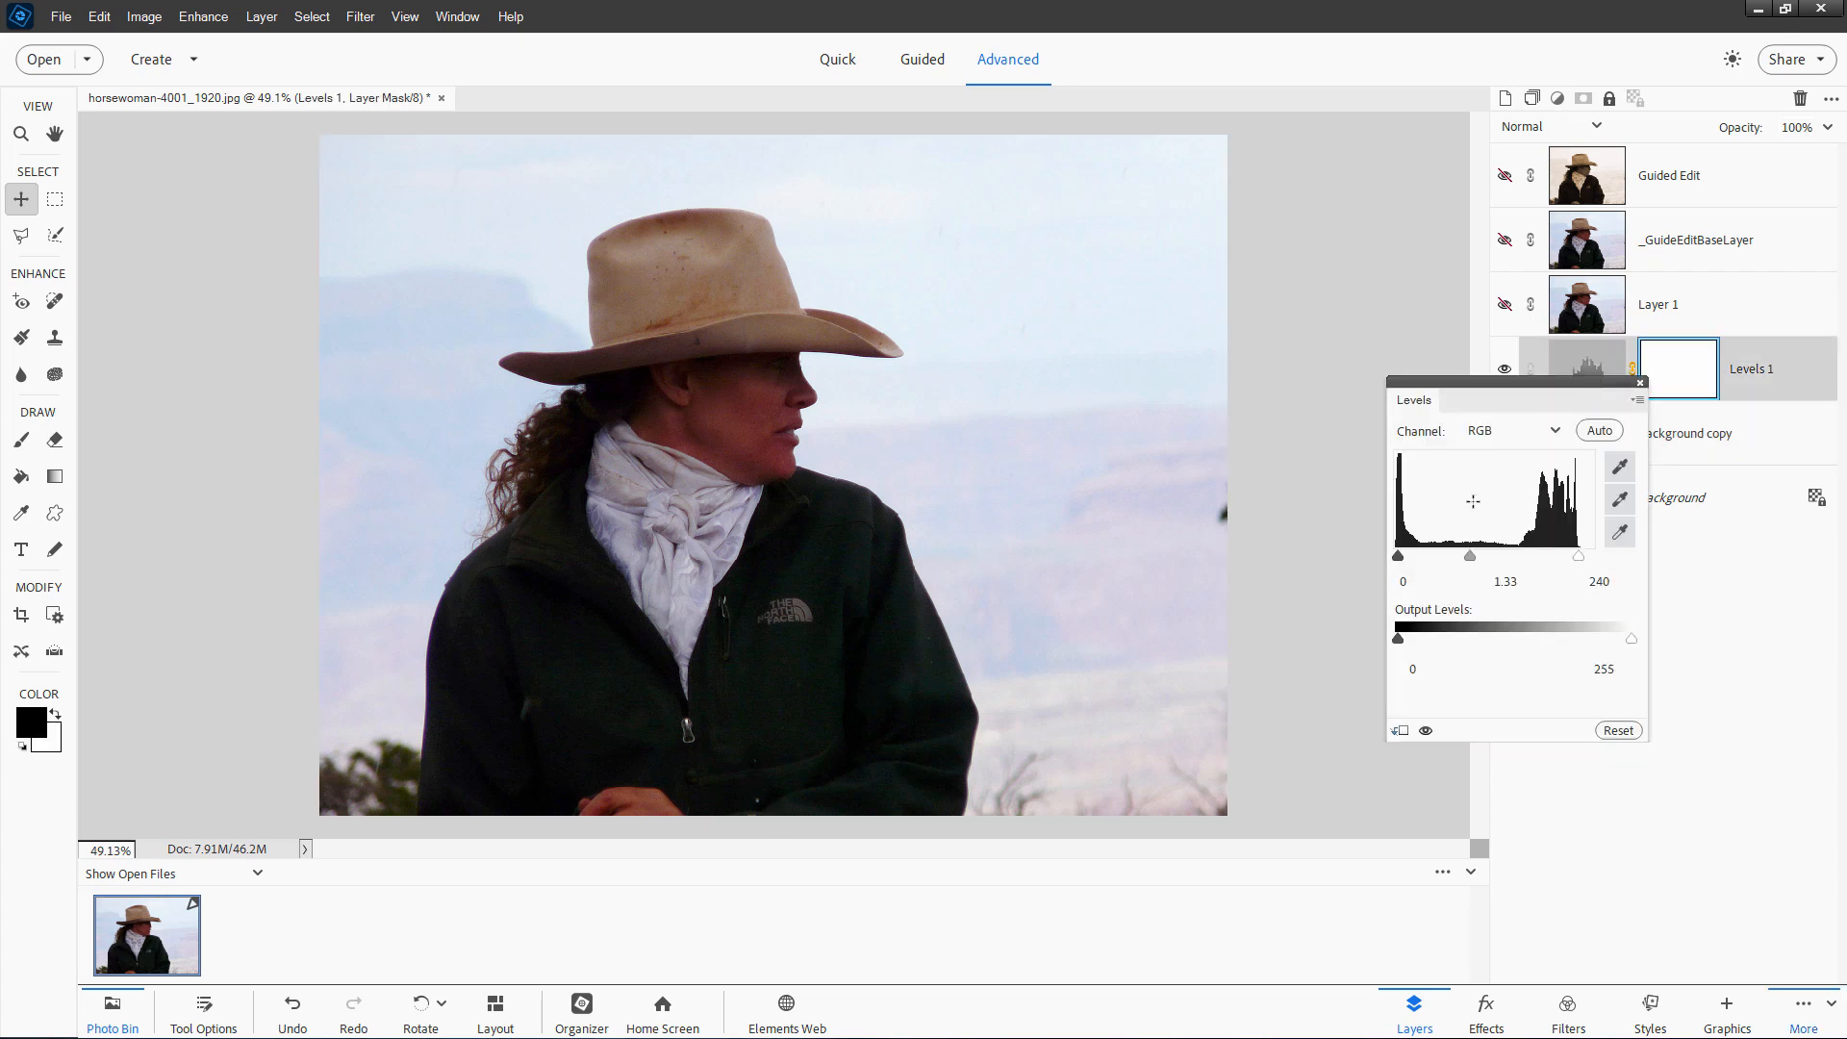
left_click(1641, 384)
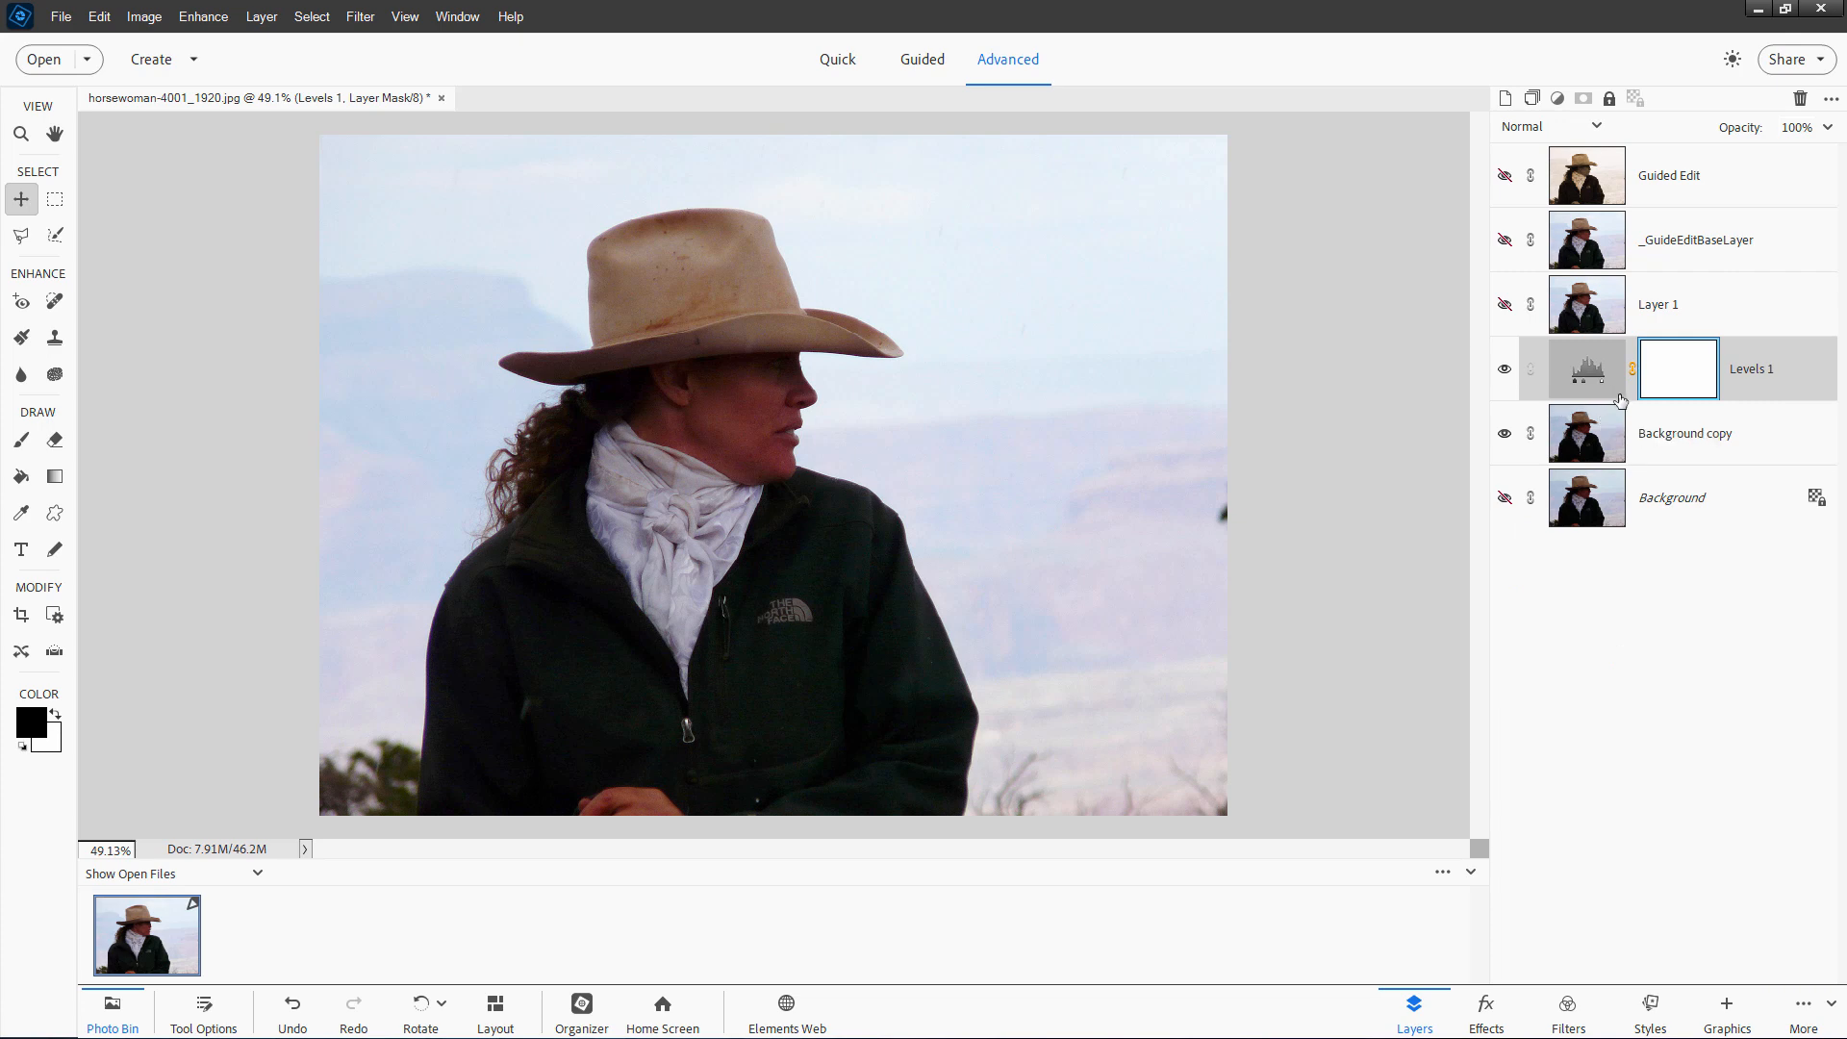
left_click(1584, 437)
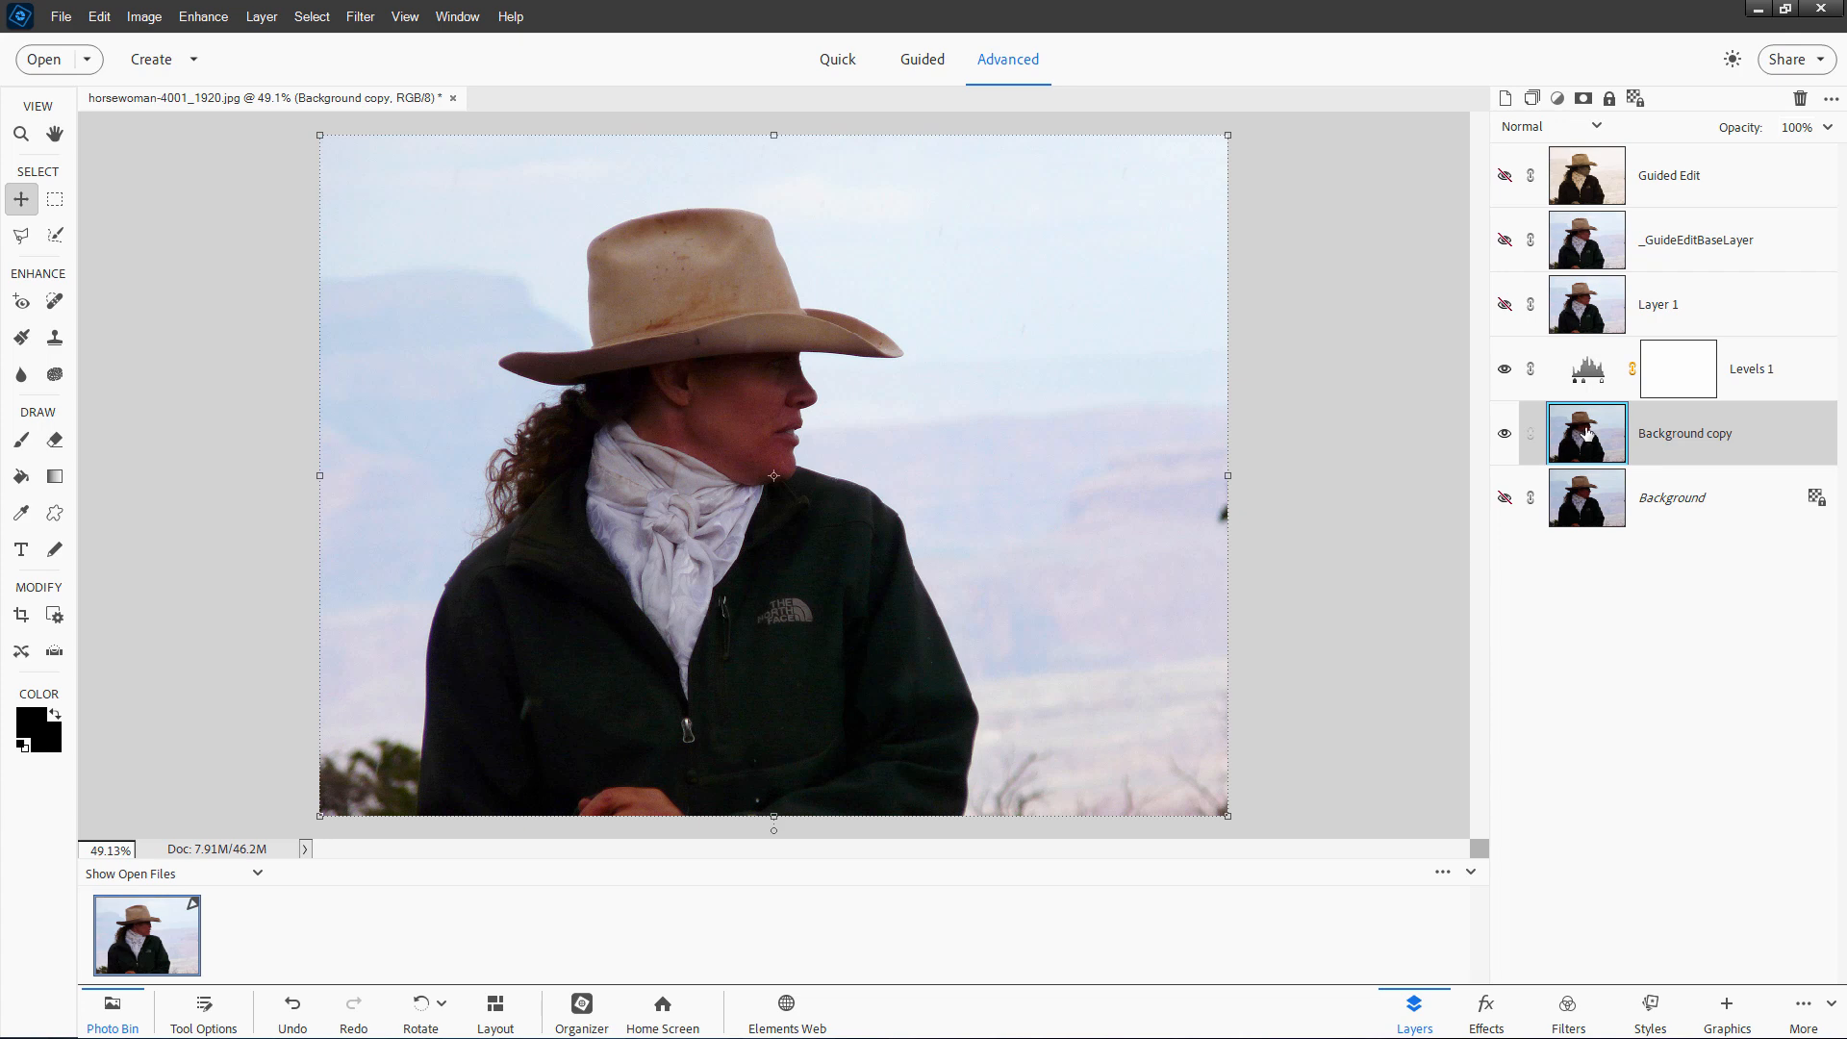
left_click(203, 16)
Step: Convert Background copy to black and white with the Infrared Effect style after comparing Scenic Landscape
left_click(253, 290)
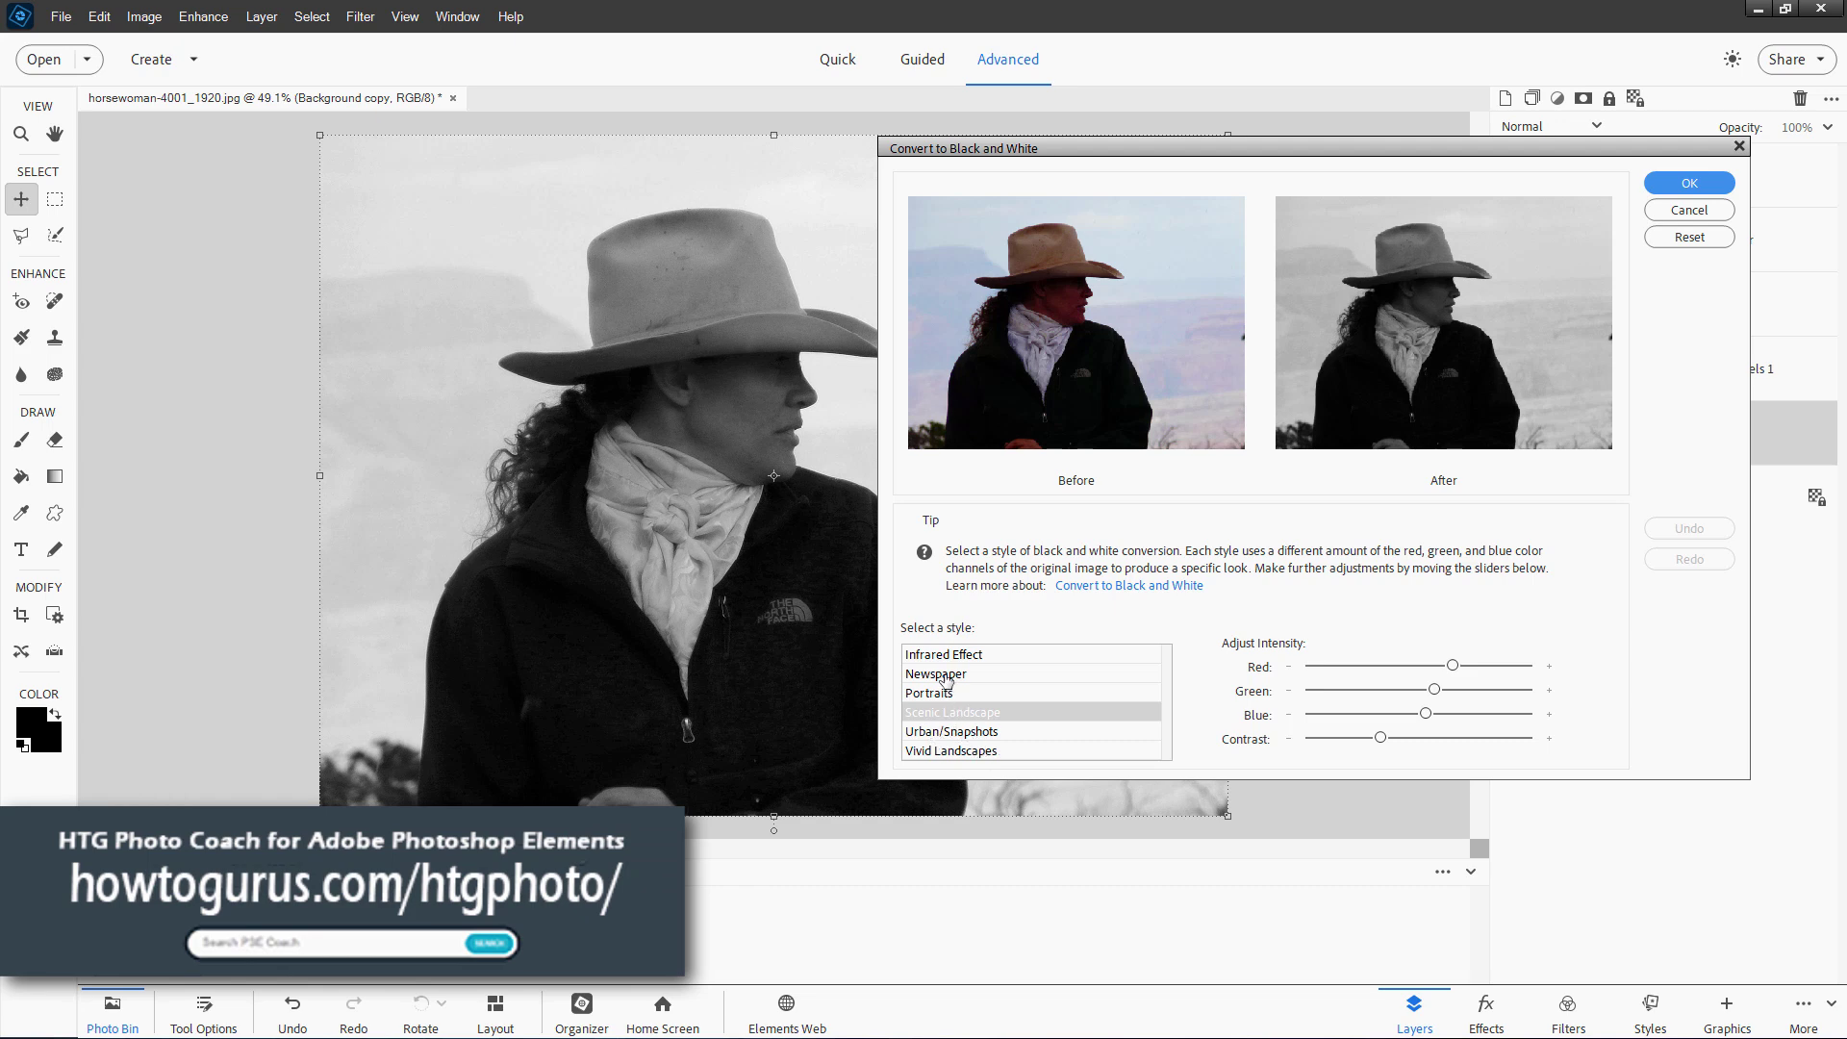
left_click(951, 657)
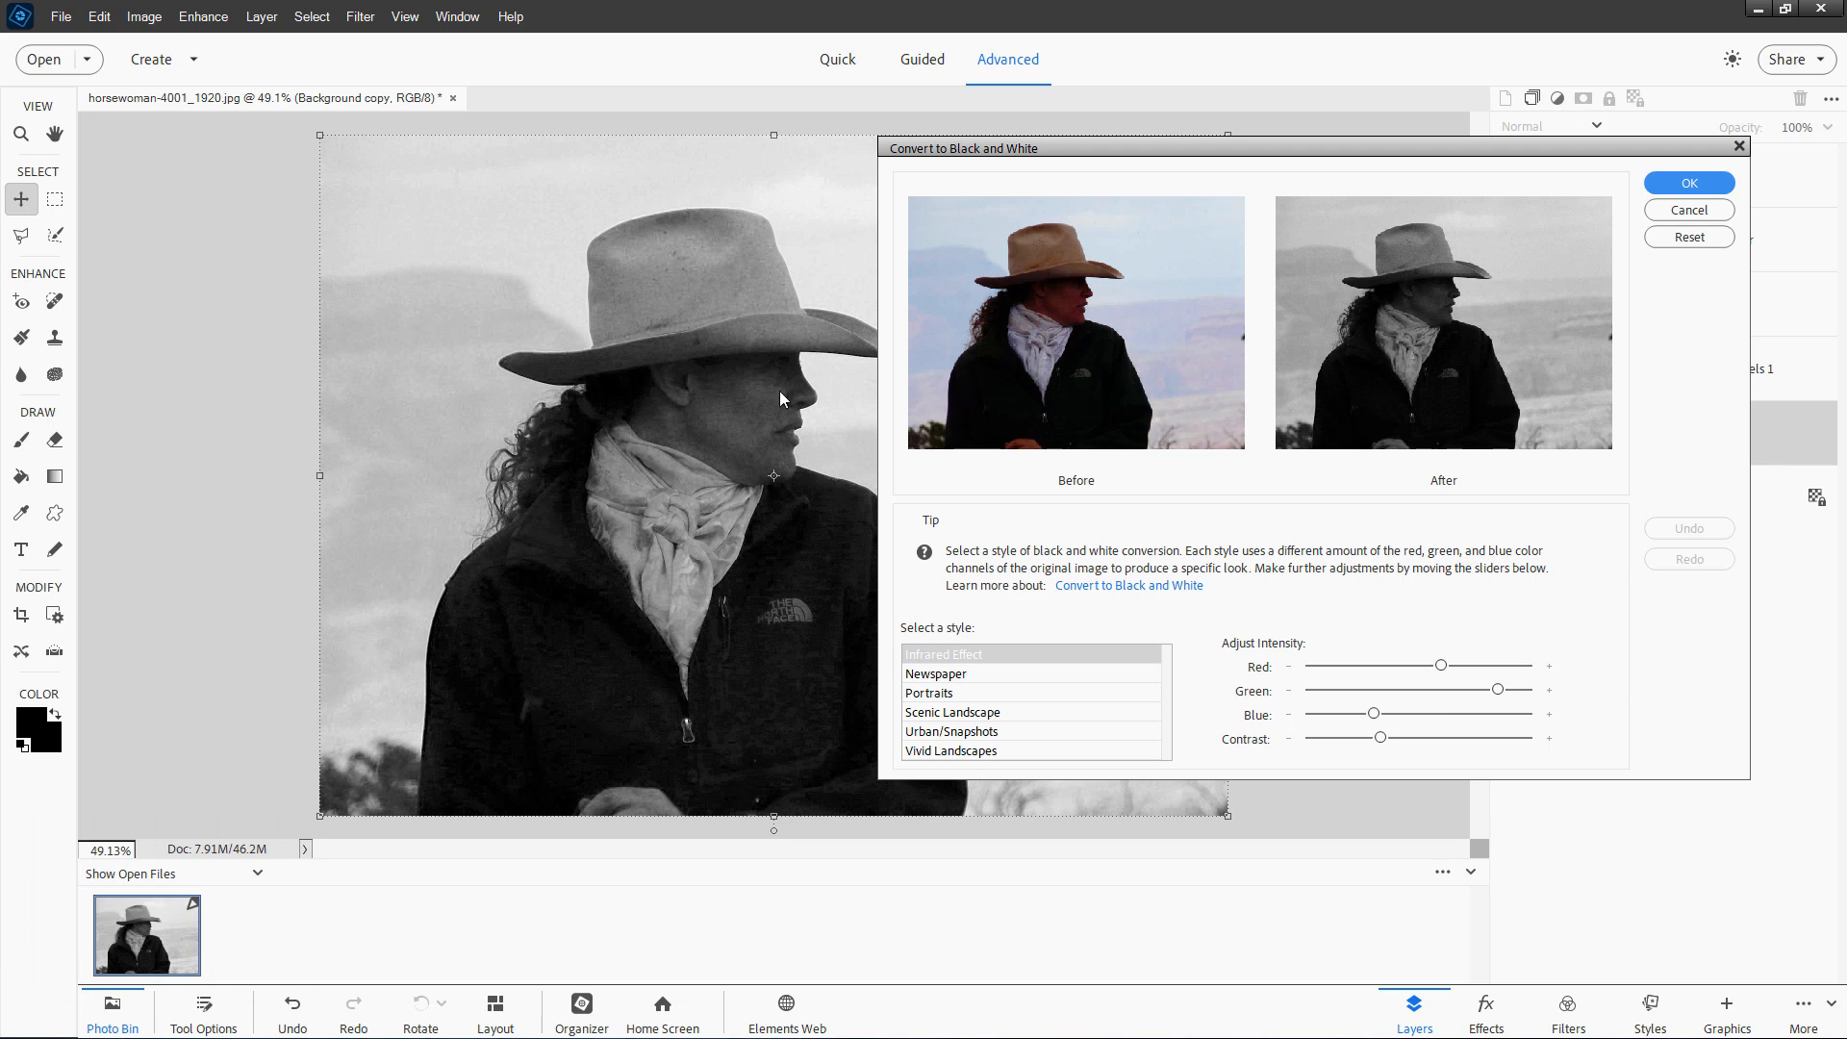
left_click(994, 712)
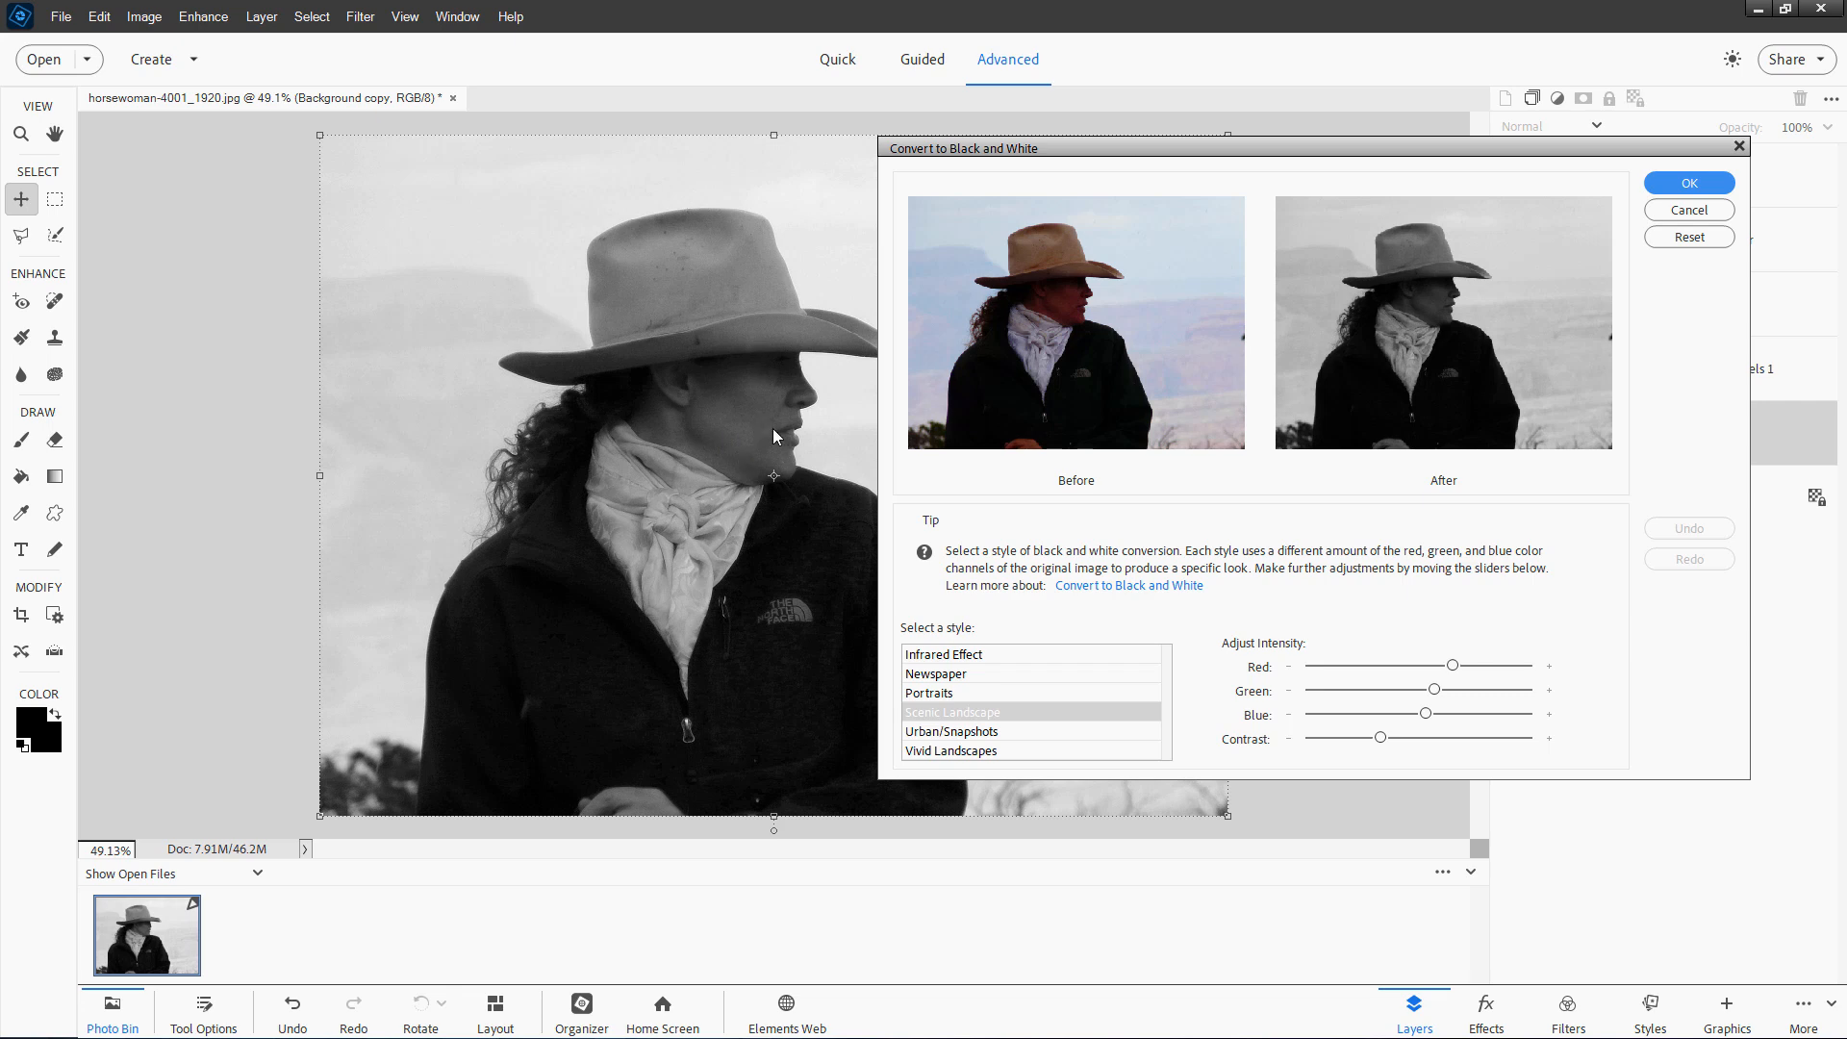
left_click(956, 656)
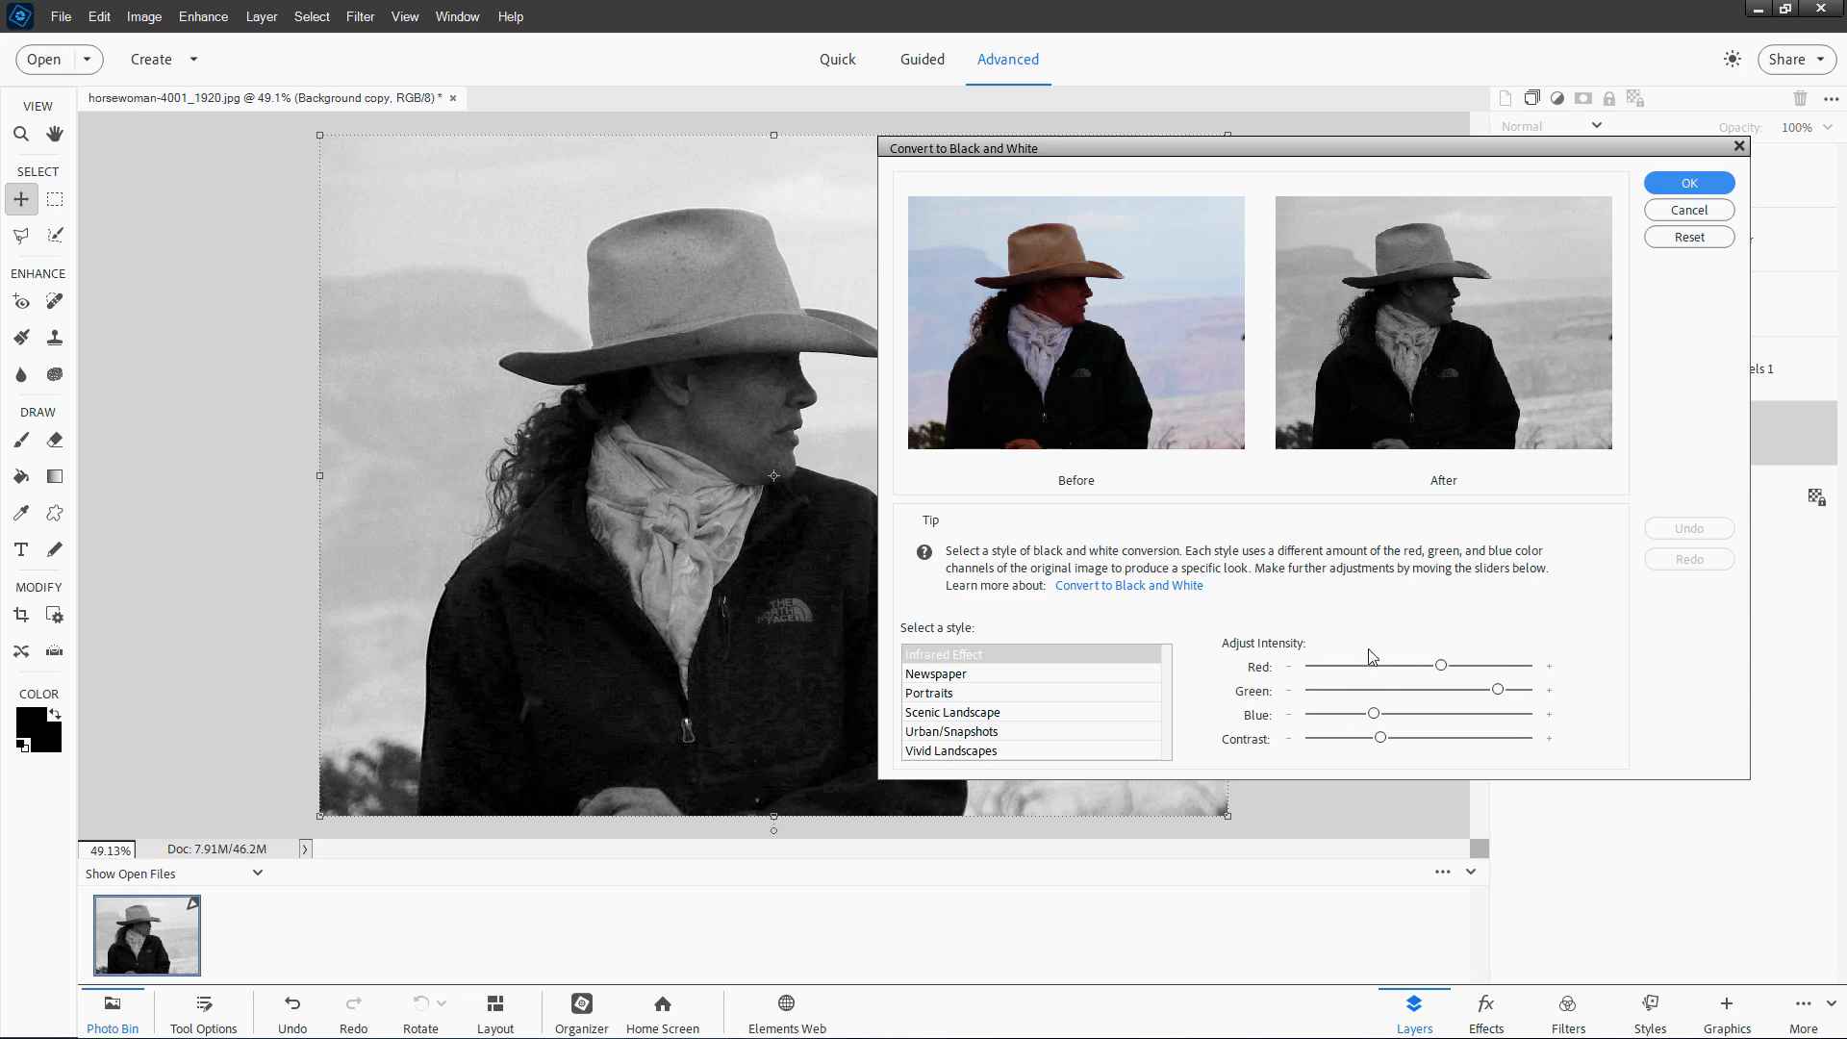
left_click(1690, 183)
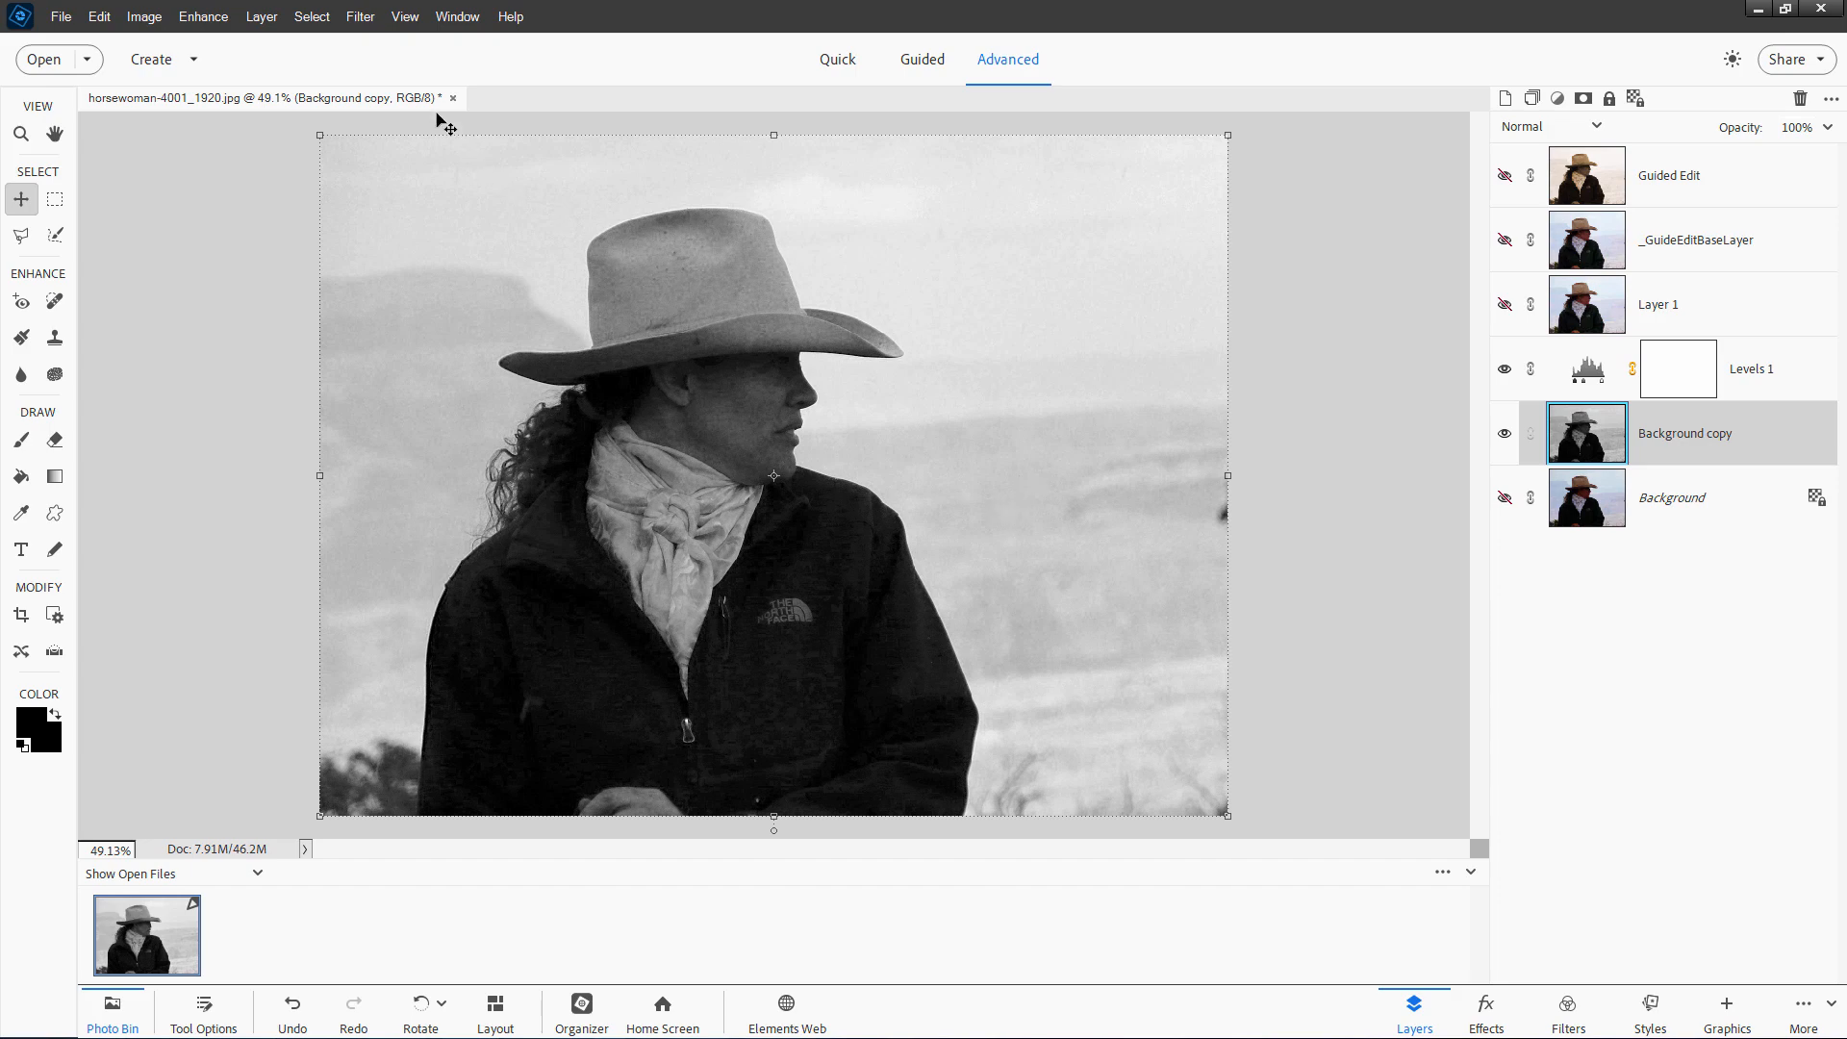
left_click(362, 16)
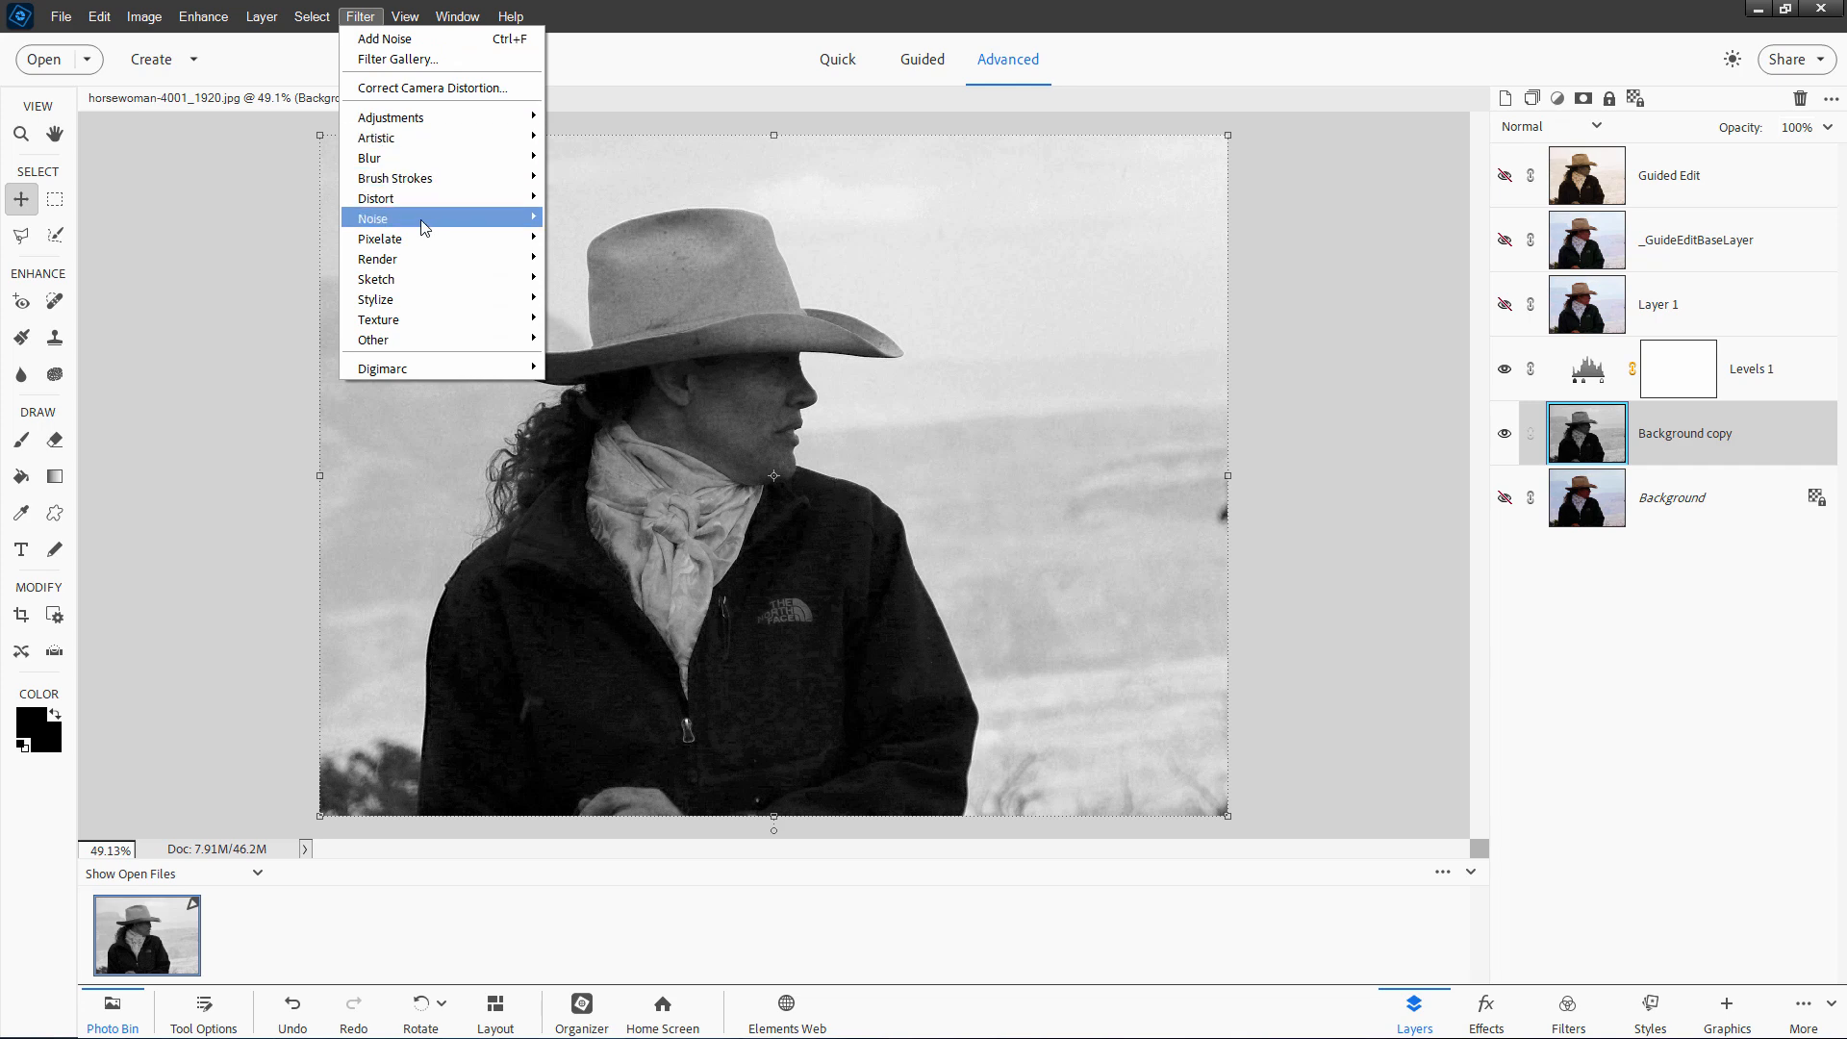
mouse_move(373, 217)
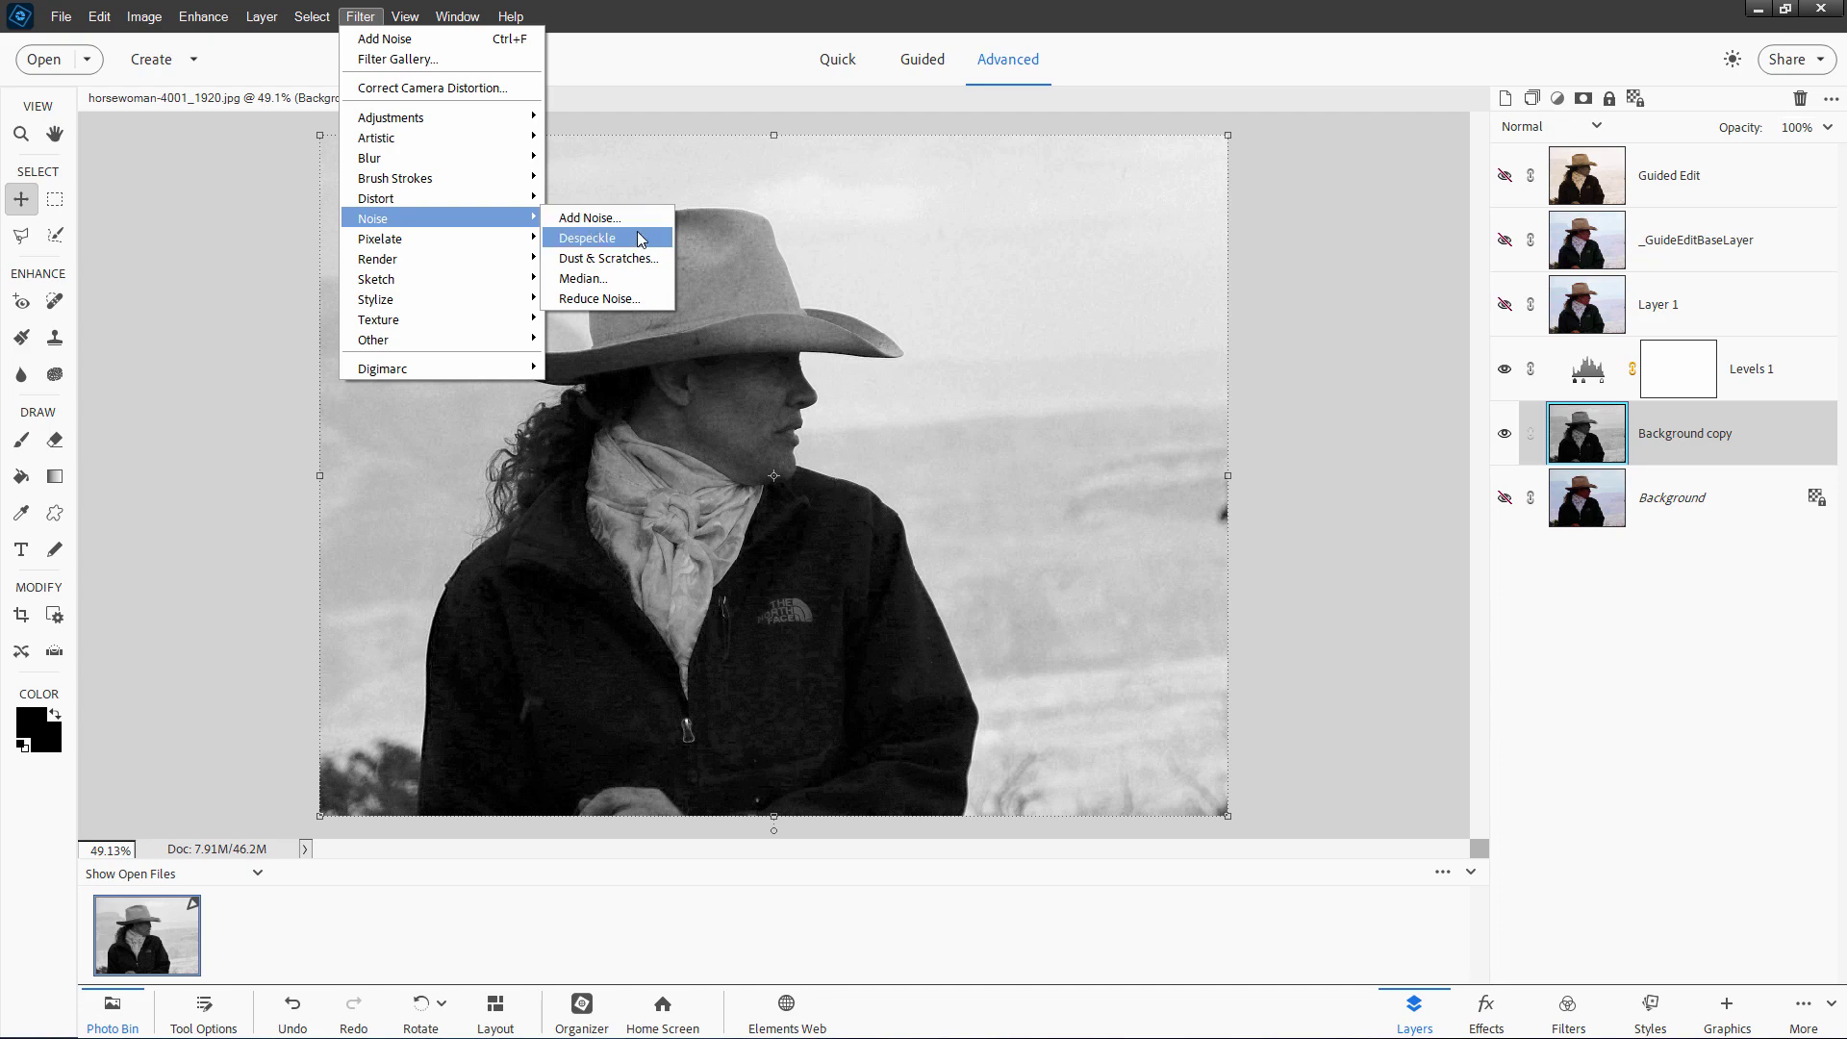
Step: Apply the Filter Gallery Grain texture, trying Regular and Horizontal before settling on Clumped
left_click(390, 60)
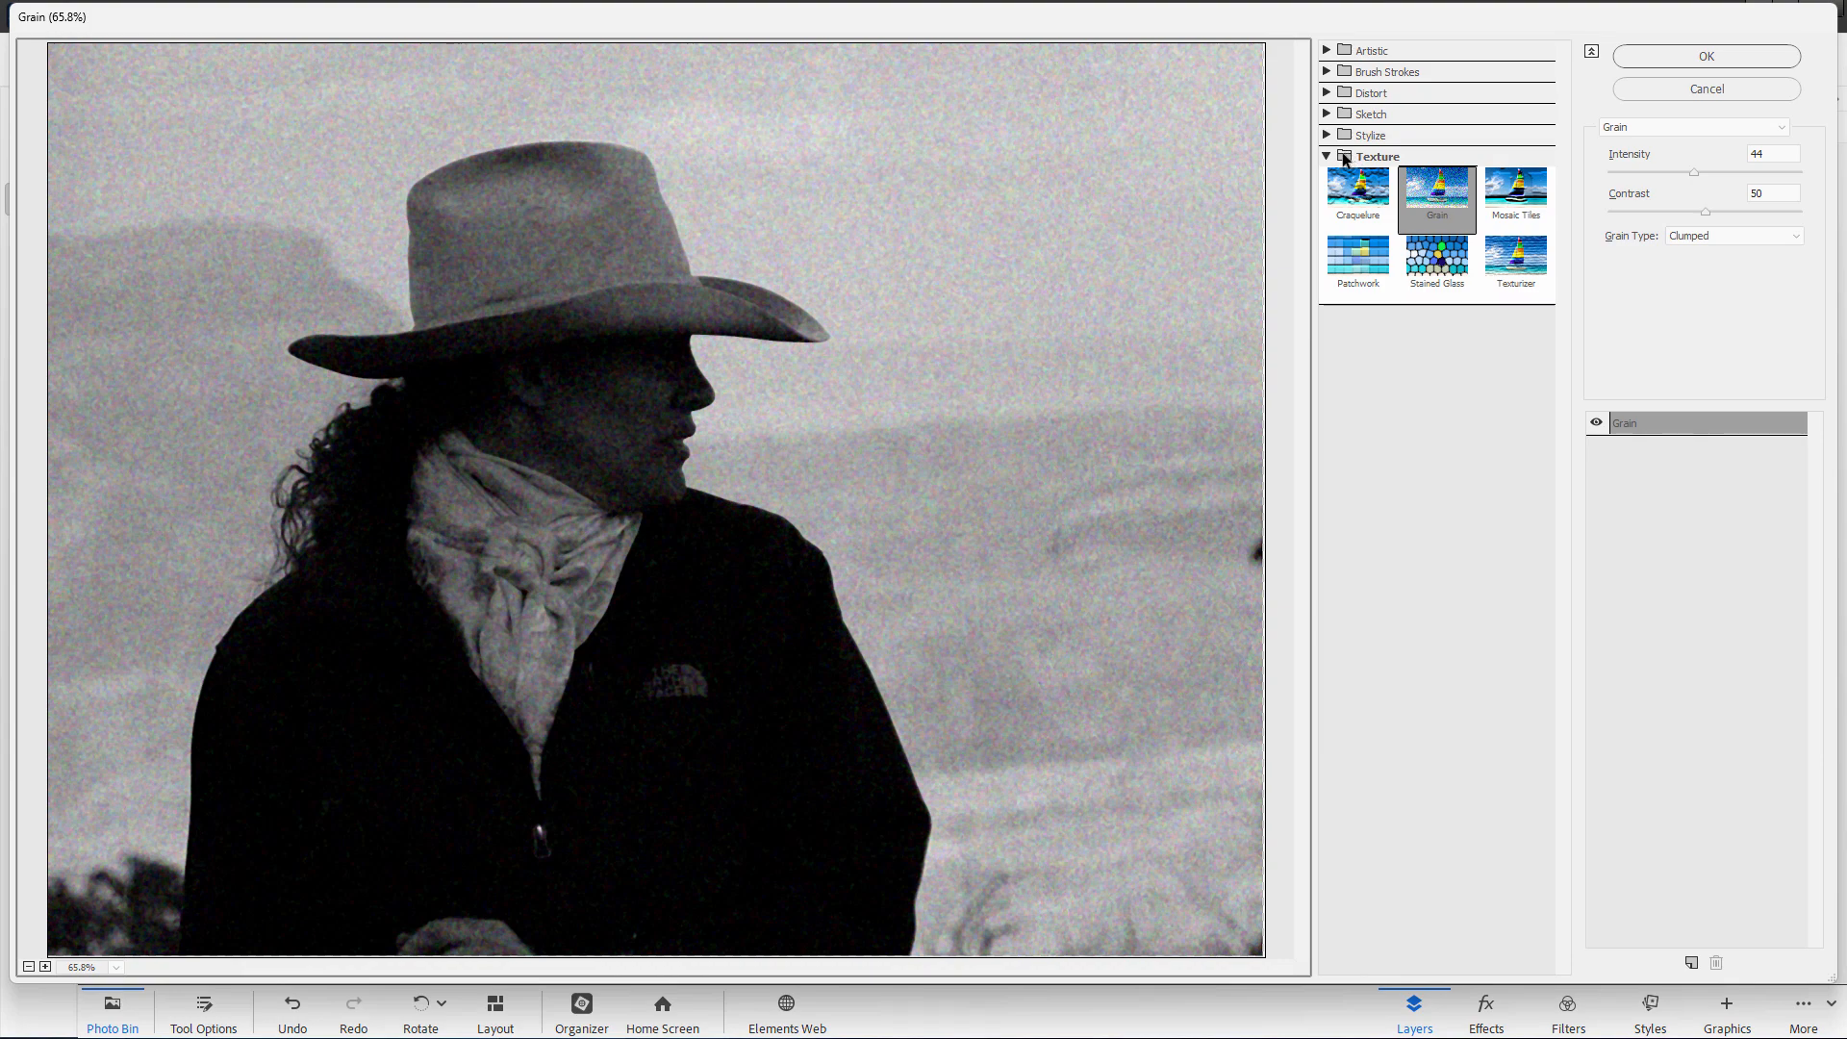
left_click(1360, 158)
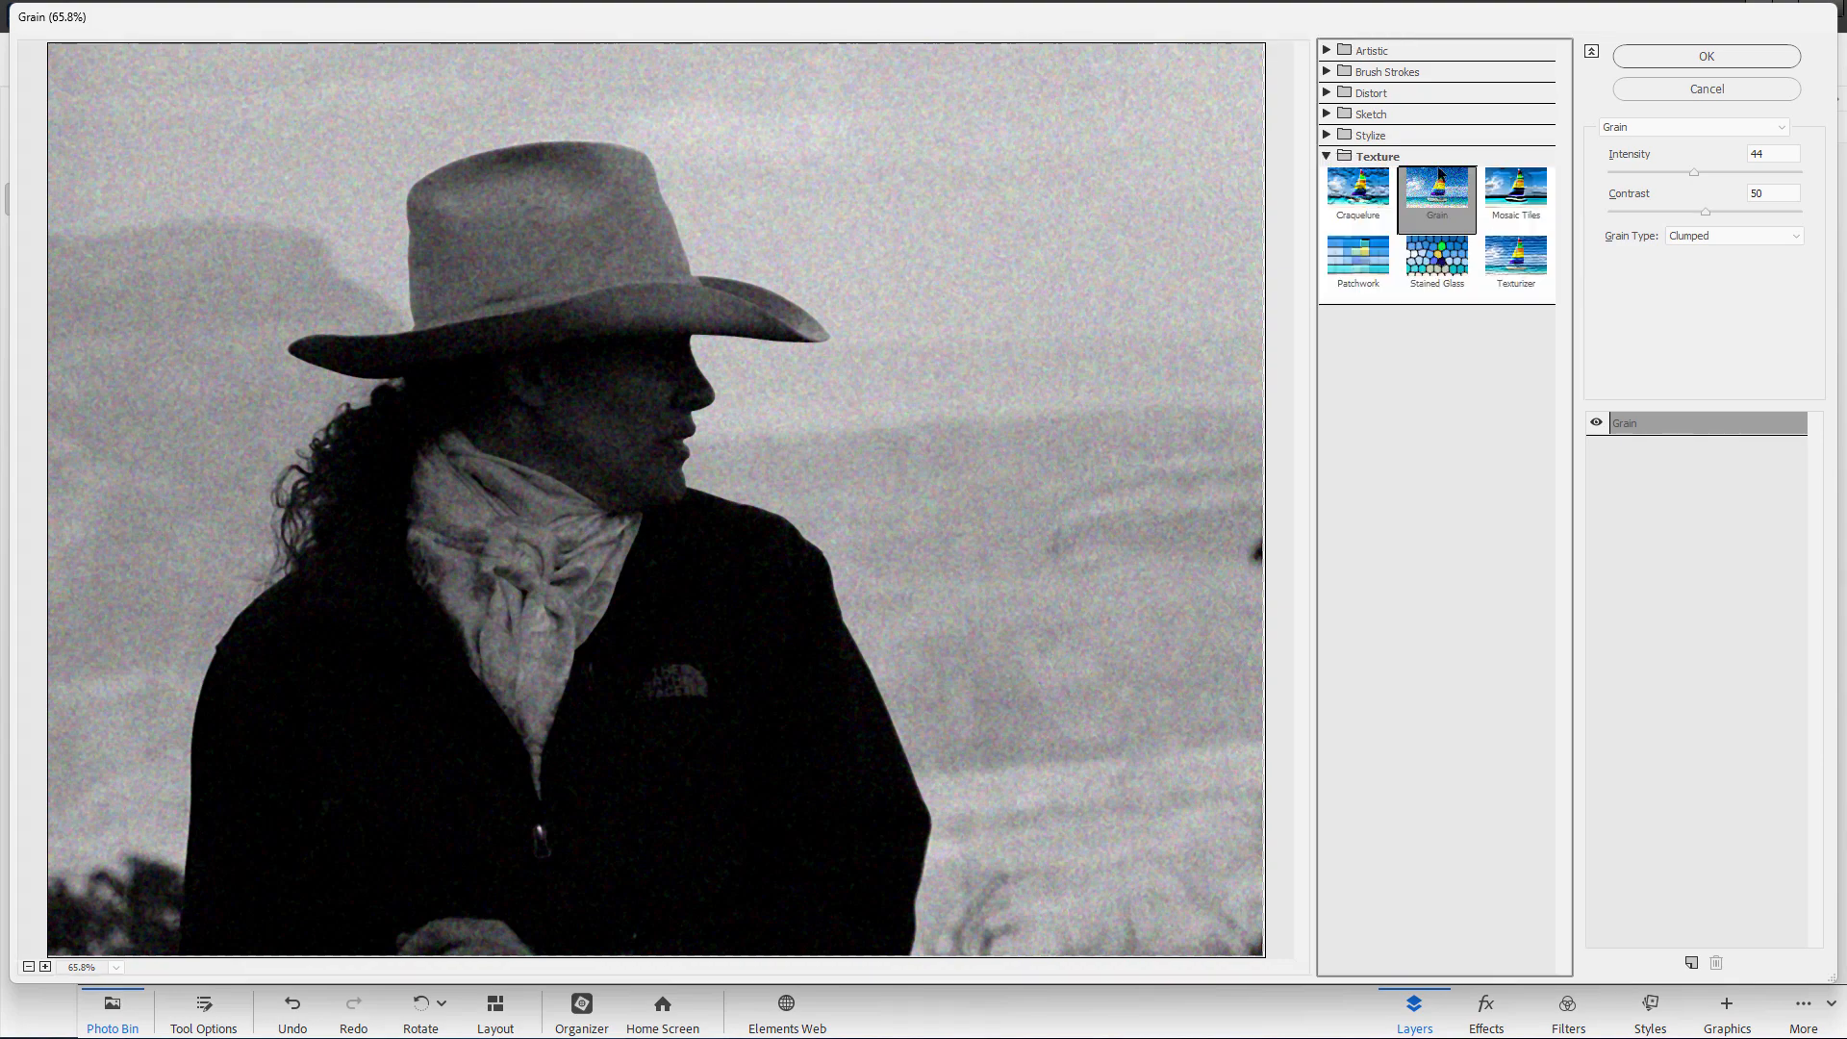
left_click(1786, 234)
left_click(1727, 256)
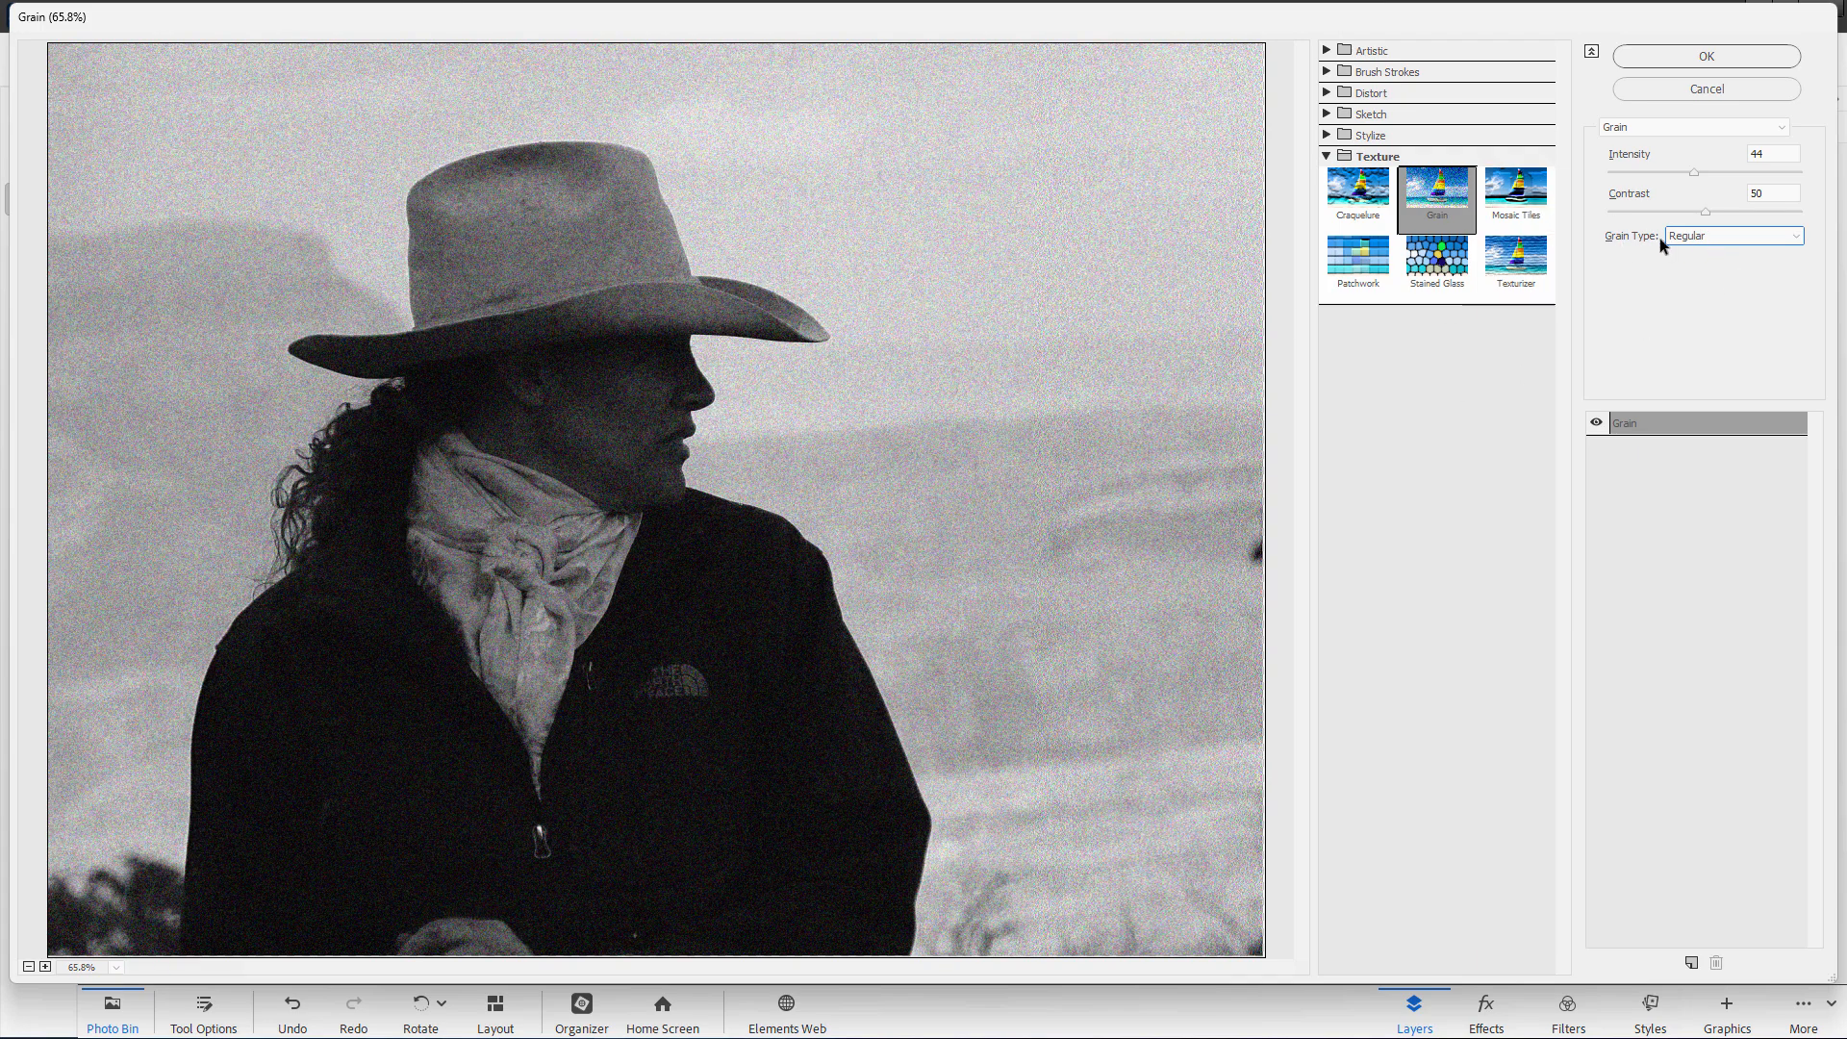
left_click(1786, 237)
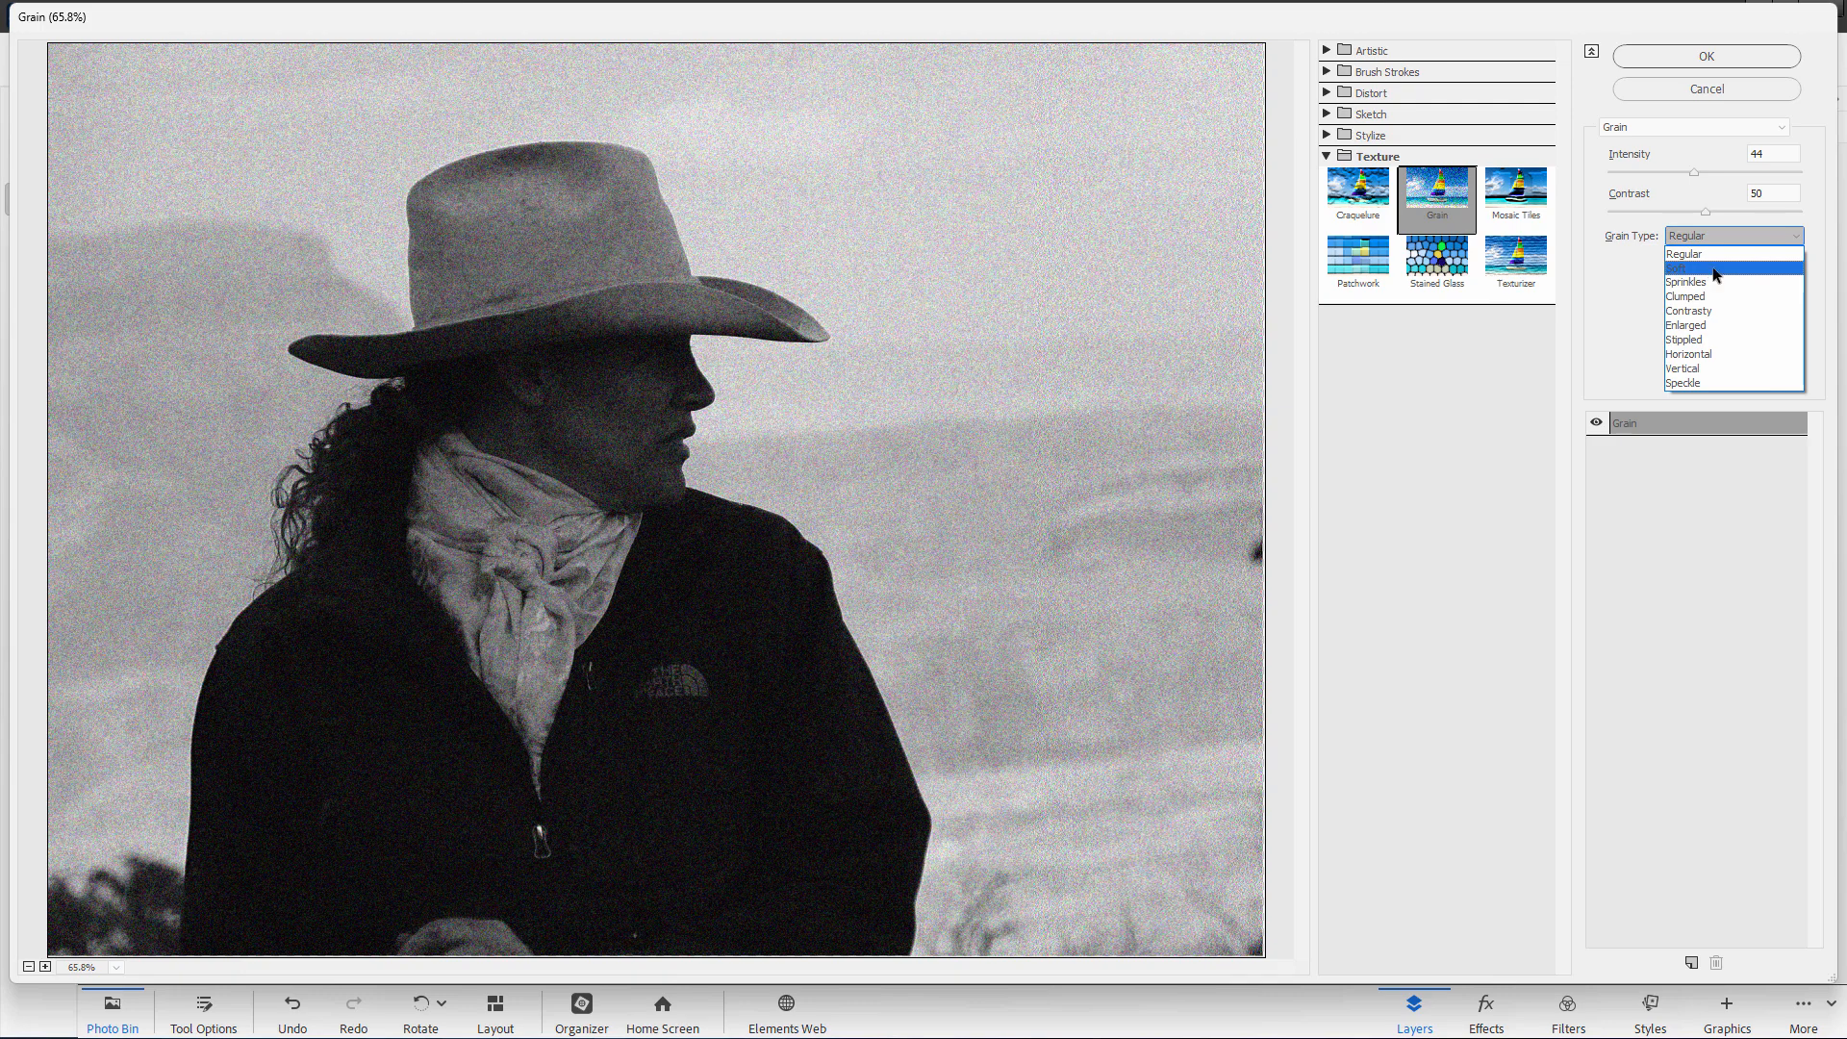
left_click(1704, 356)
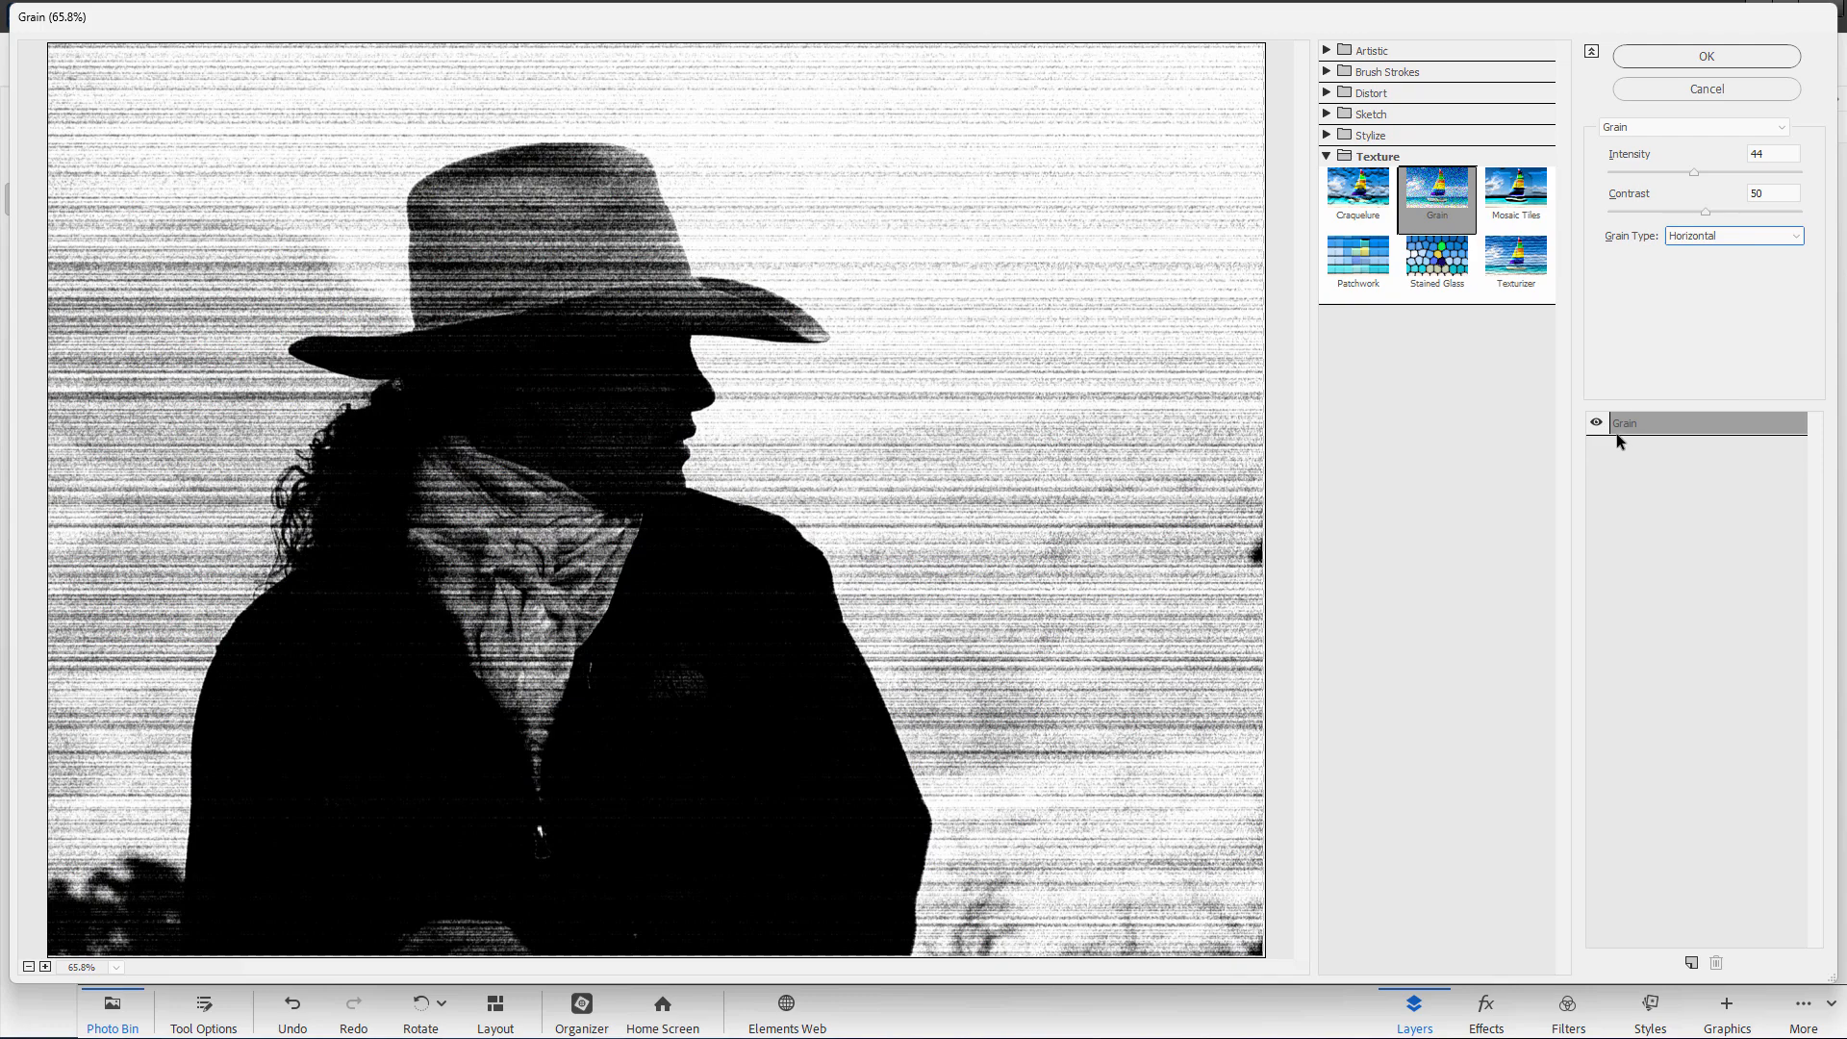
left_click(1721, 234)
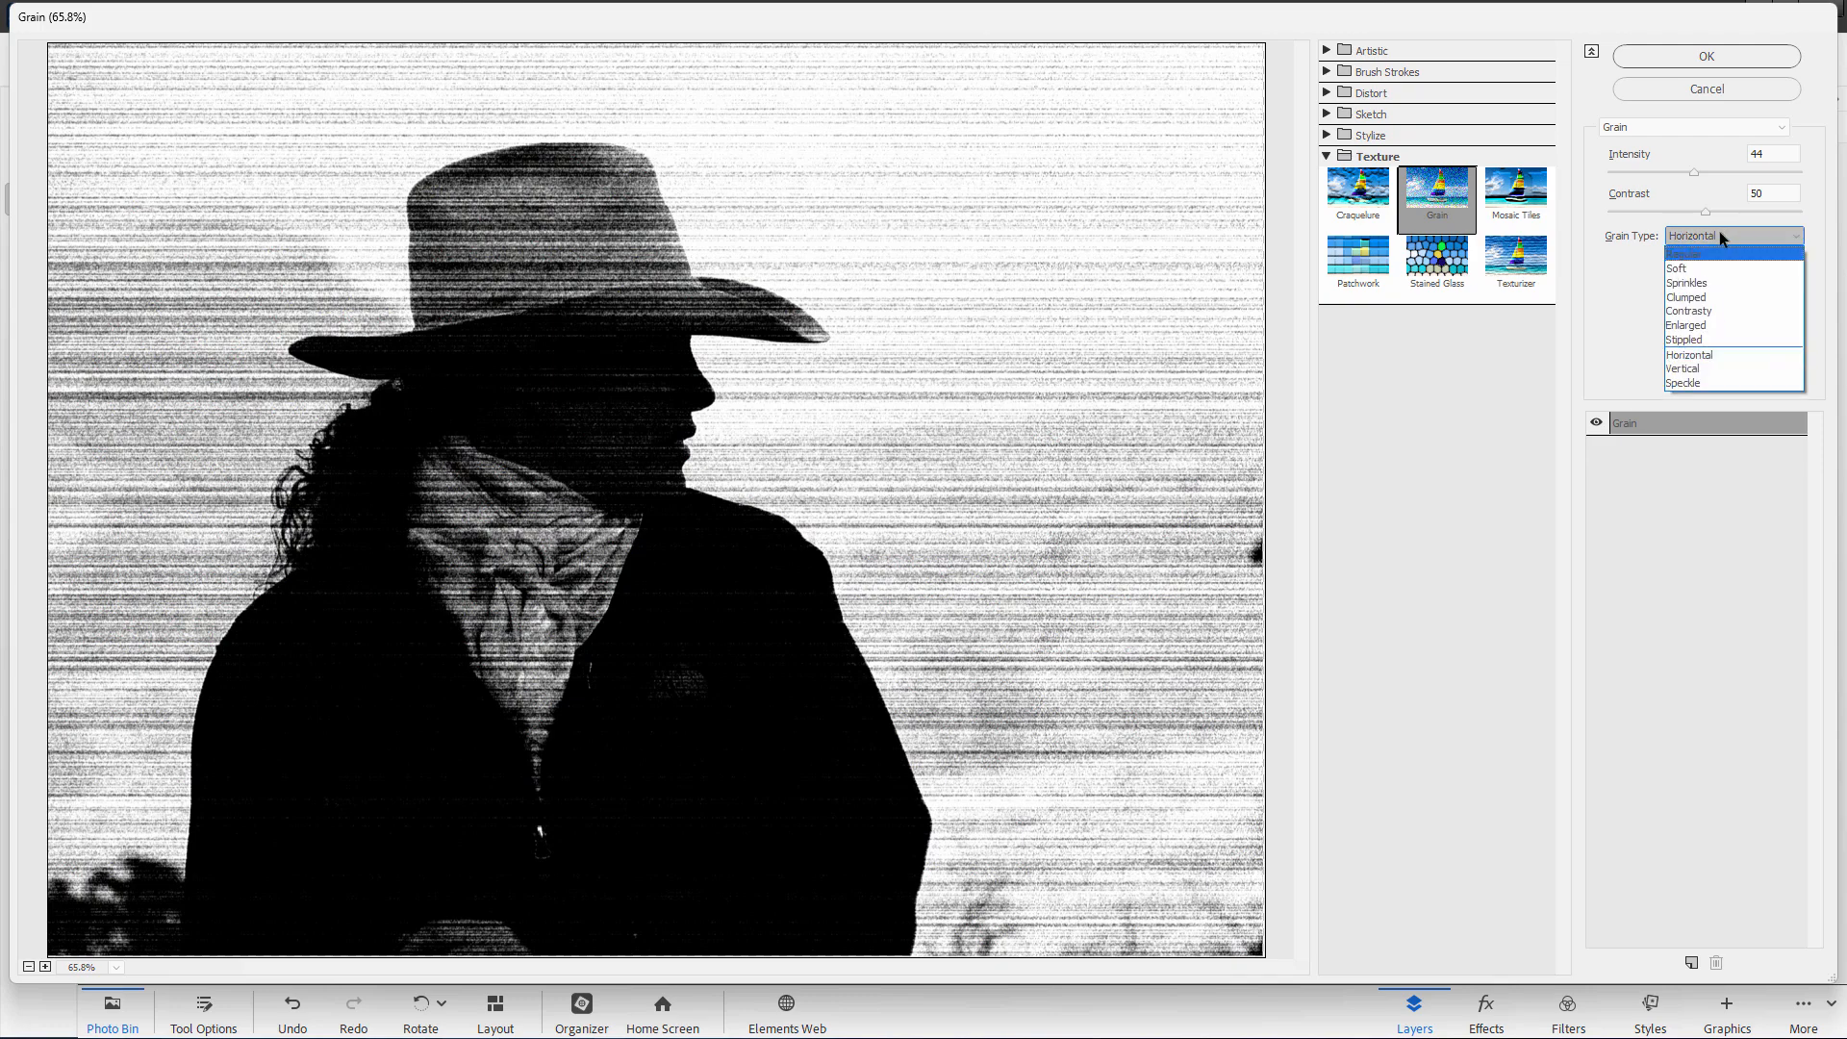
left_click(1685, 295)
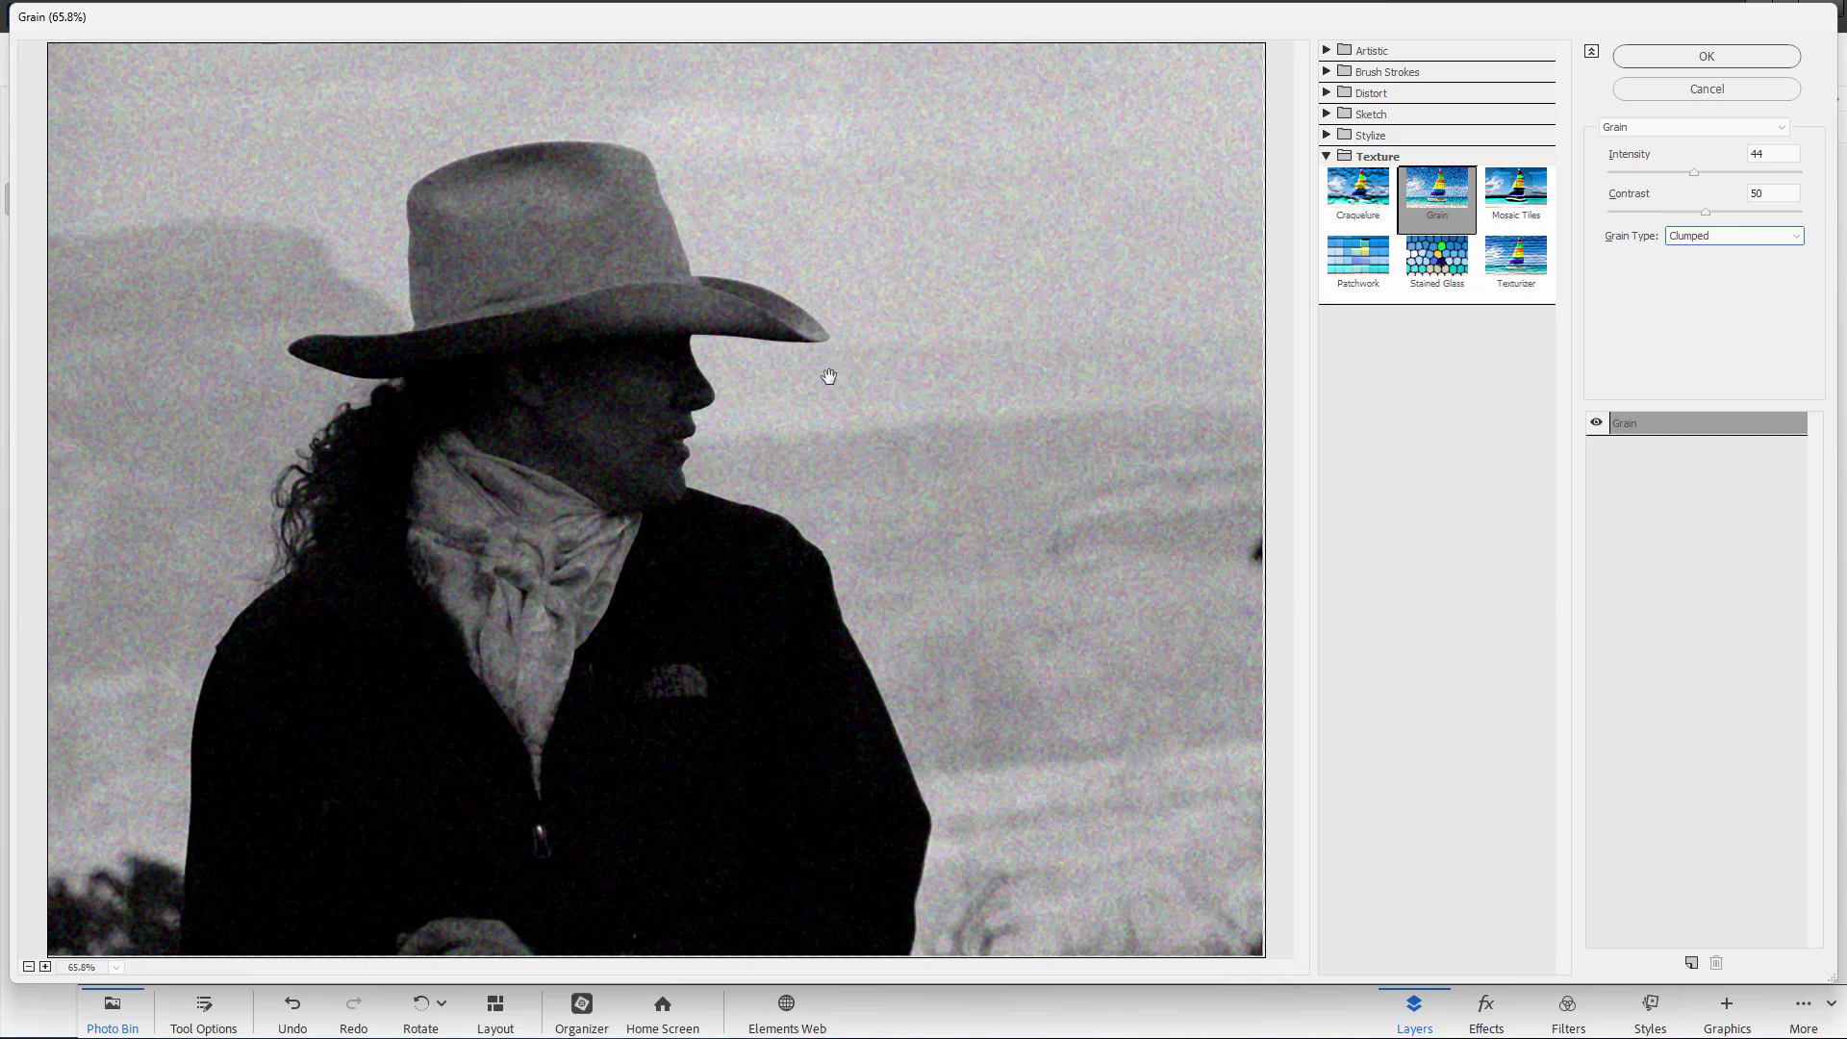
left_click(1638, 62)
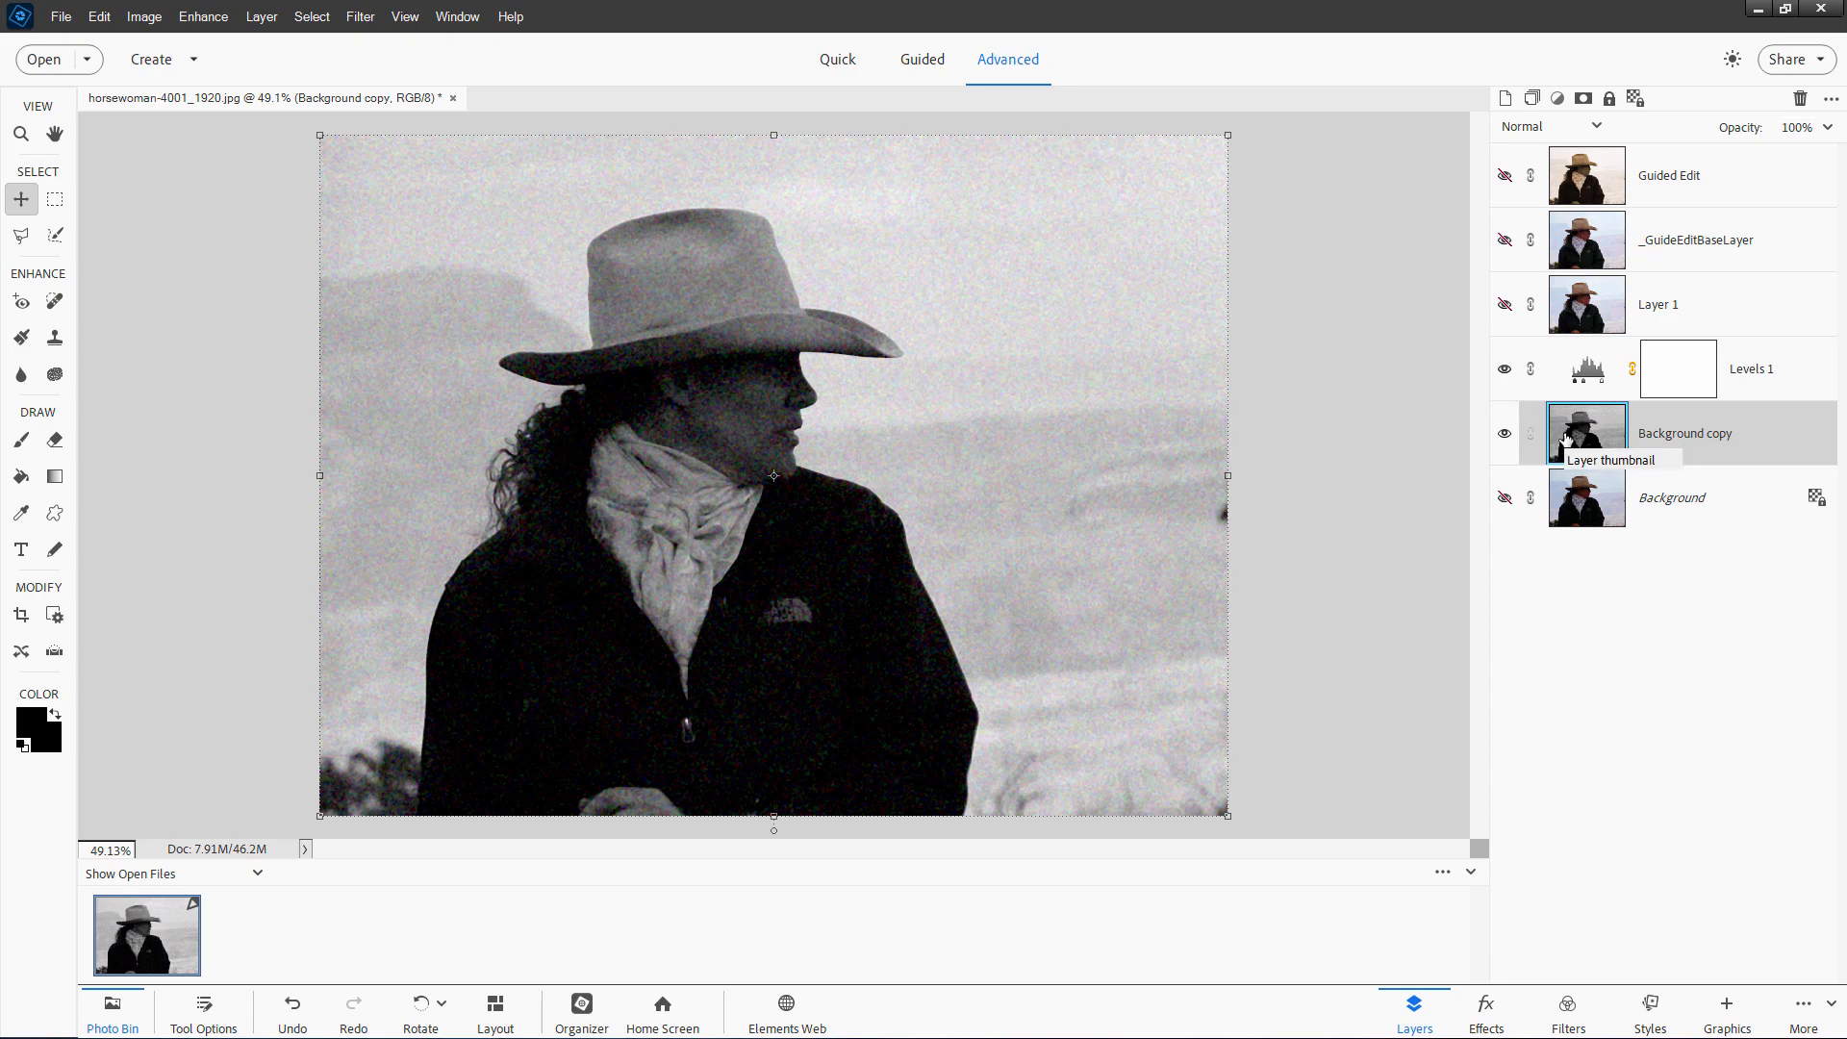
Step: Undo the grain on Background copy and duplicate it as Background copy 2 for the reapplied filter
key("ctrl+z")
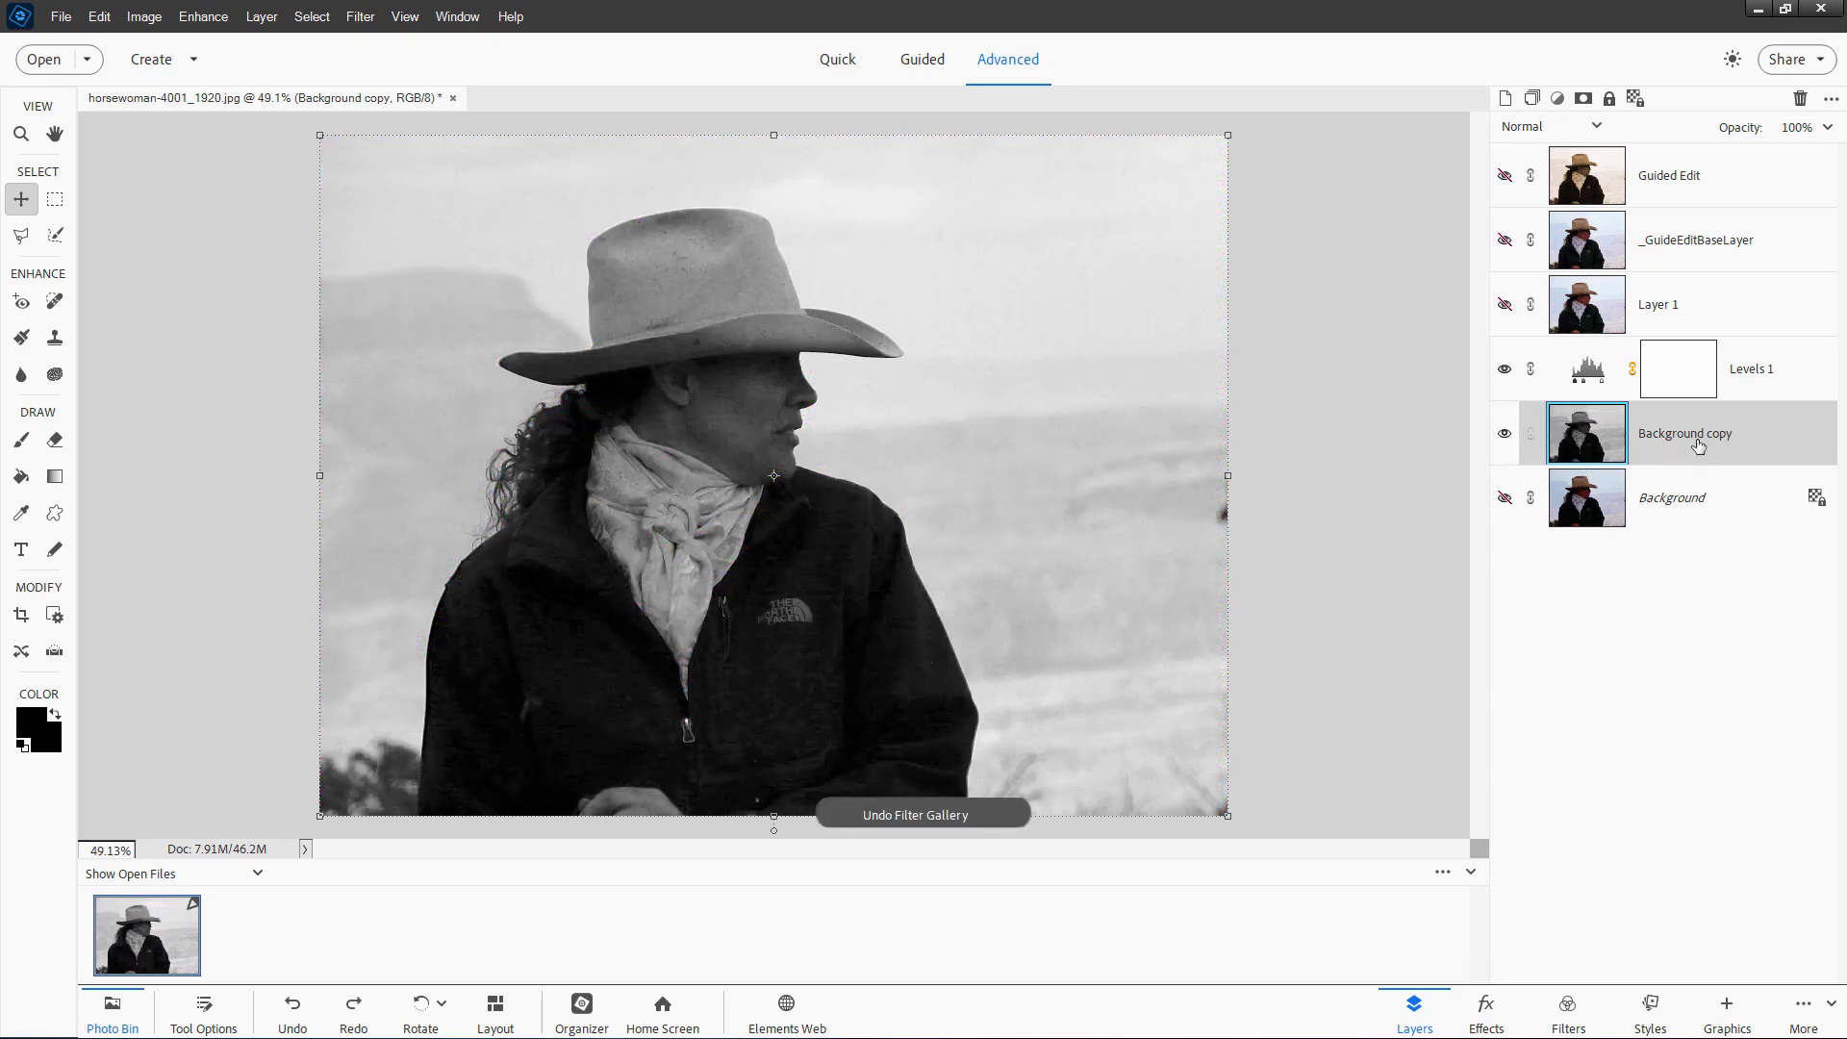
right_click(1681, 442)
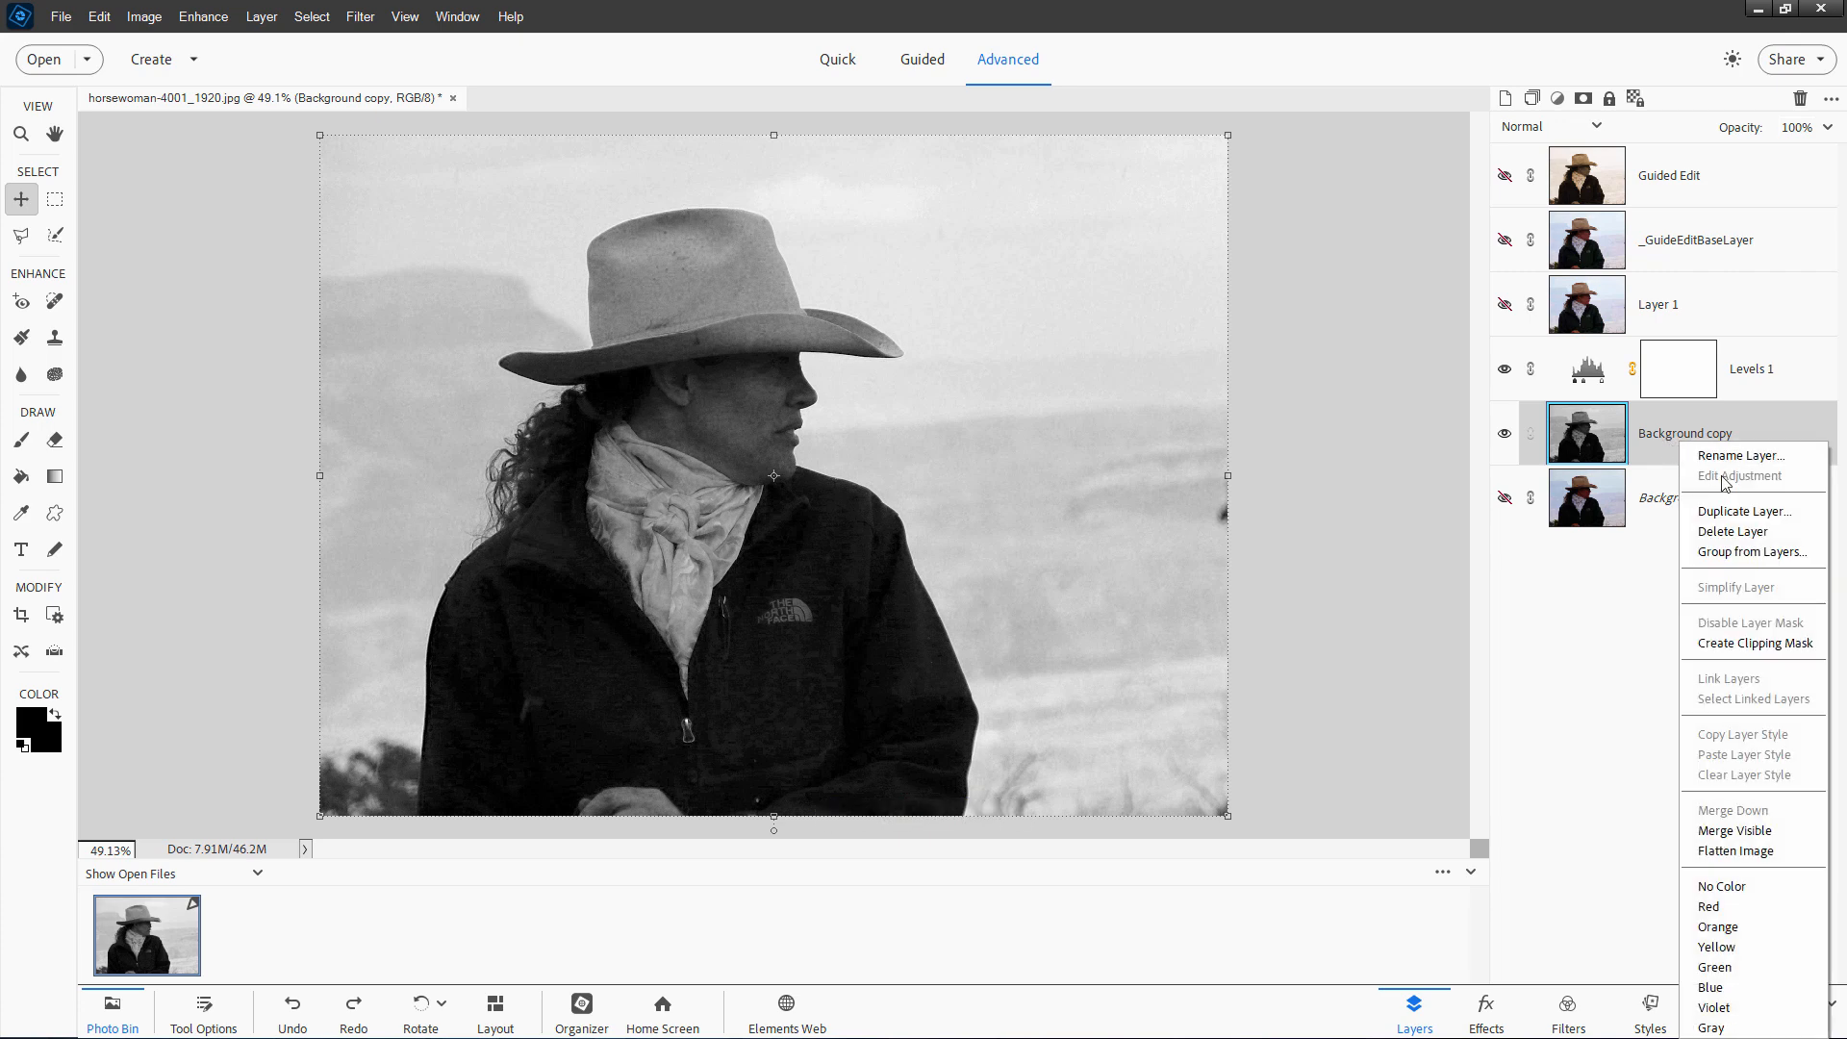
left_click(1740, 511)
left_click(1098, 311)
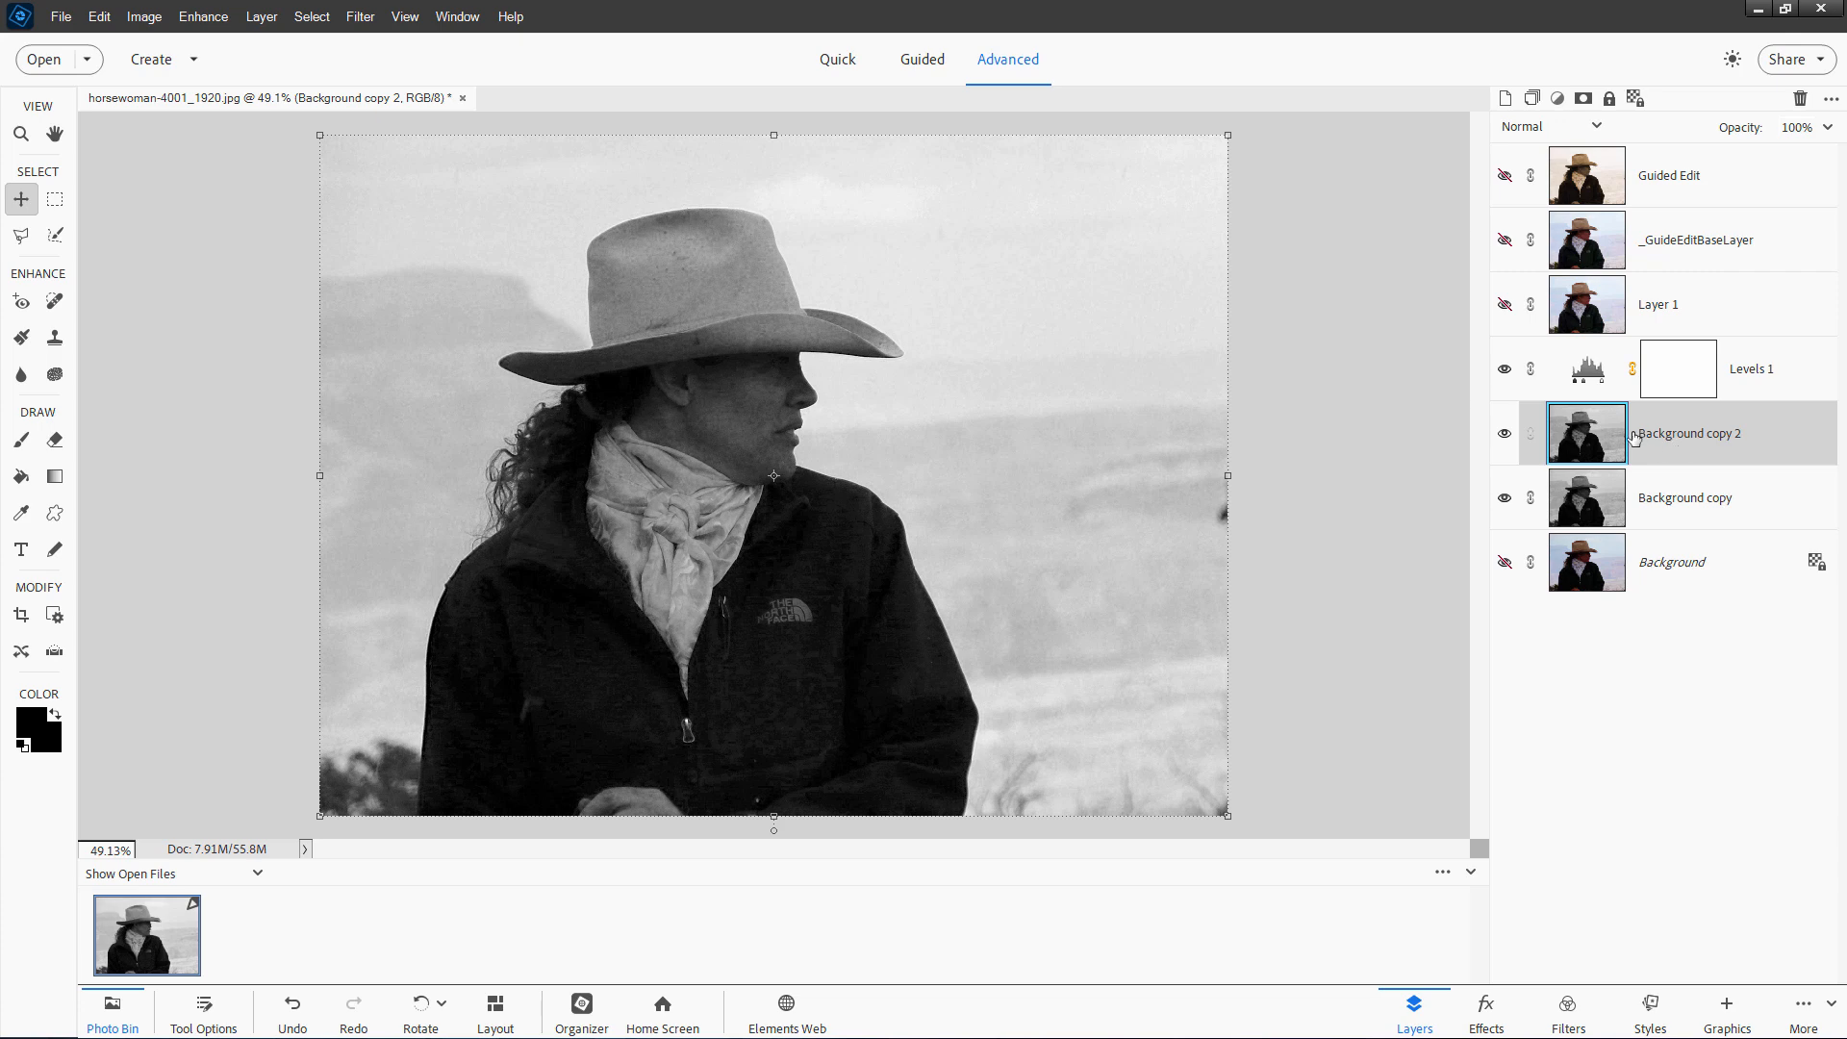
left_click(362, 17)
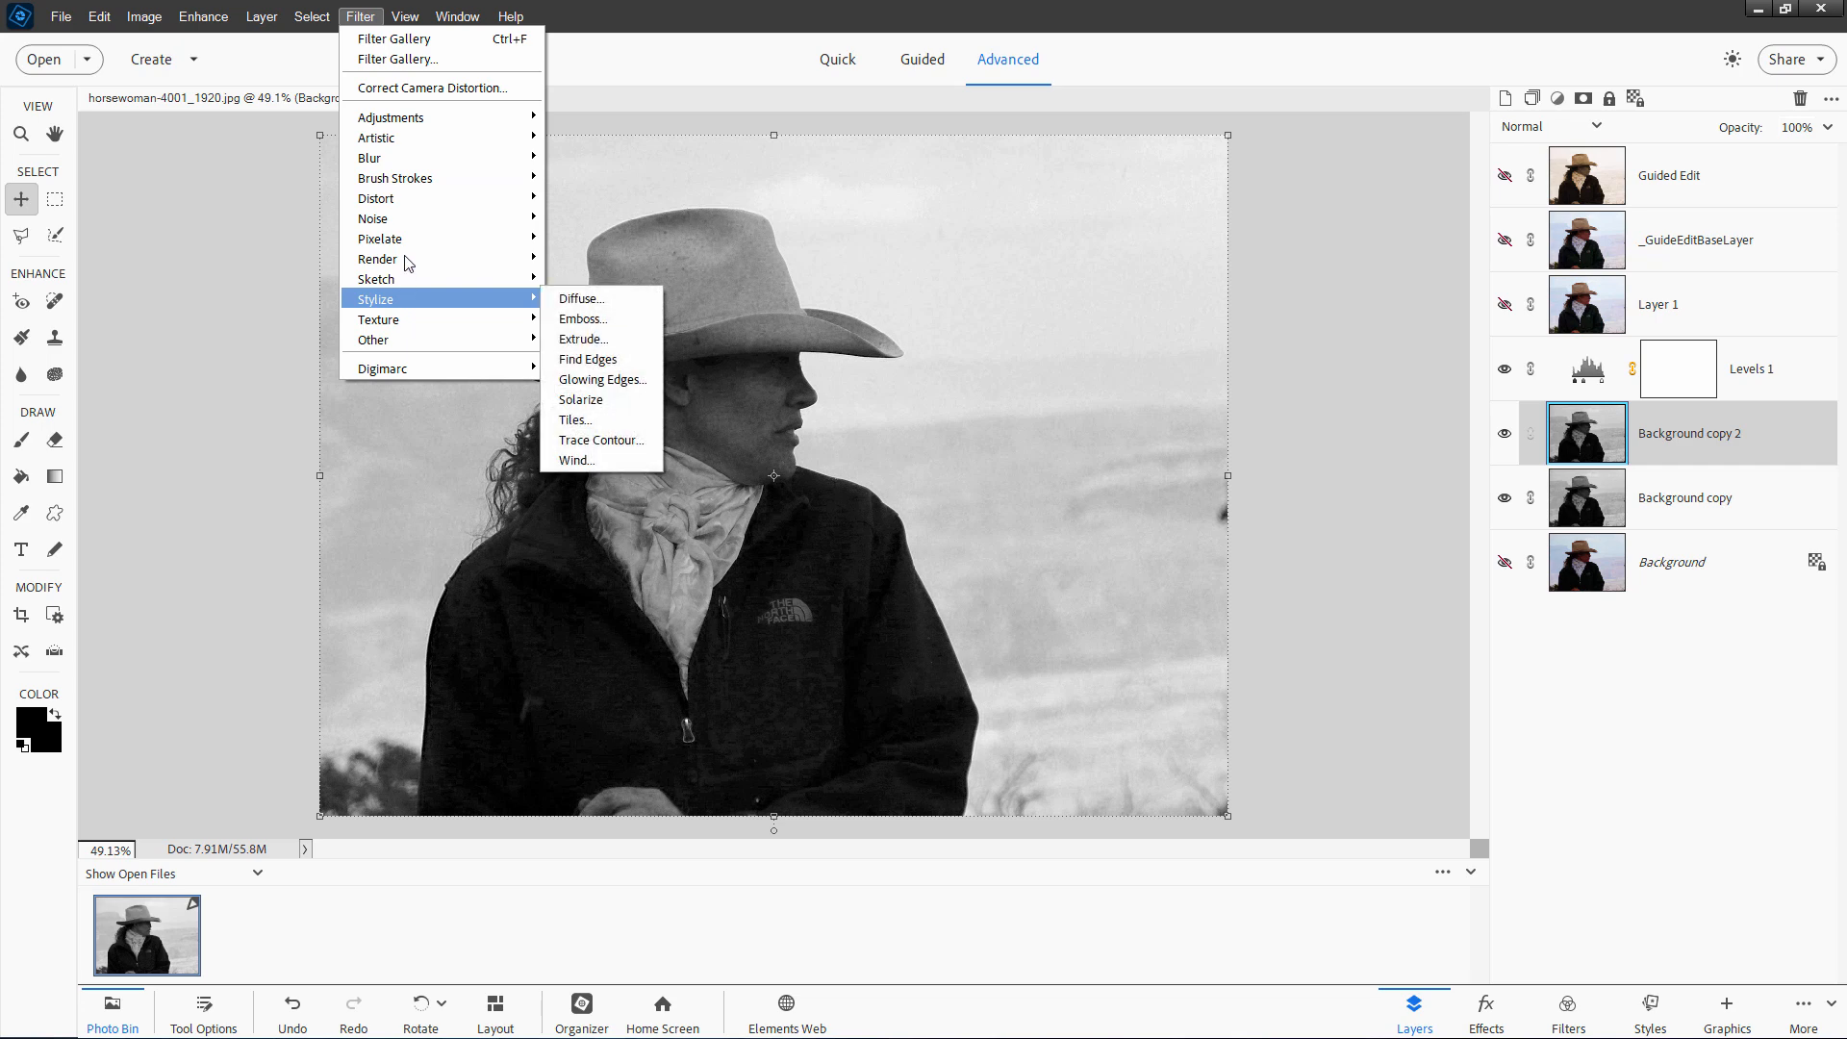
Step: Reapply the grain filter to Background copy 2 and lower its opacity to 58%
left_click(418, 38)
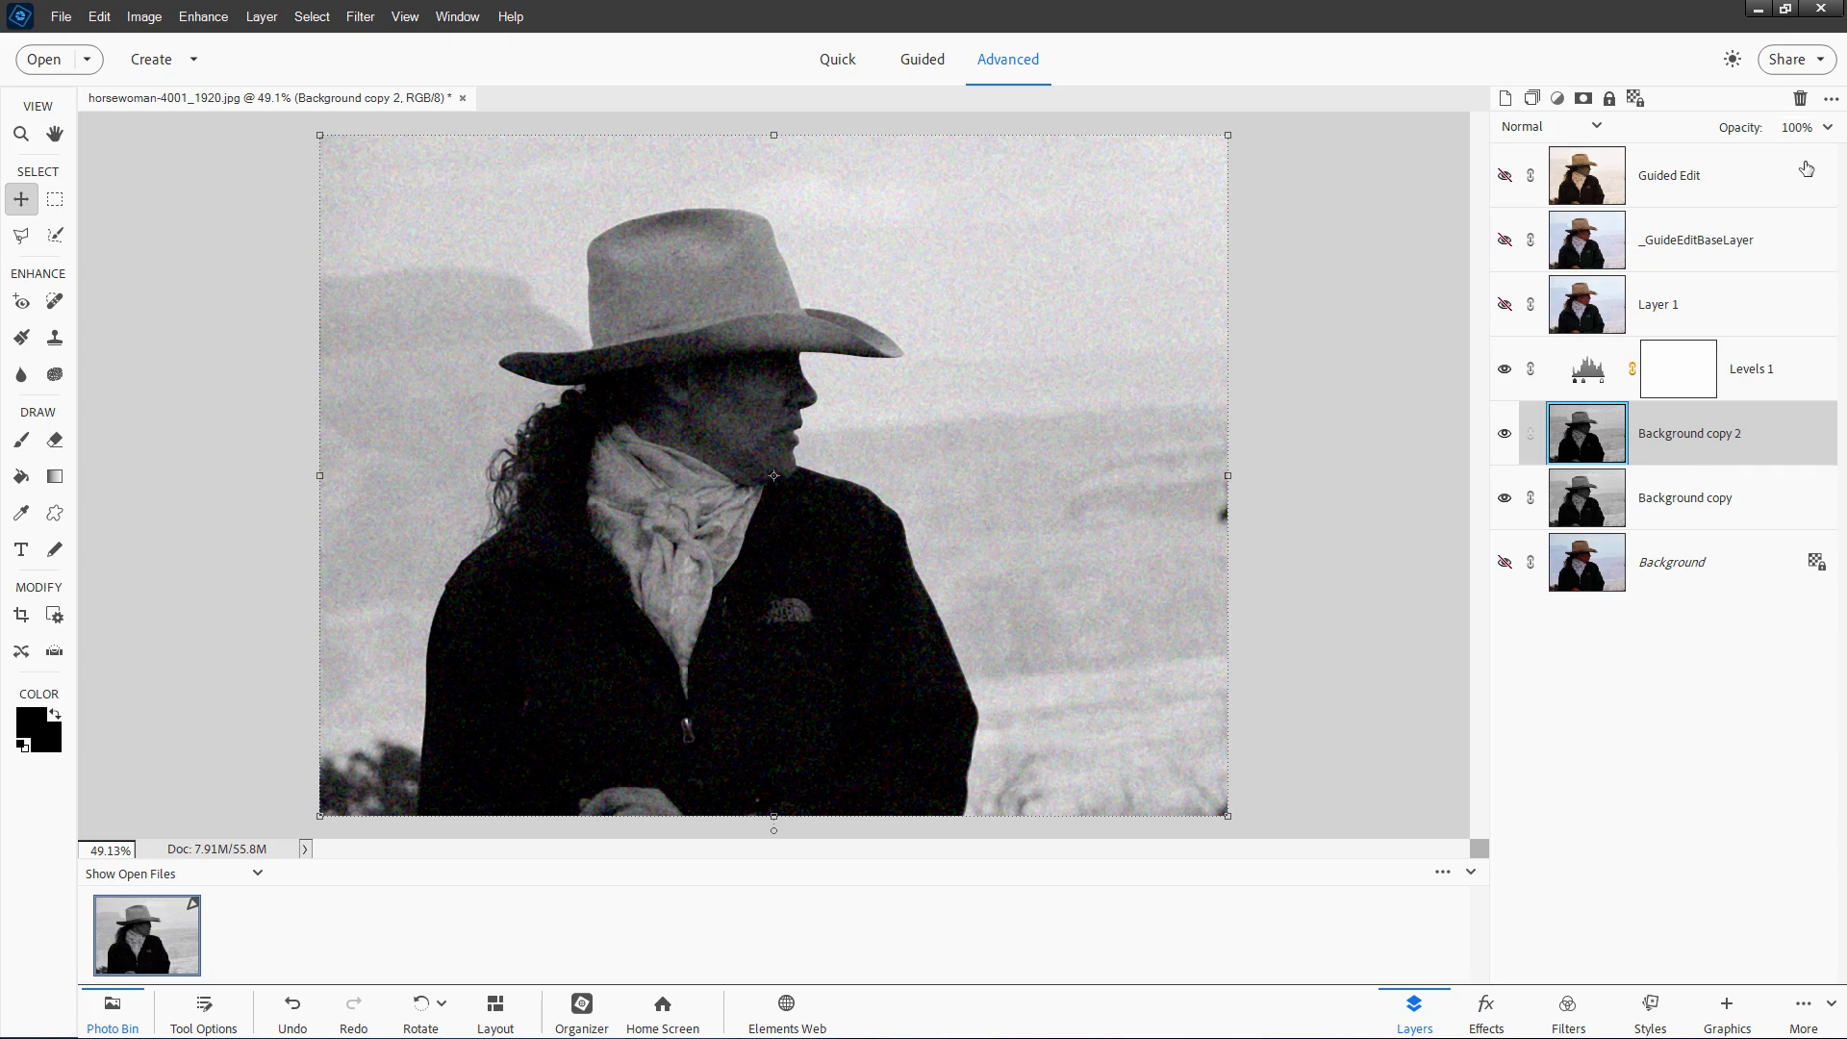
left_click(1824, 128)
left_click_drag(1831, 151, 1790, 154)
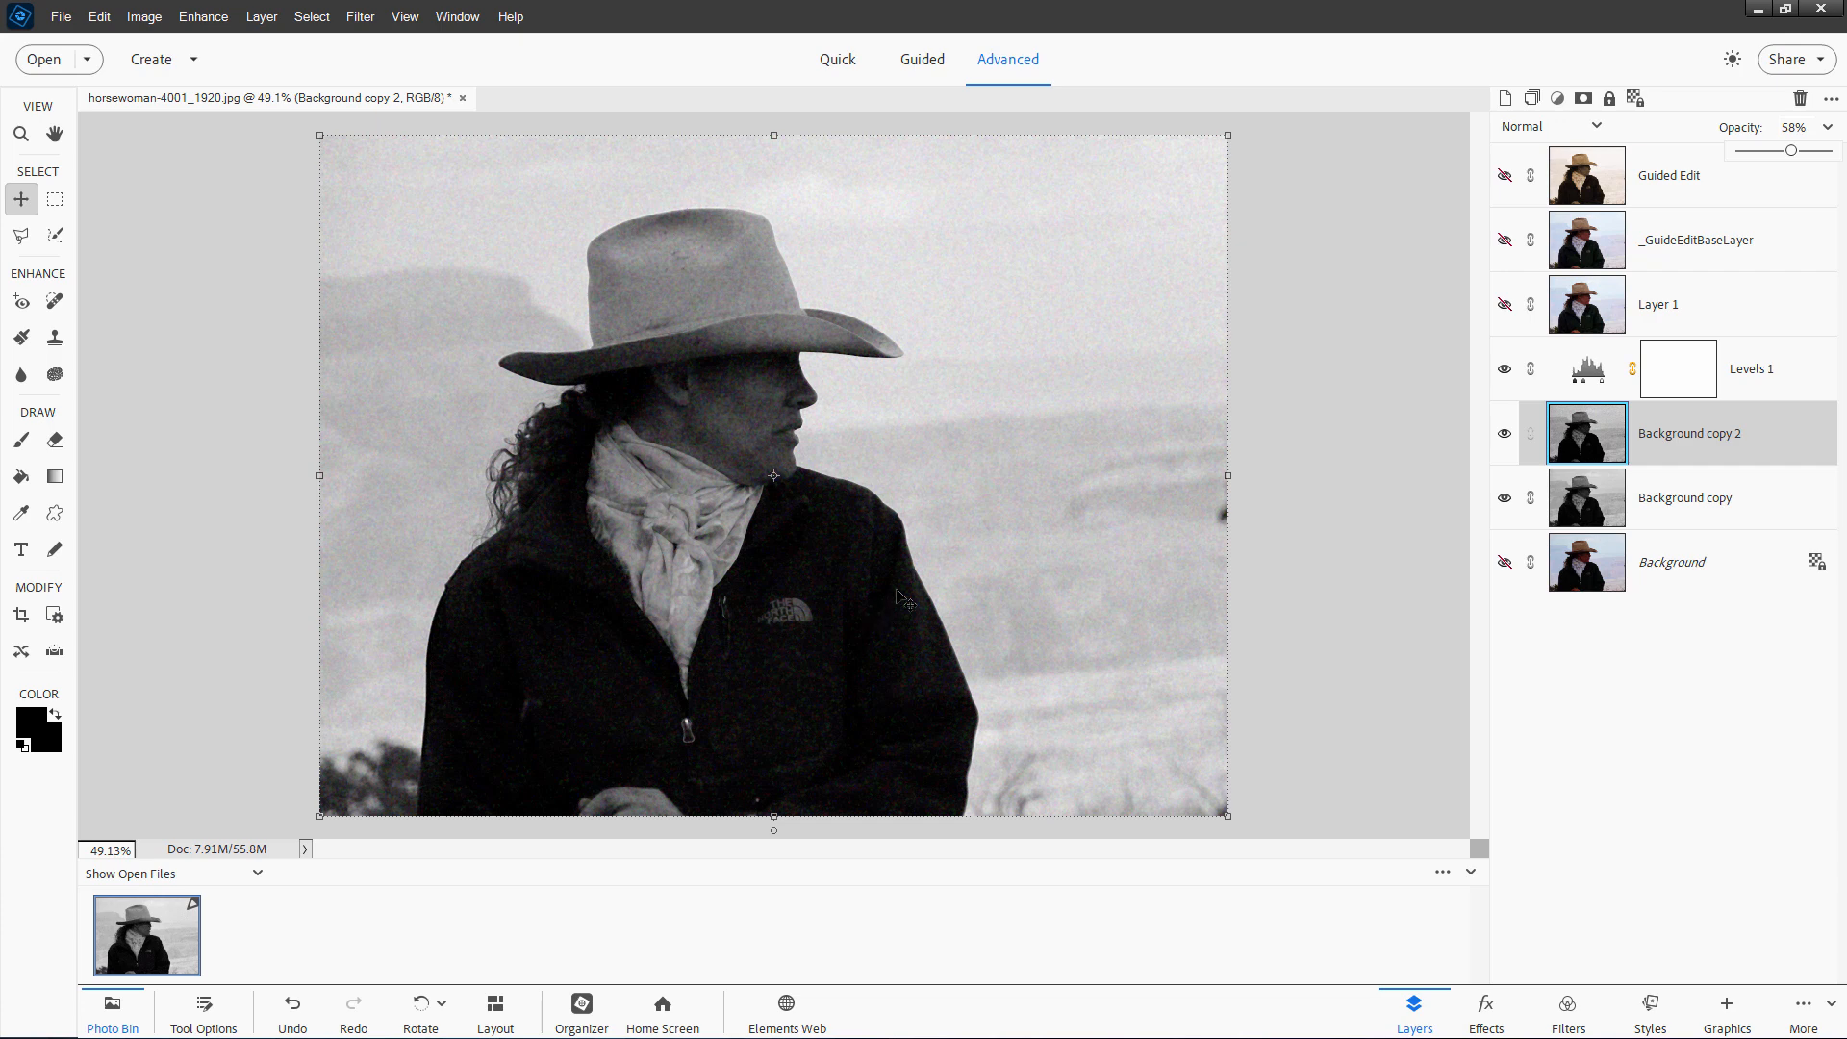
Step: Brighten the midtones in the Levels 1 adjustment, then return to Background copy 2
left_click(1592, 373)
double_click(1587, 374)
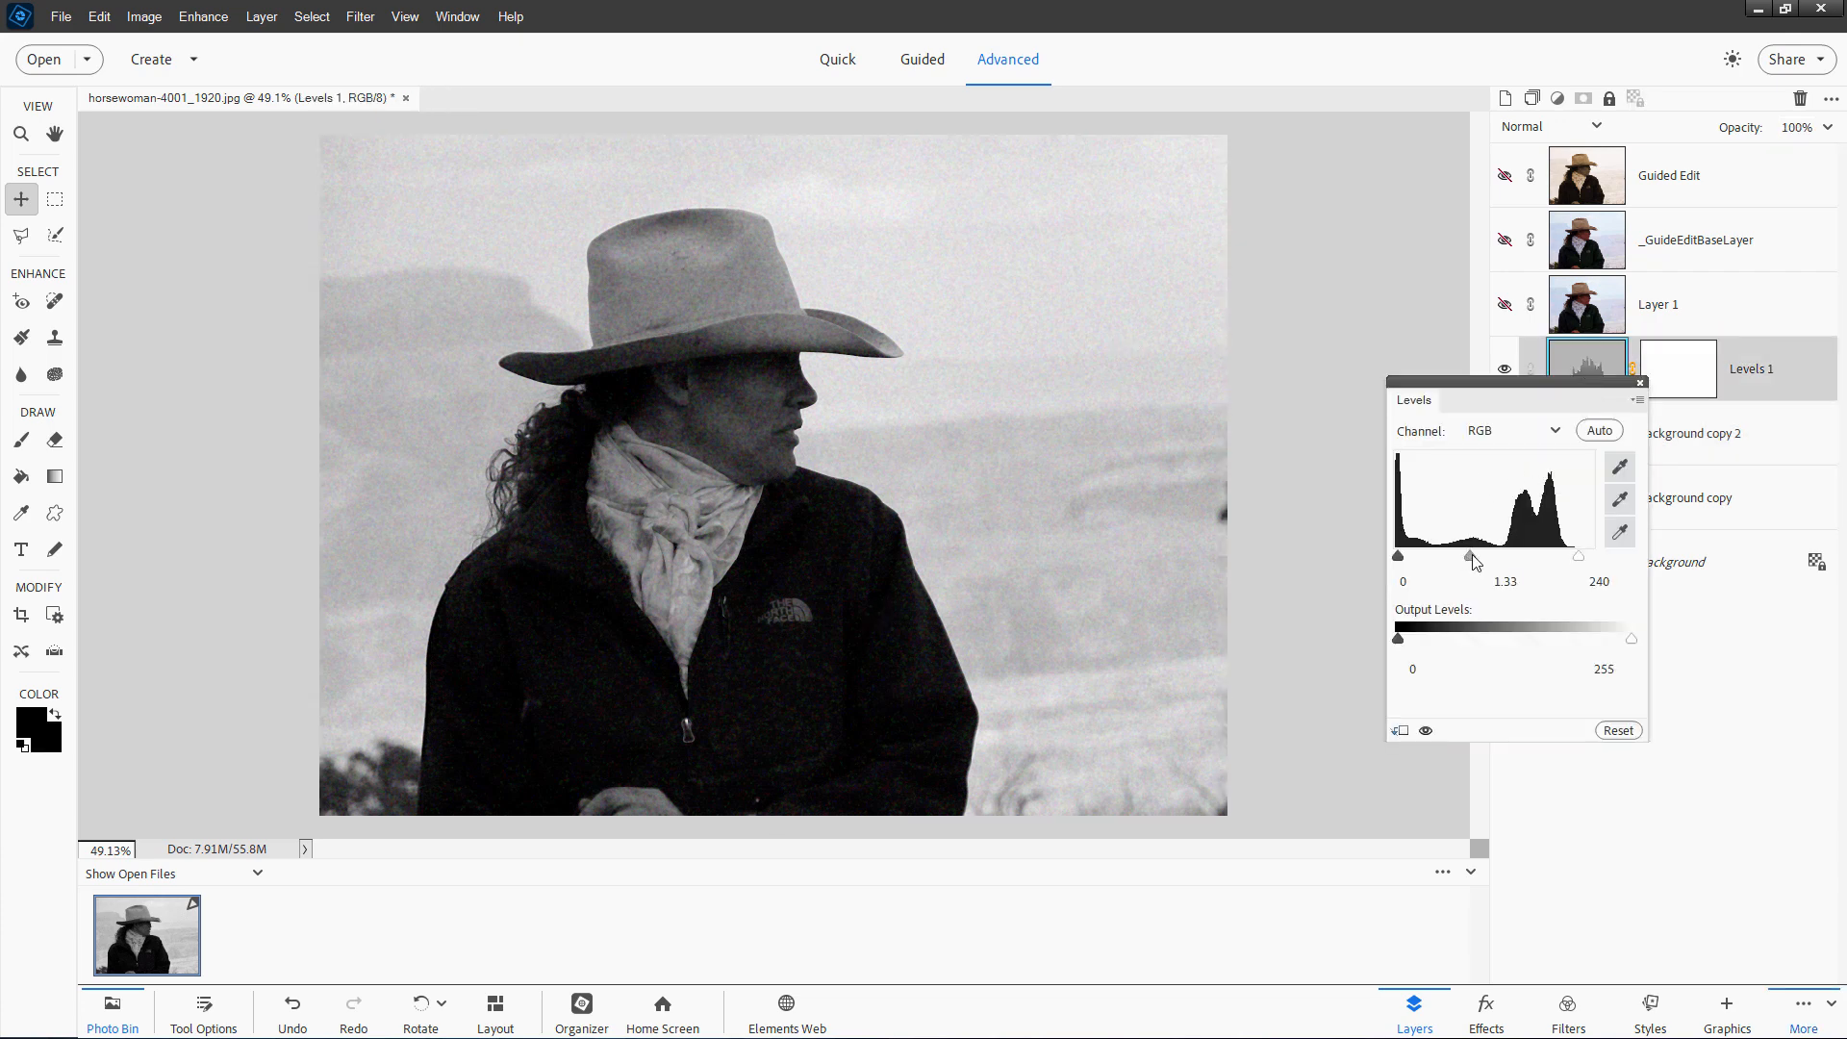
left_click_drag(1472, 558, 1459, 561)
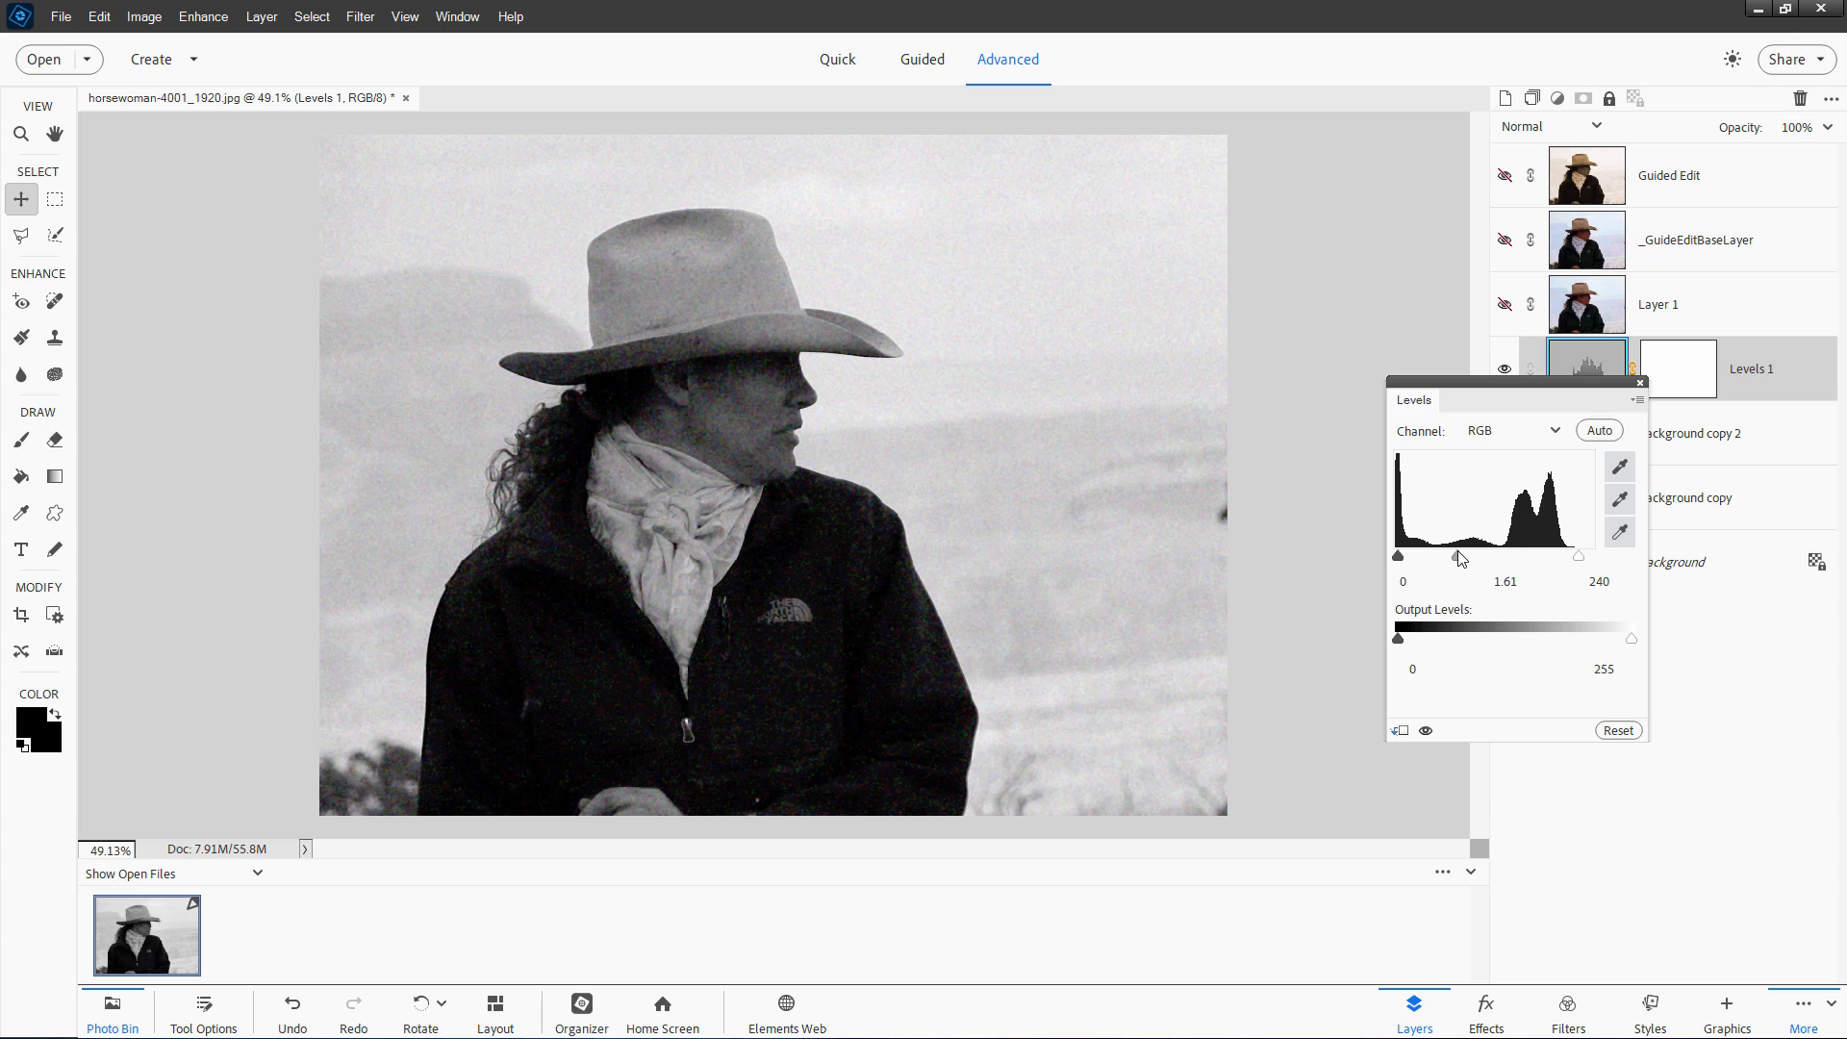
left_click(1363, 423)
left_click(1602, 441)
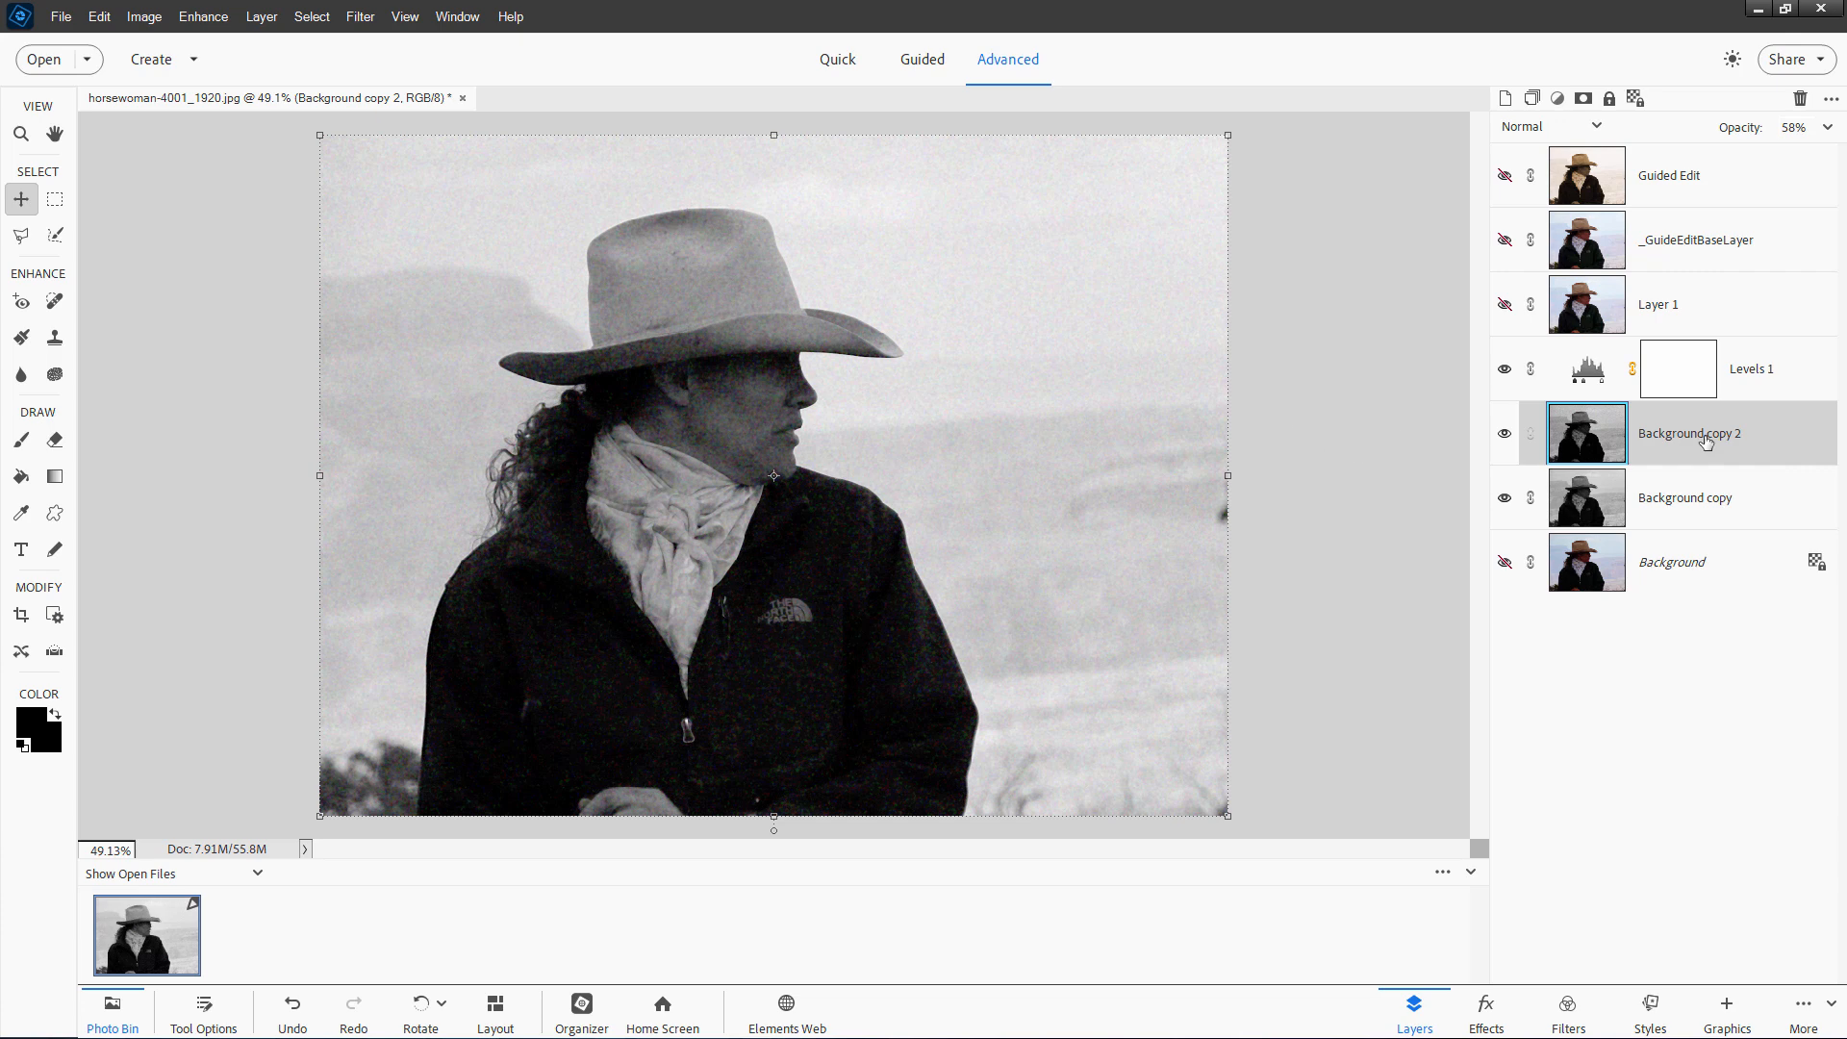
Step: Add a new Hue/Saturation adjustment layer above Levels 1
left_click(1790, 371)
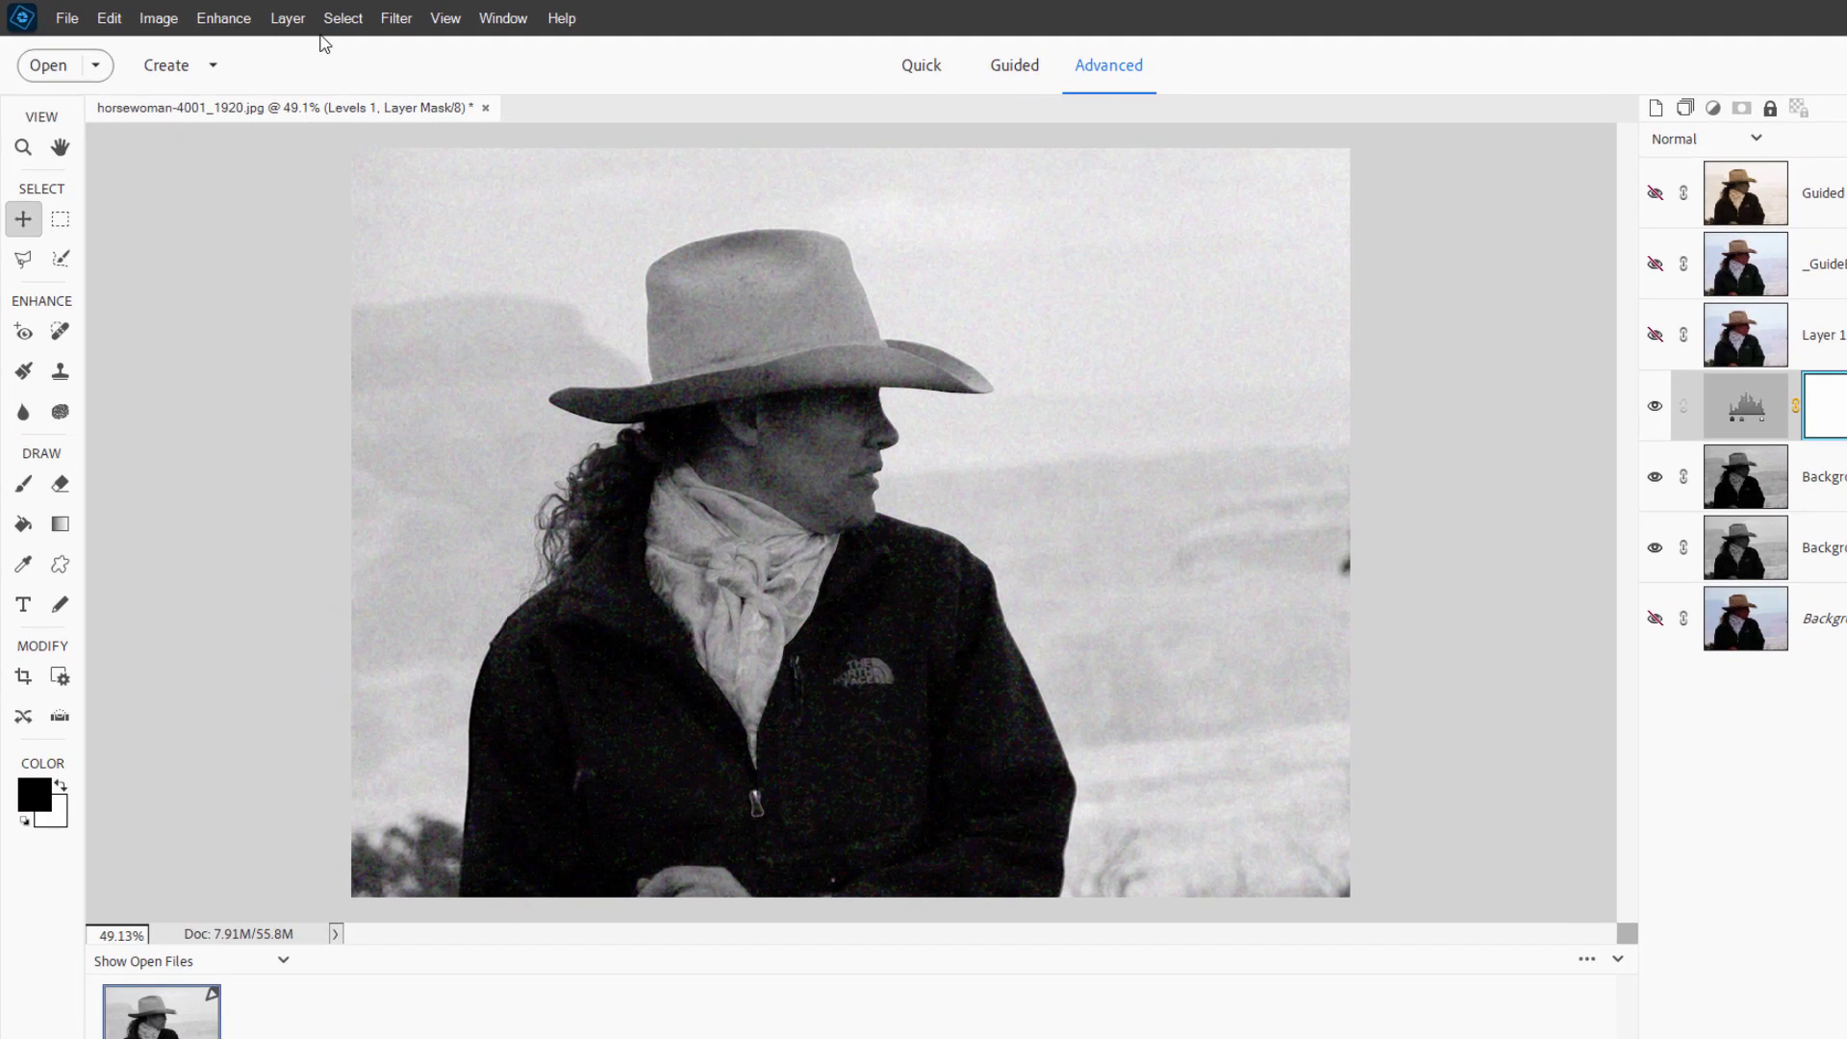
left_click(261, 16)
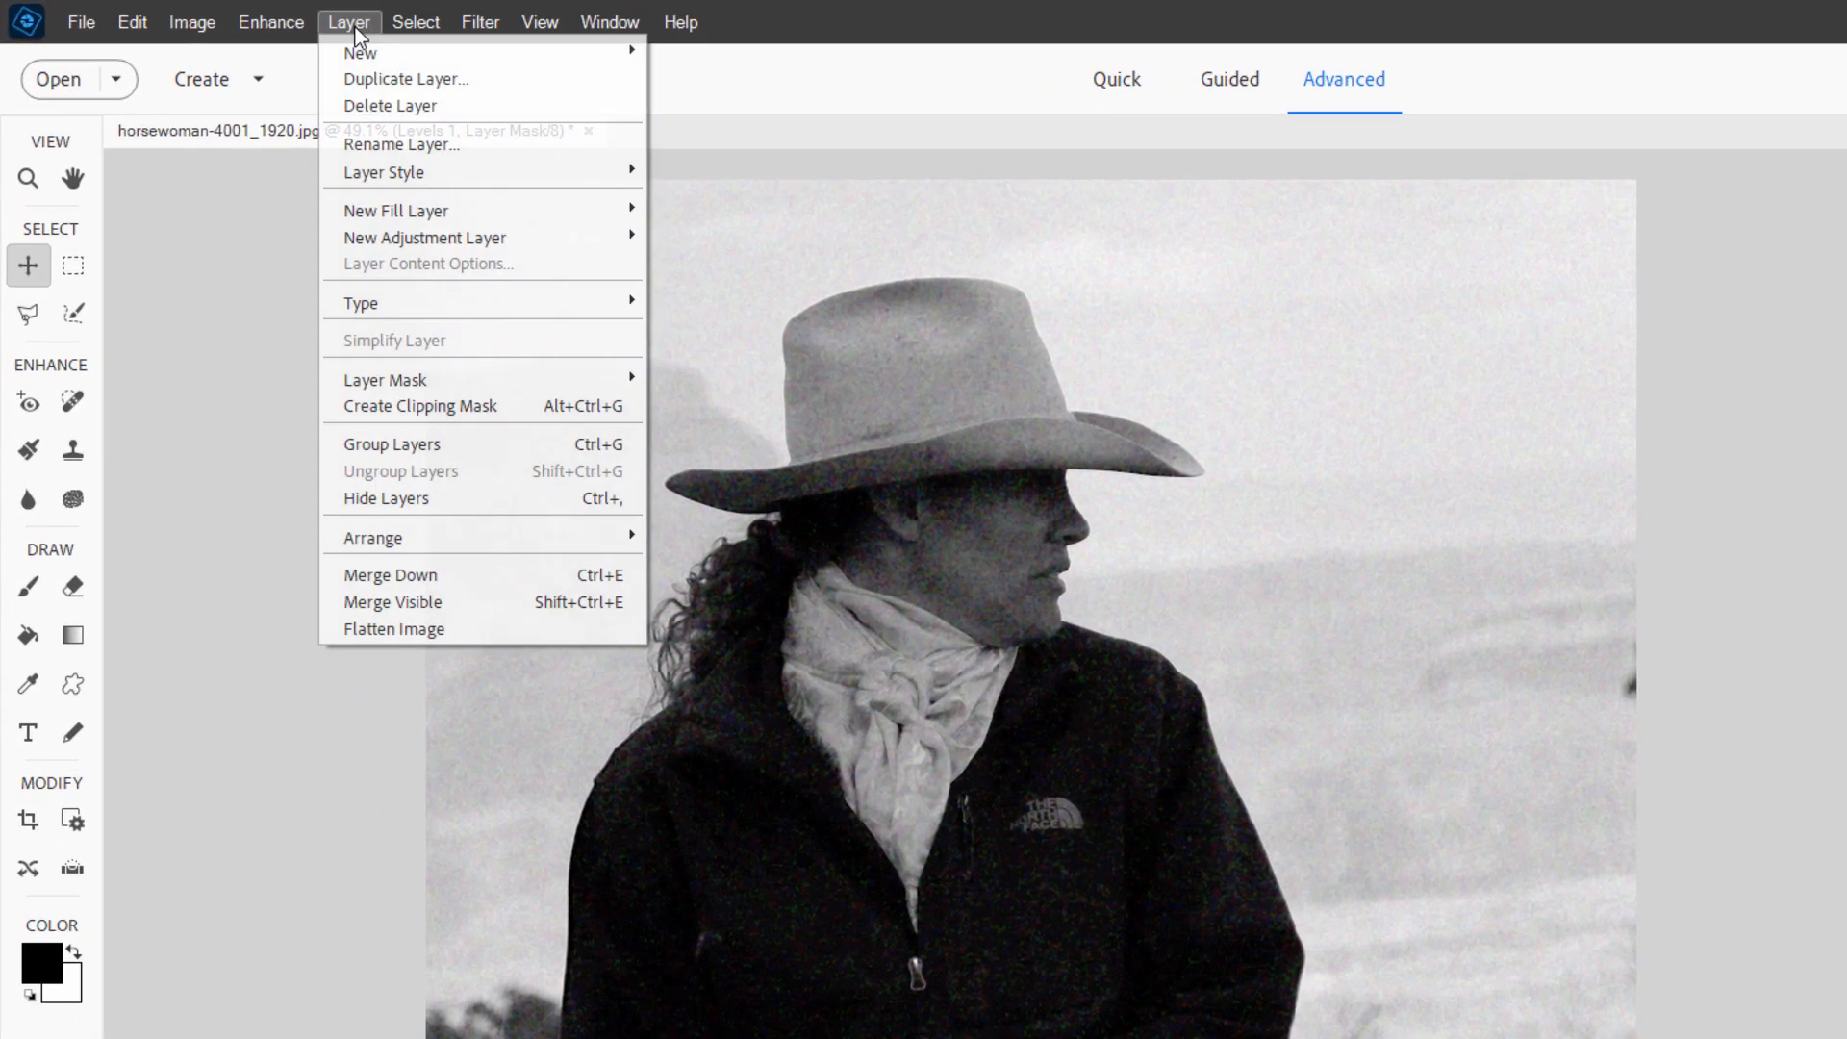
mouse_move(478, 267)
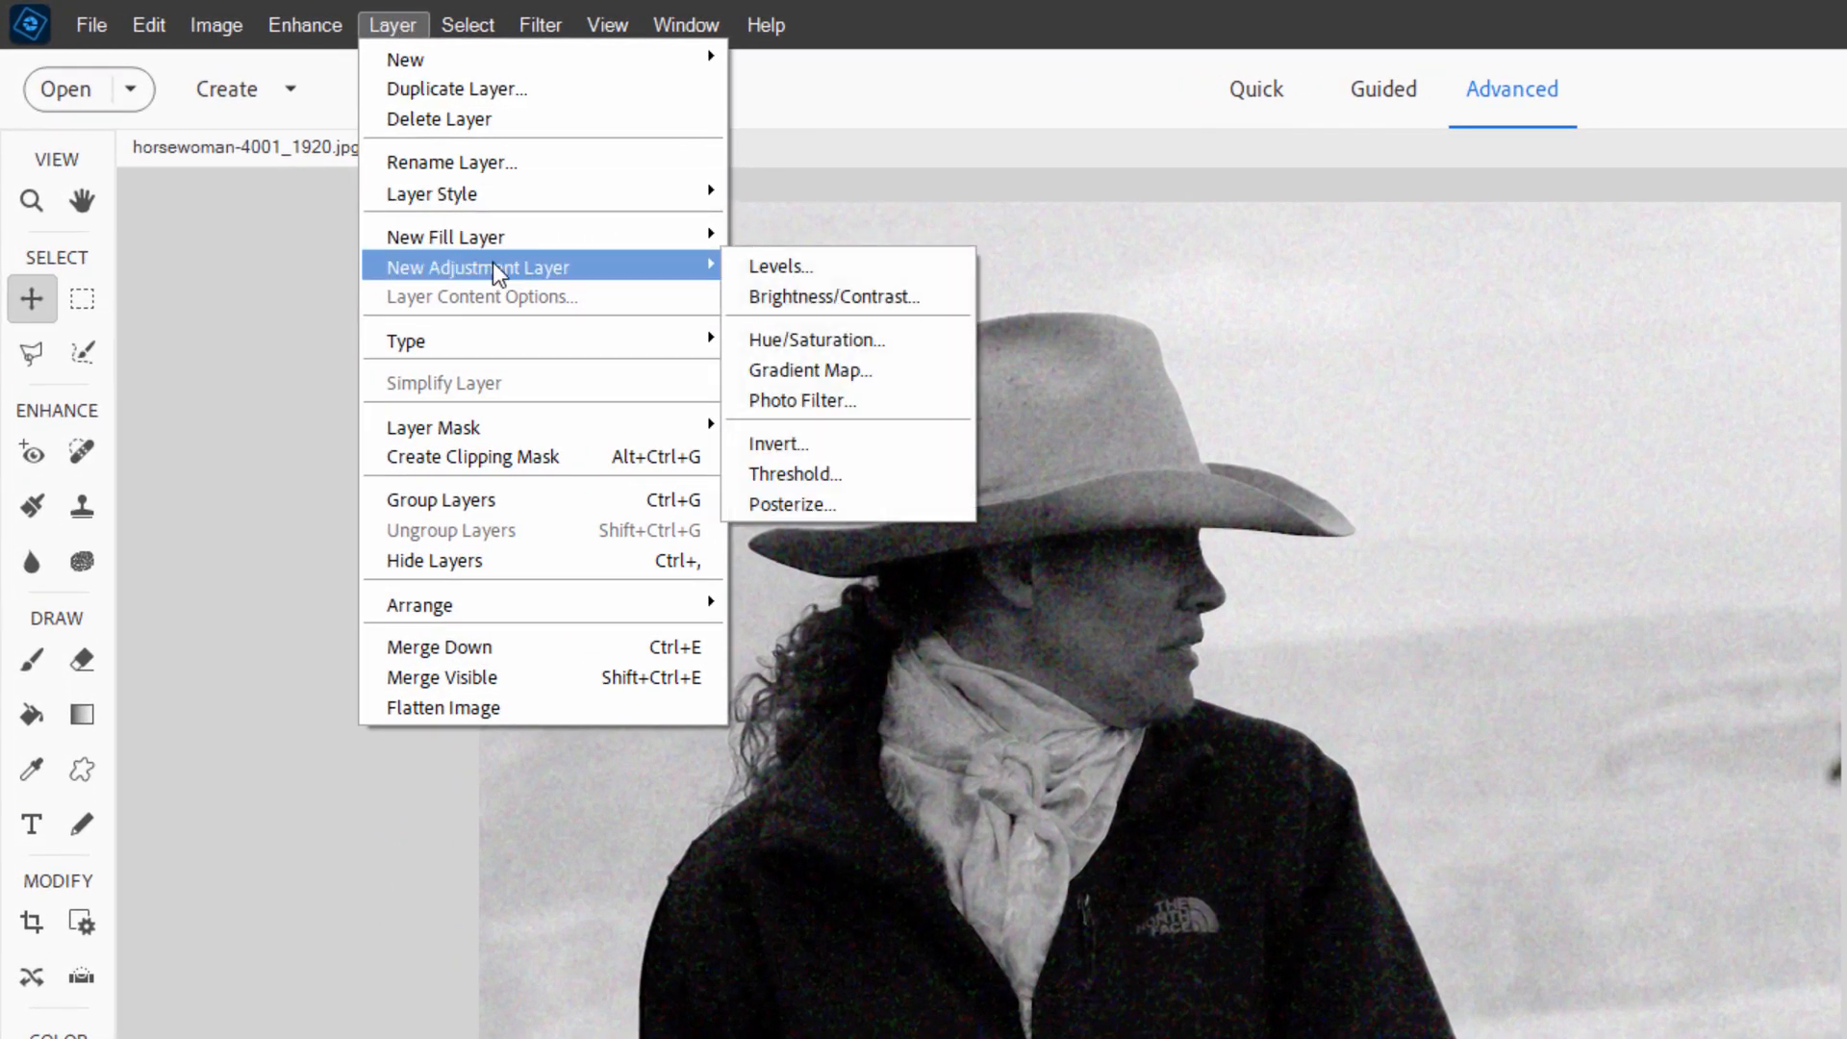
left_click(818, 339)
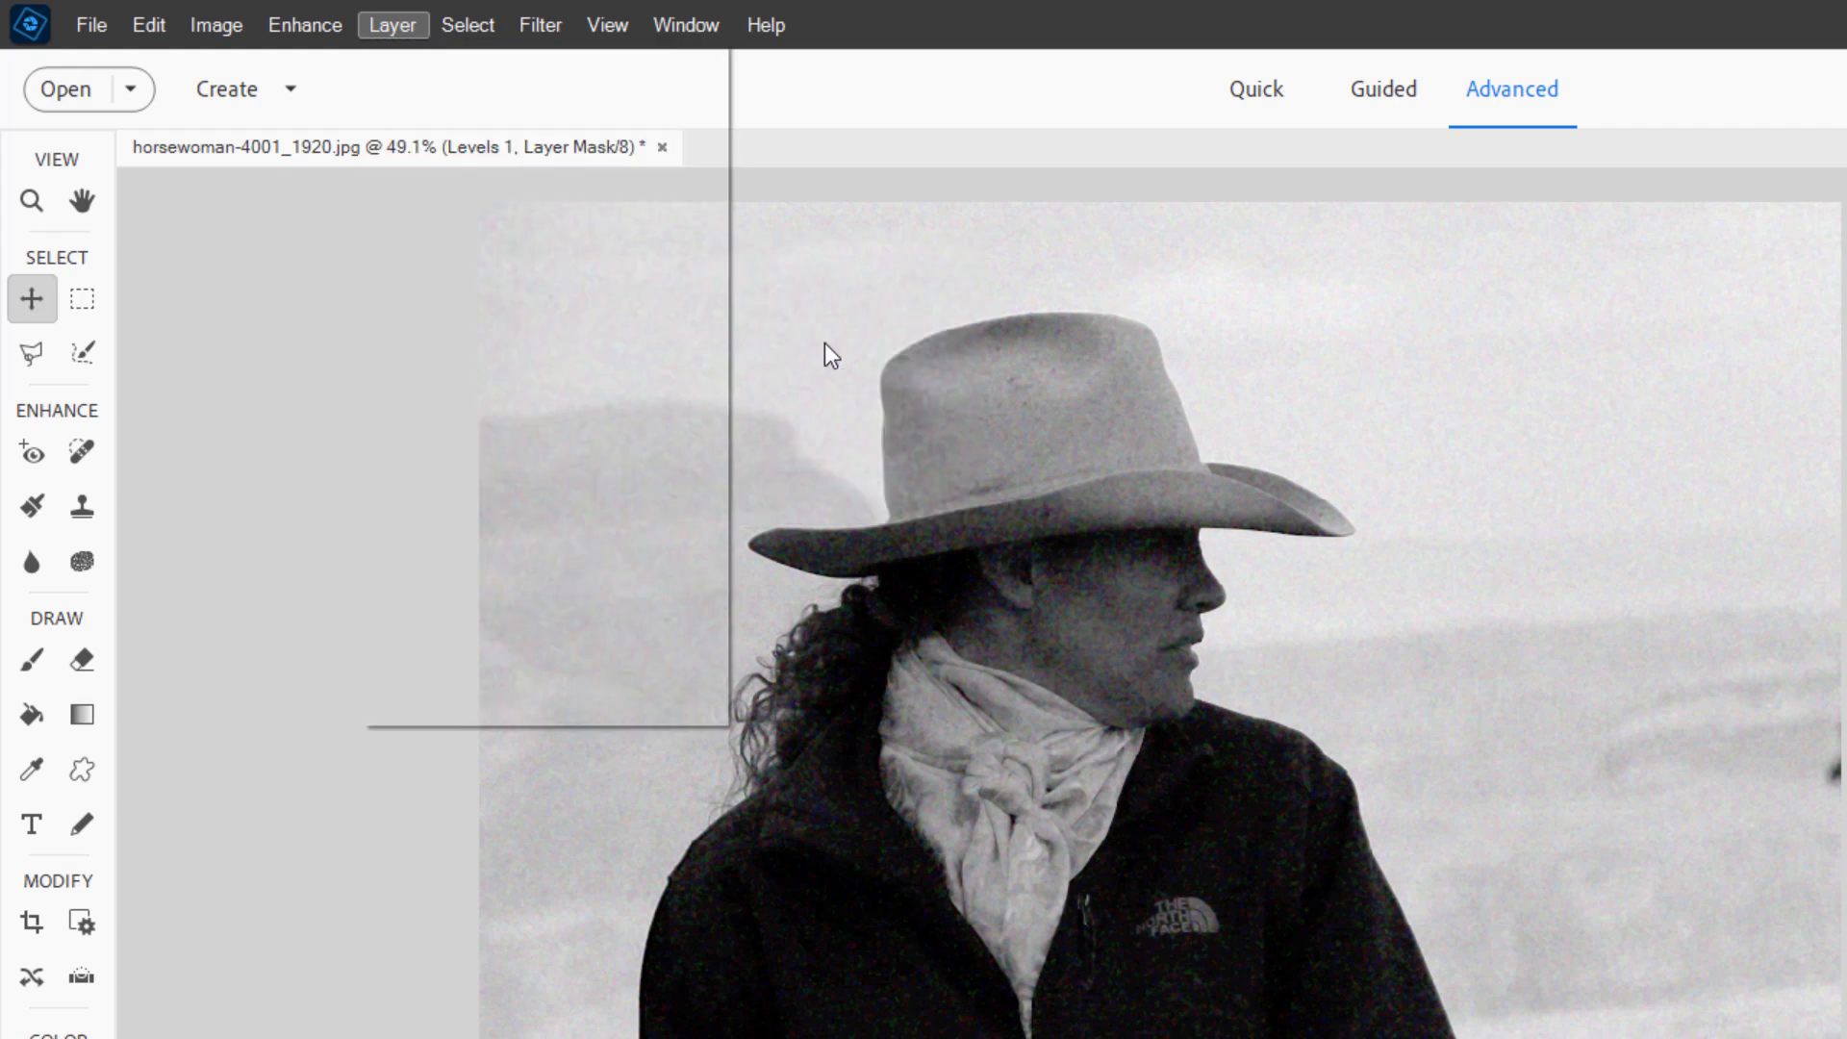
left_click(1648, 482)
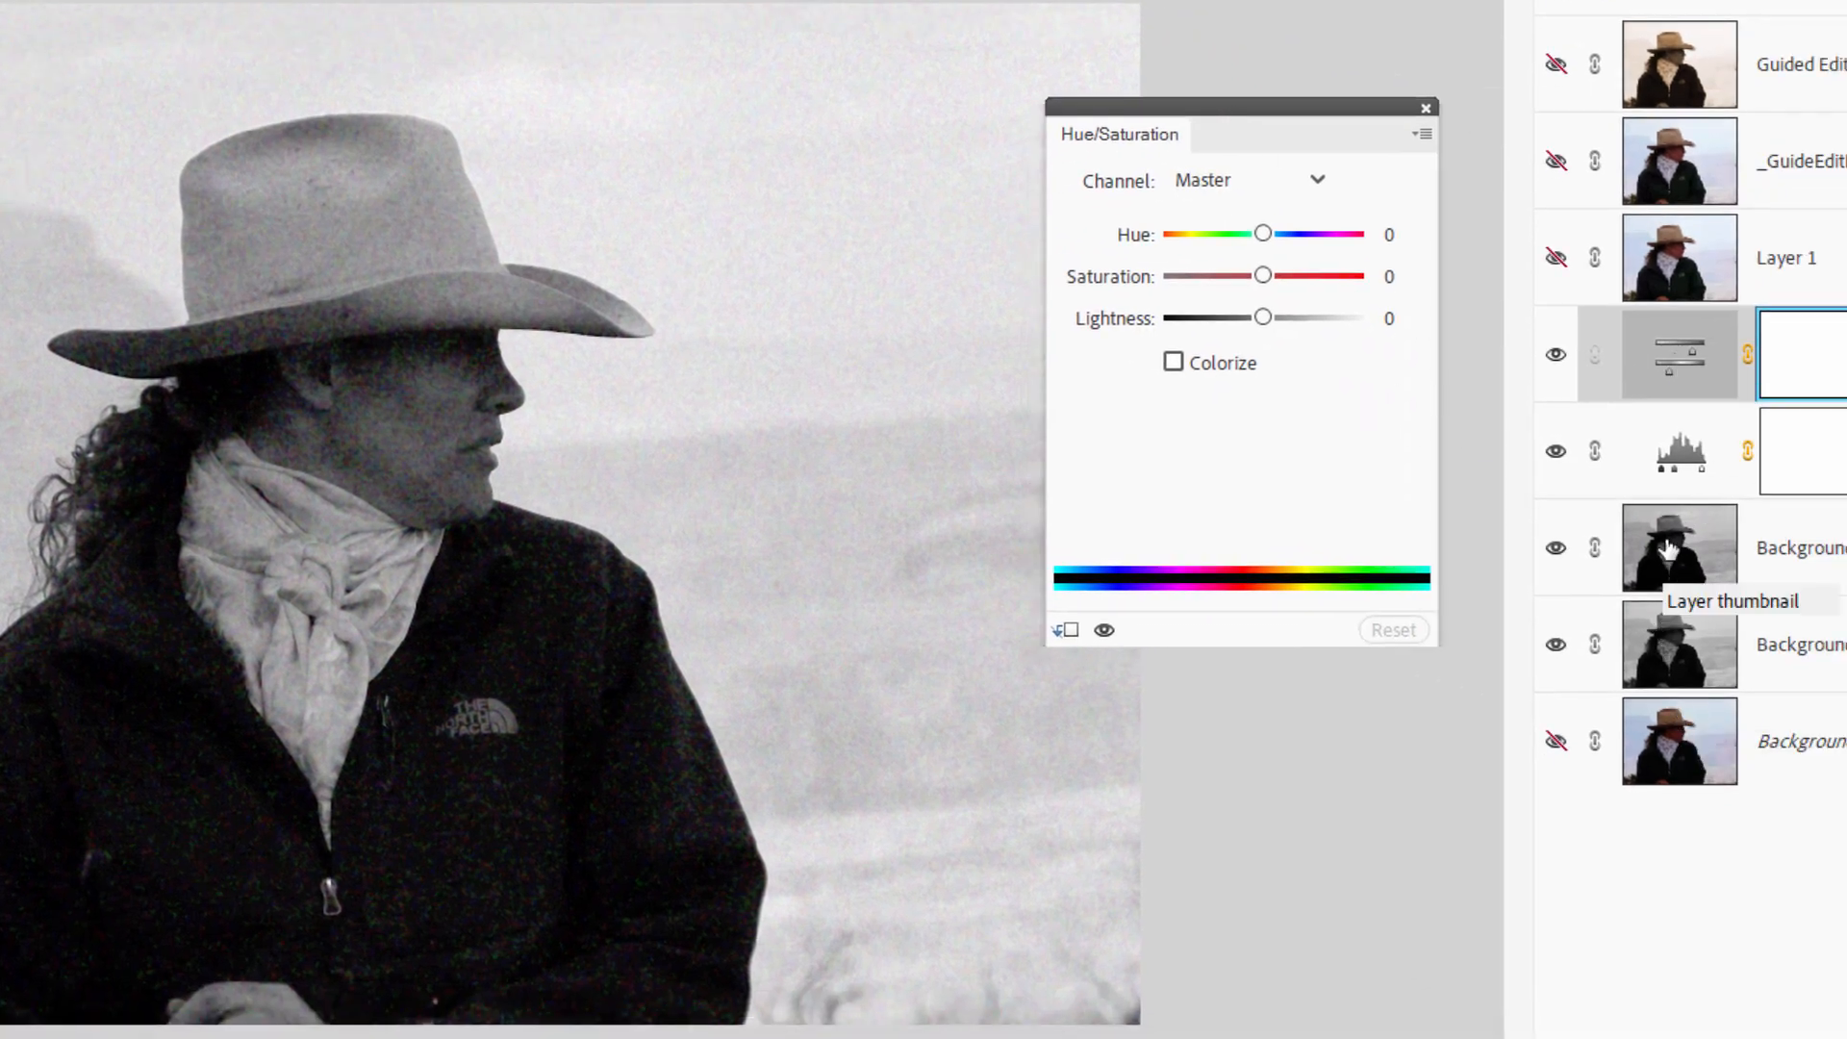
Step: Turn on Colorize and tint the photo sepia at hue 20, saturation about 33
left_click(1172, 362)
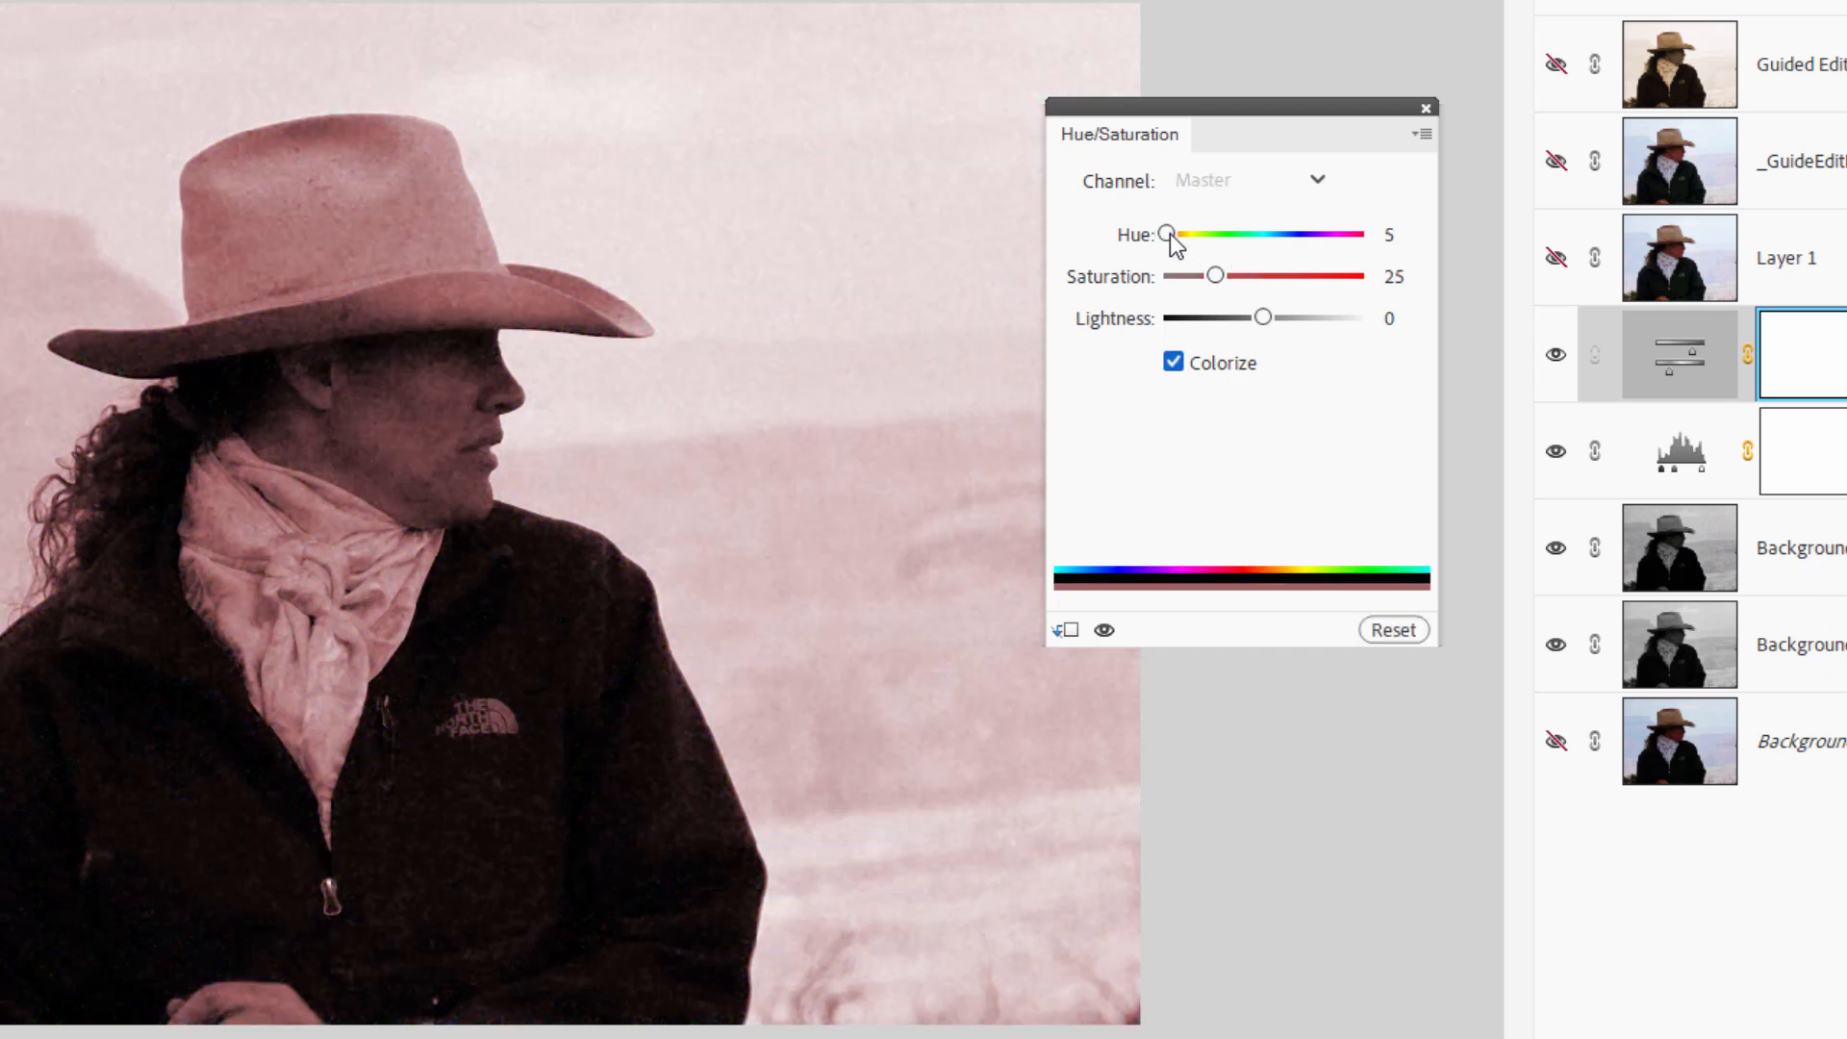
left_click_drag(1170, 235, 1176, 228)
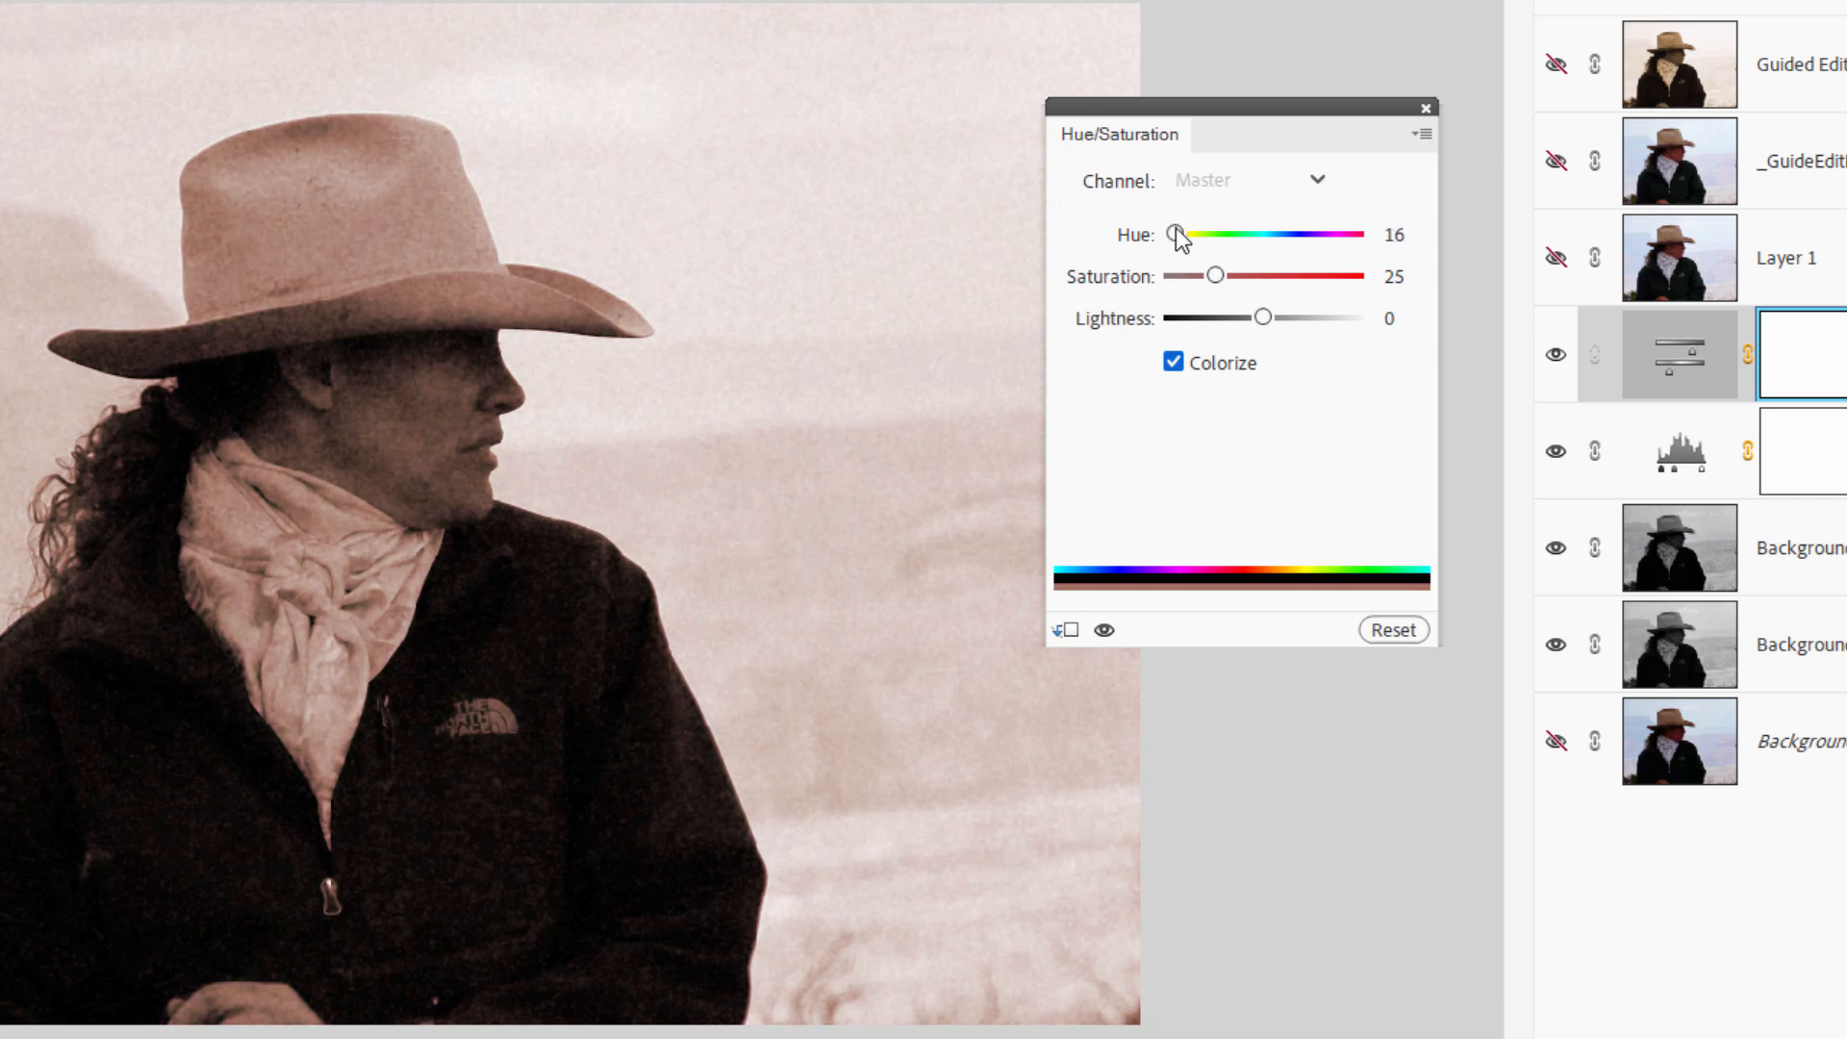
left_click_drag(1176, 229, 1234, 276)
left_click_drag(1179, 233, 1175, 232)
double_click(1407, 236)
type("20")
Step: Raise the tint's saturation to 40 and lightness to about +12, then commit the adjustment
left_click_drag(1225, 275, 1246, 276)
left_click_drag(1263, 317, 1270, 317)
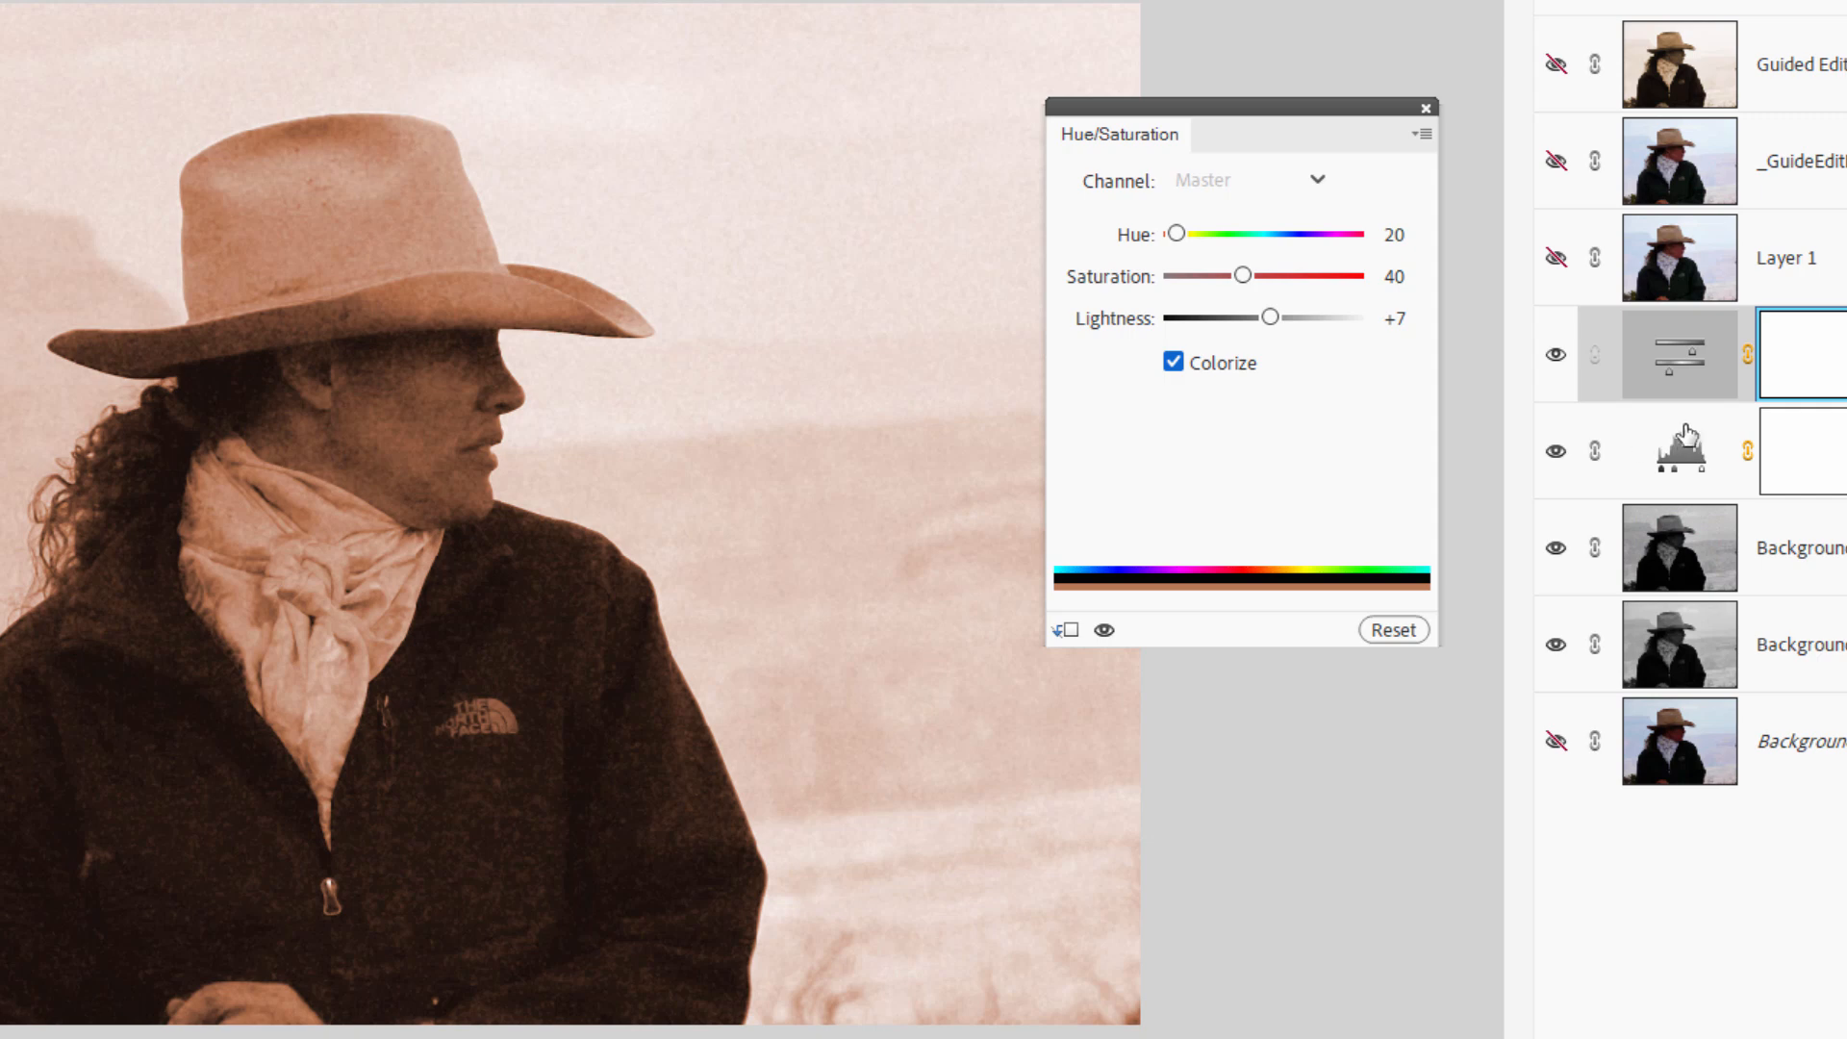
left_click_drag(1268, 317, 1275, 318)
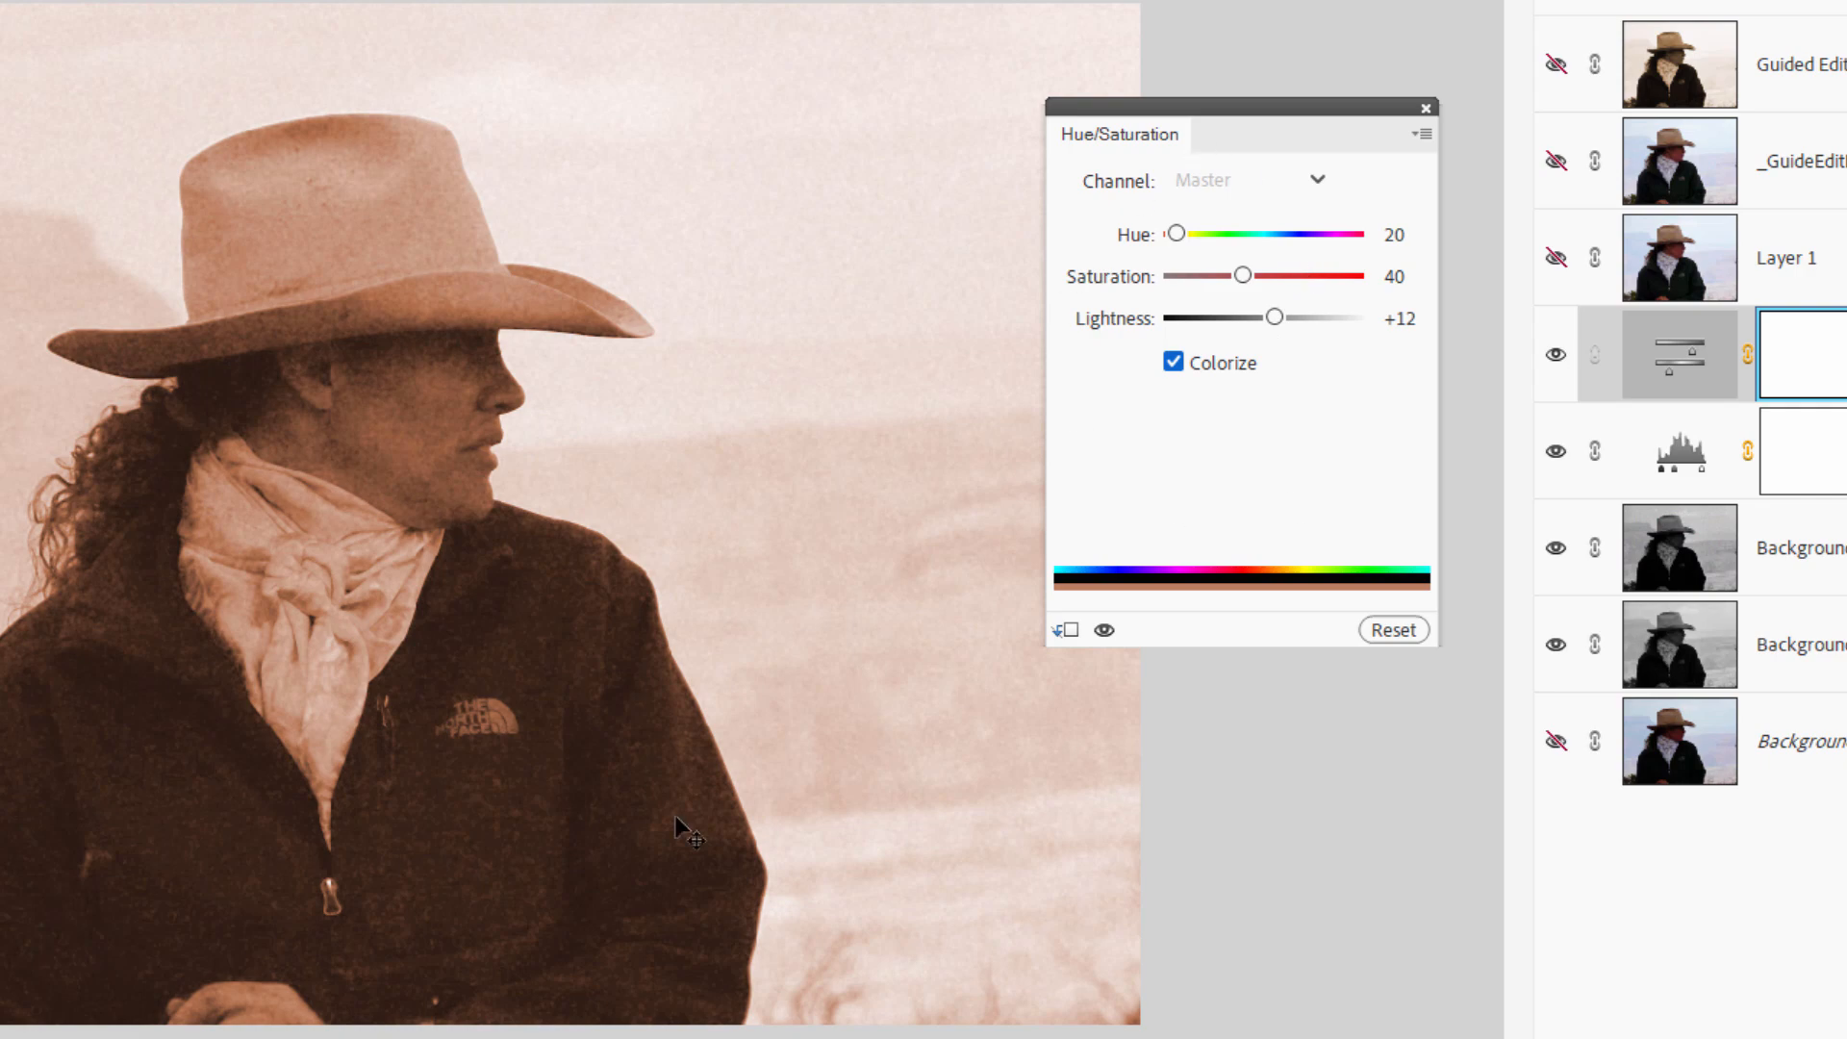
left_click(1425, 109)
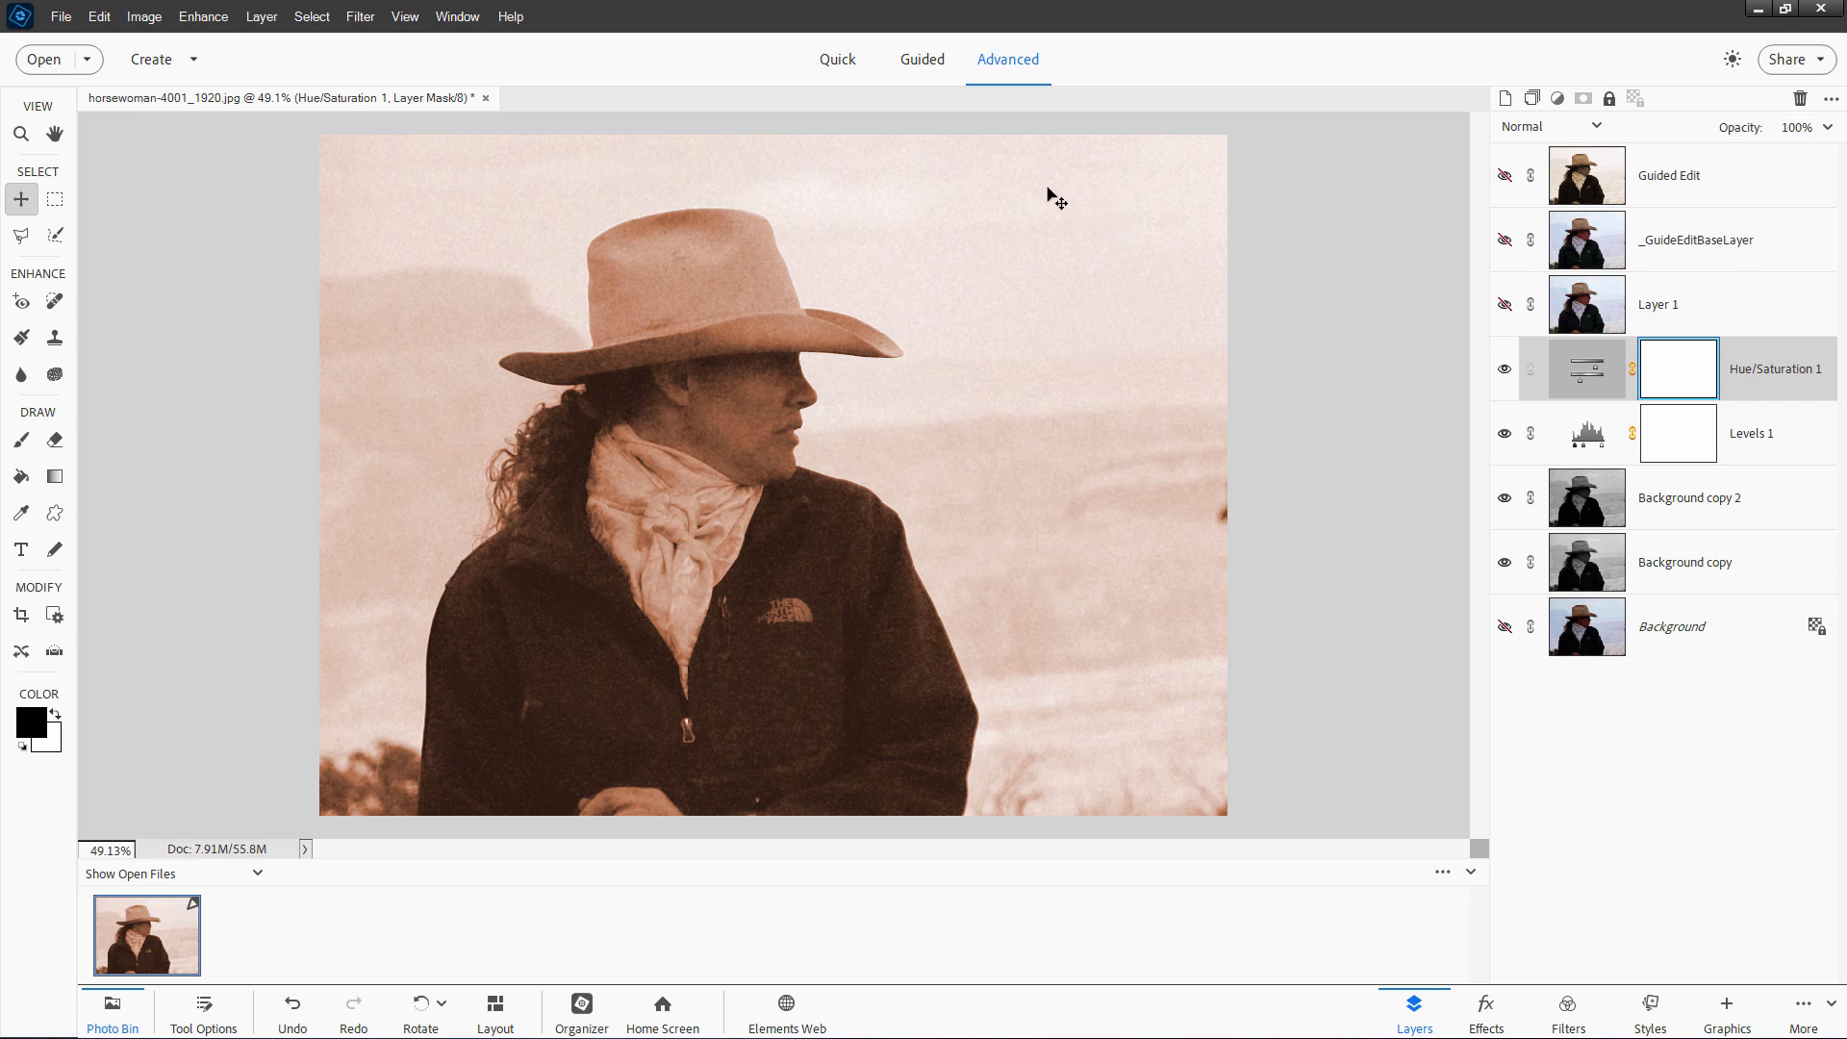
Step: Preview Correct Camera Distortion vignettes on Background copy 2 and Background copy, cancelling both
left_click(1690, 521)
left_click(360, 17)
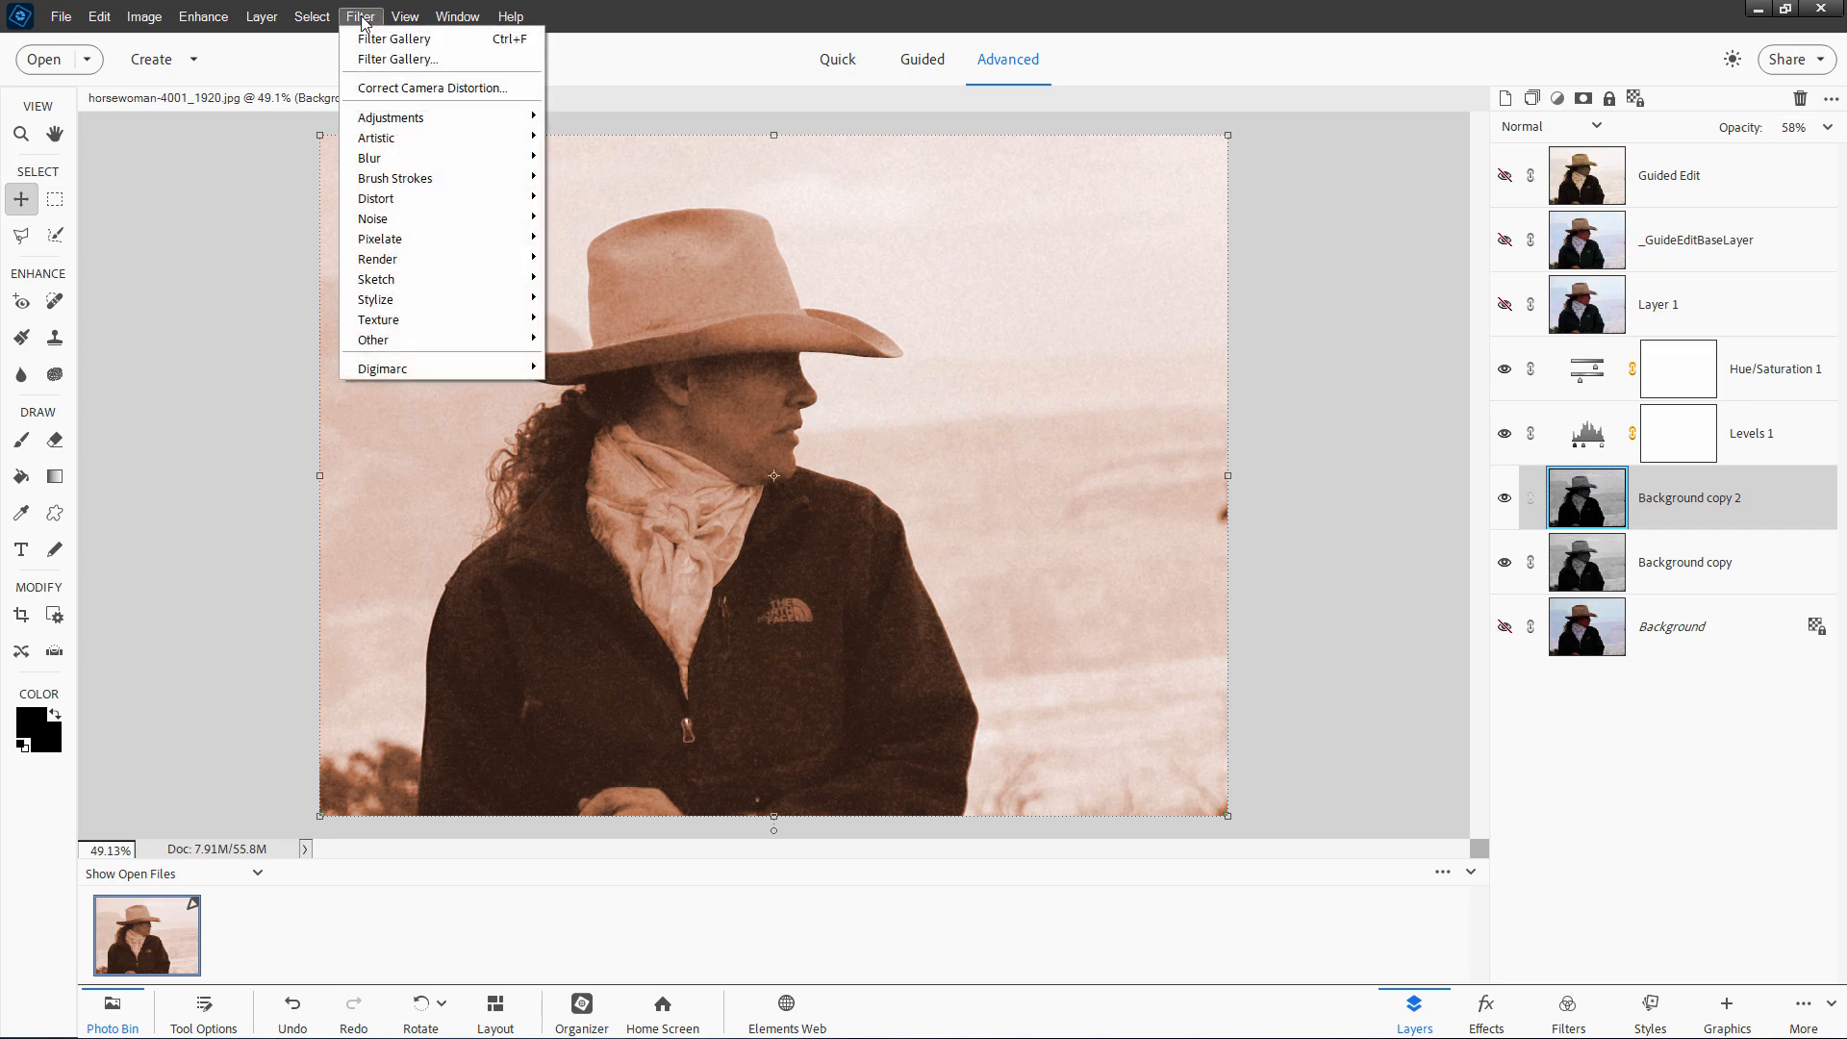
left_click(429, 88)
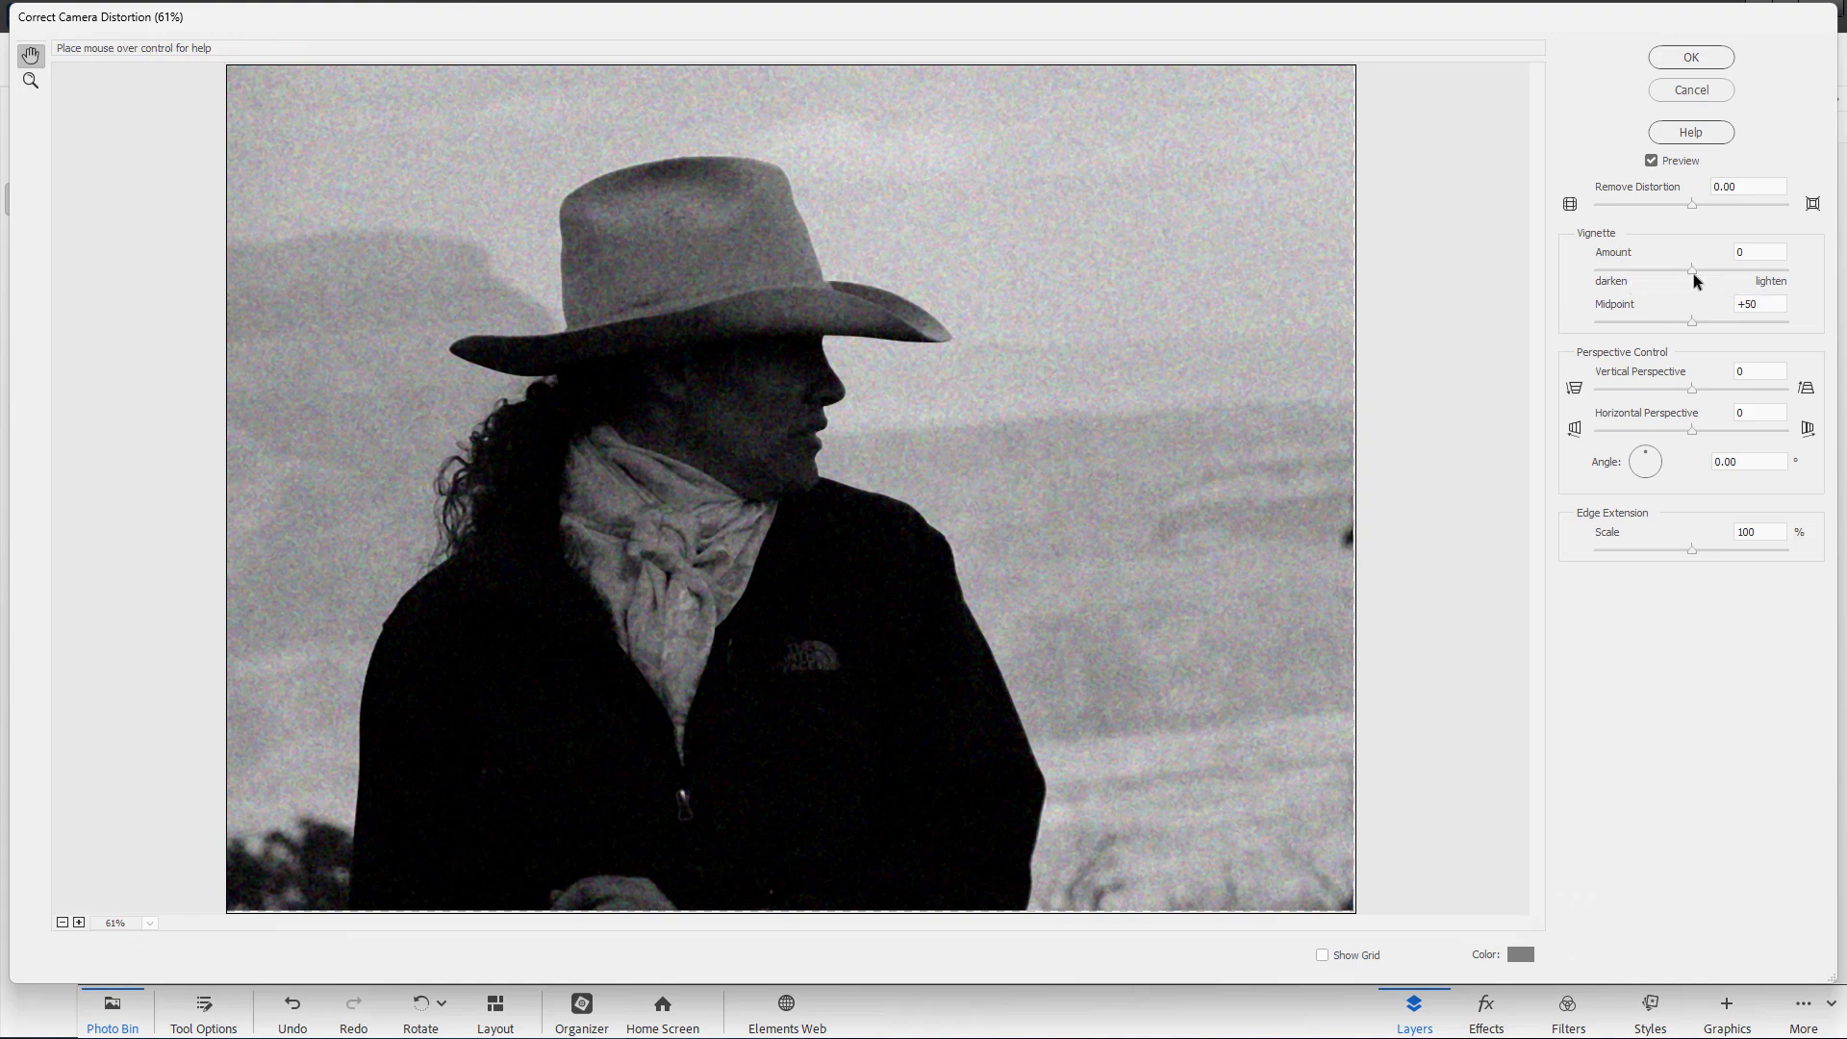
left_click_drag(1691, 271, 1593, 275)
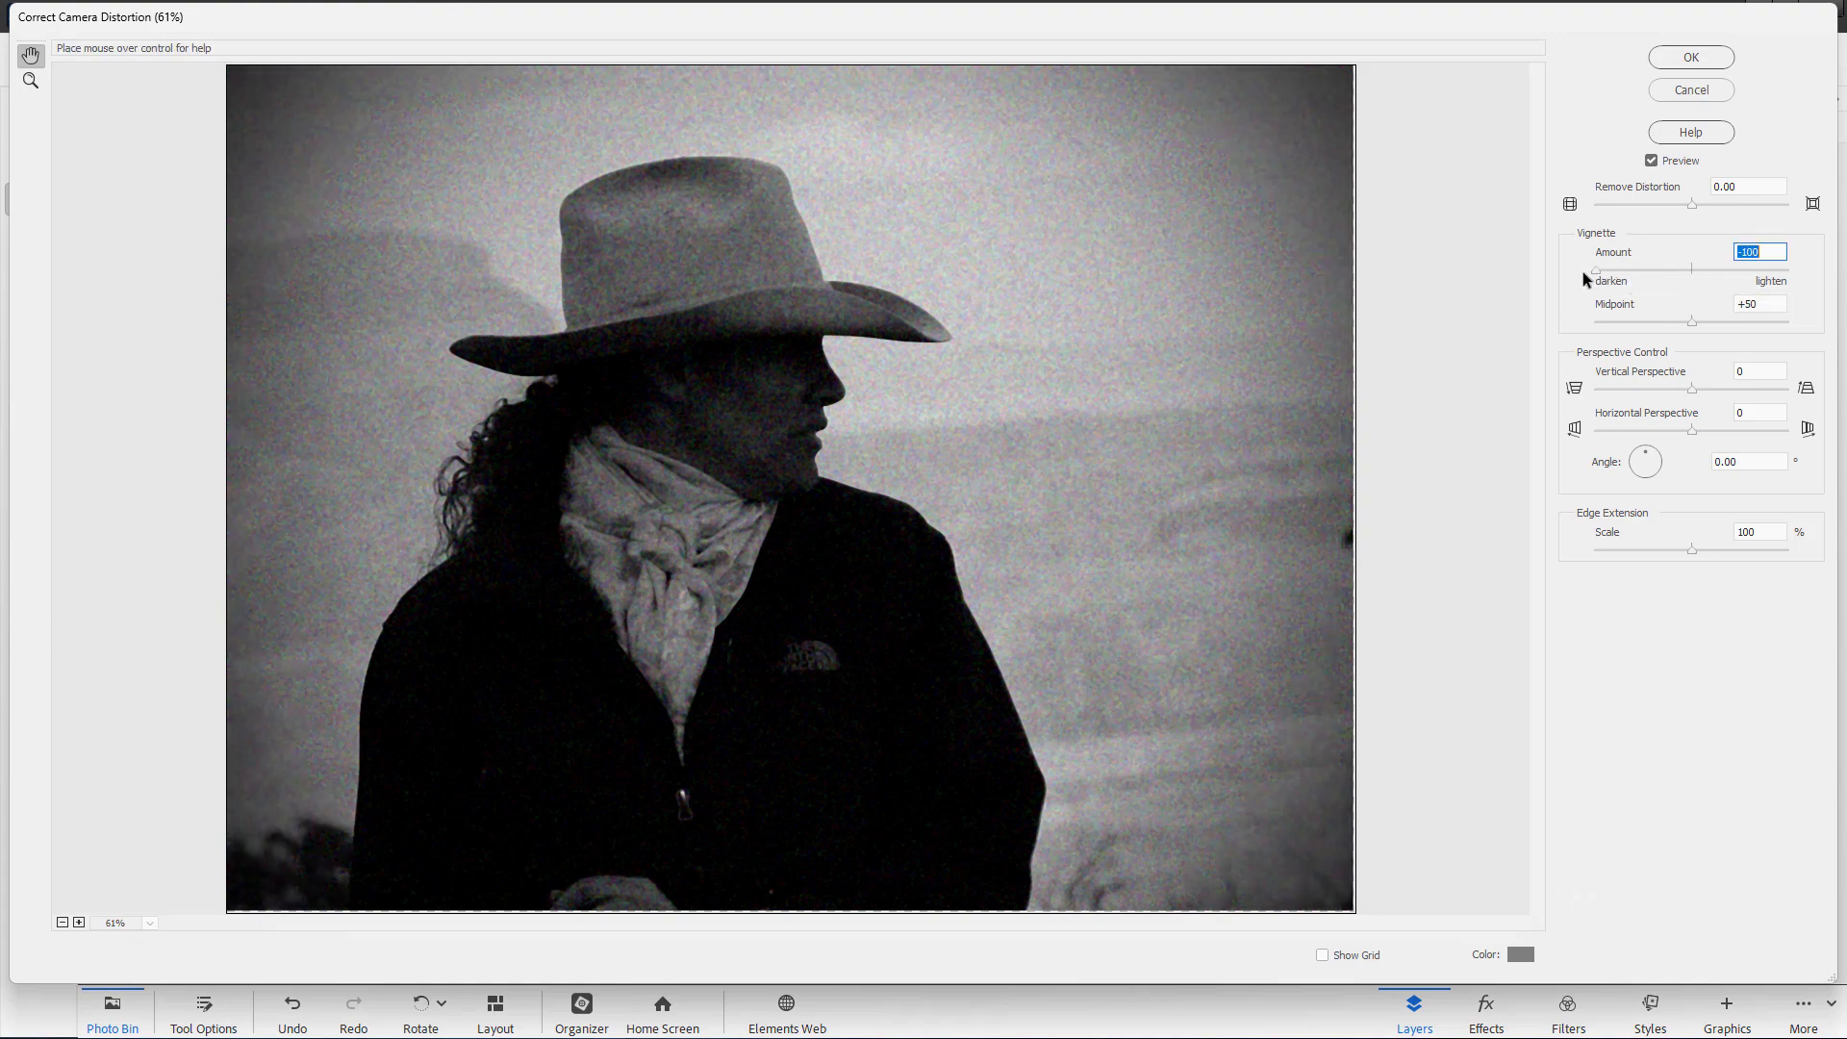
left_click(1690, 90)
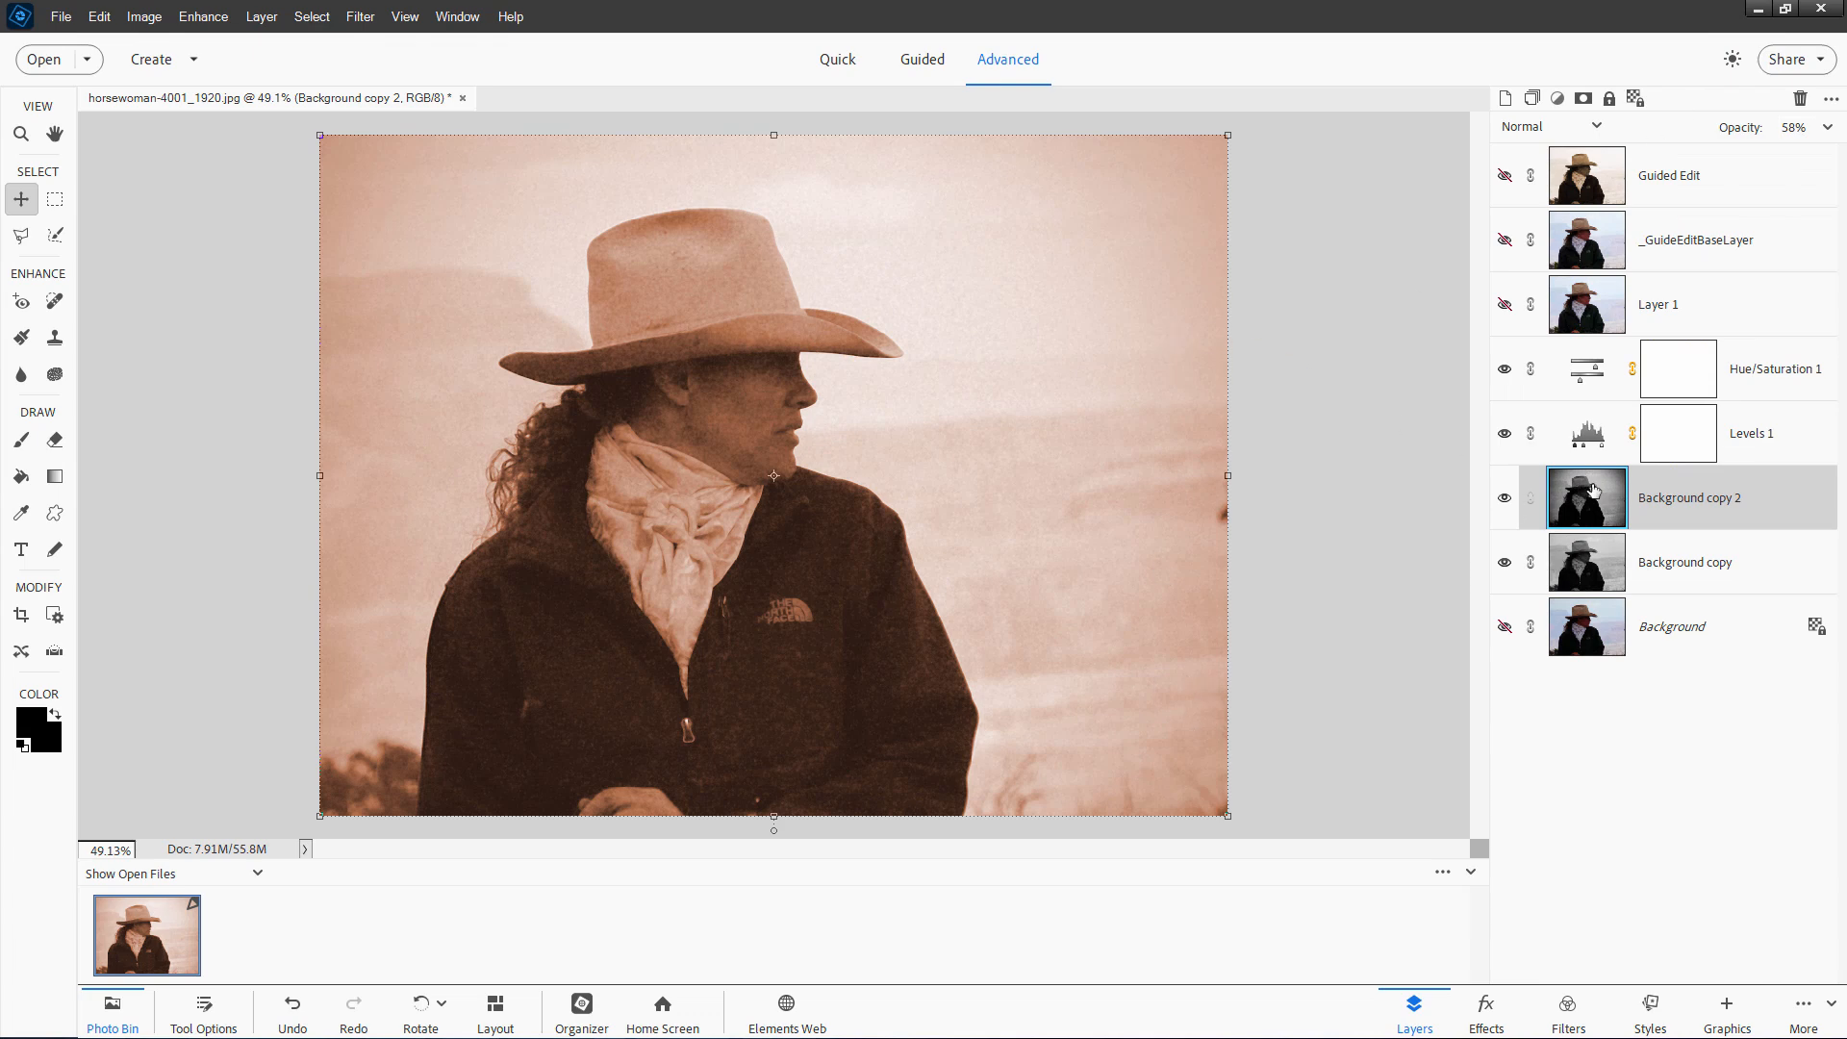
left_click(1674, 577)
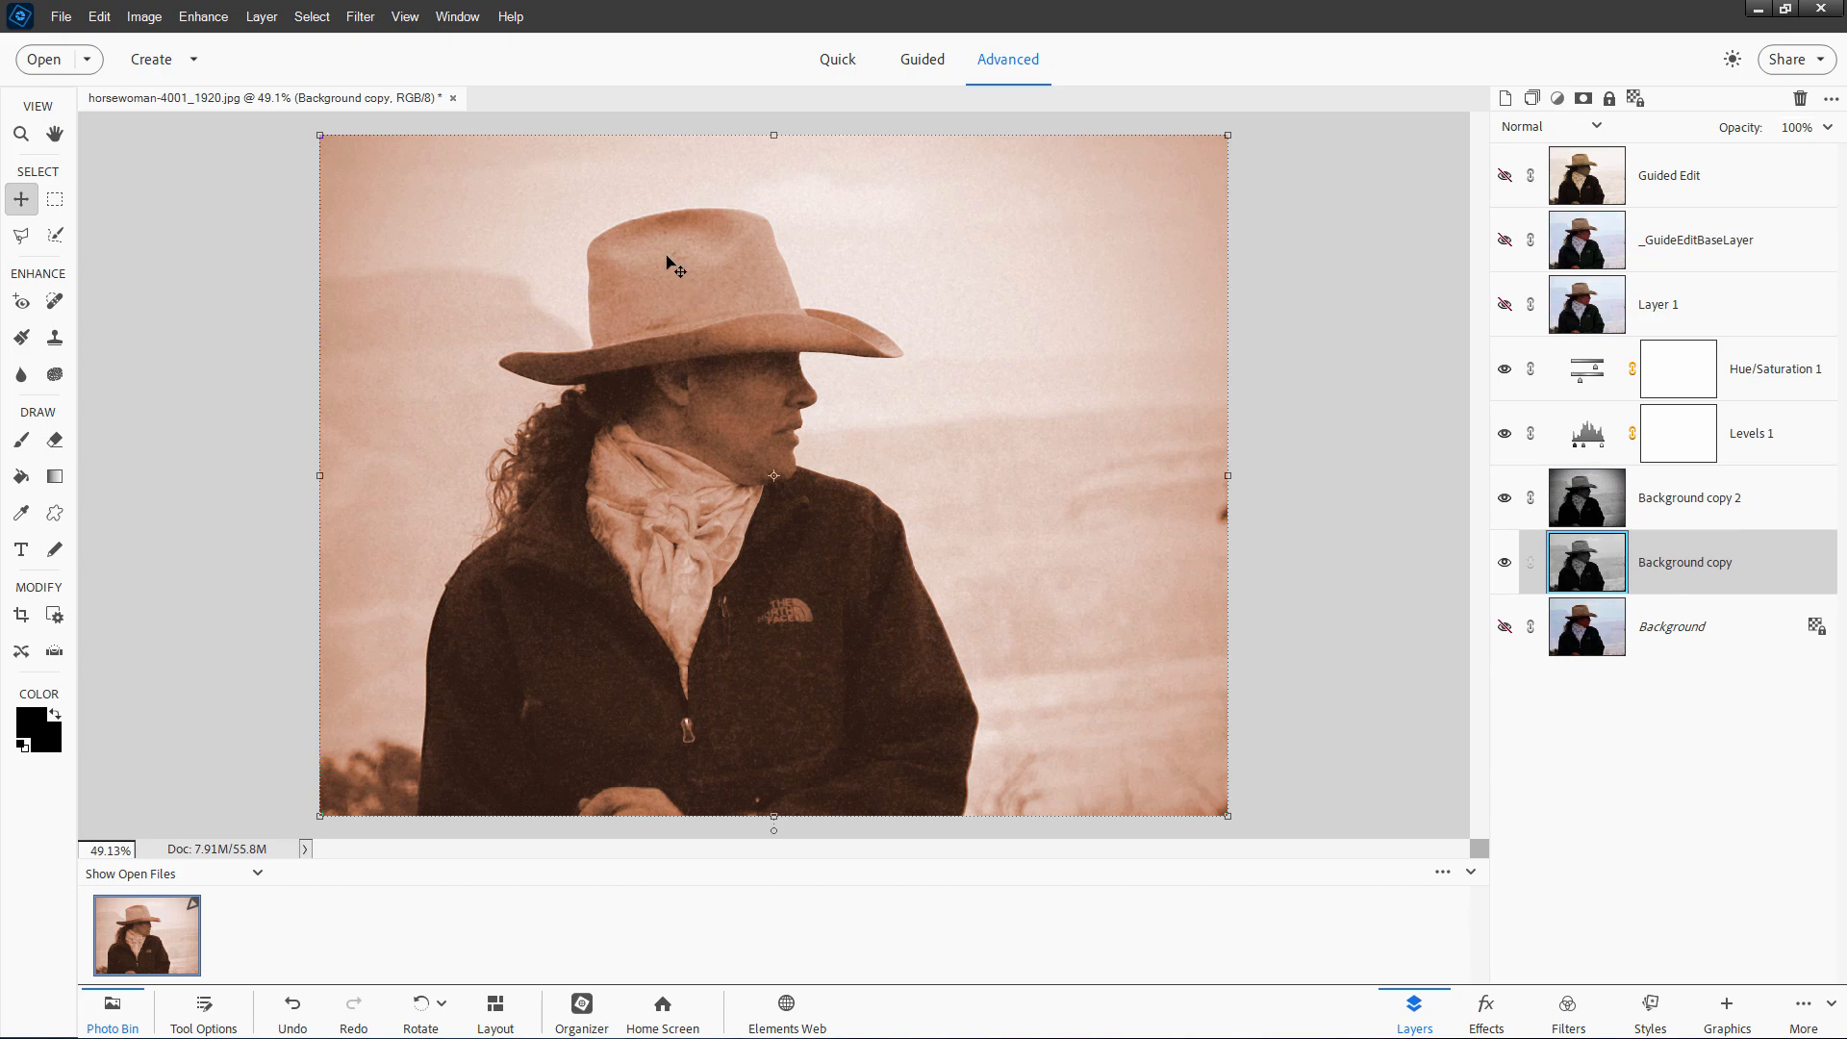
left_click(360, 16)
left_click(428, 88)
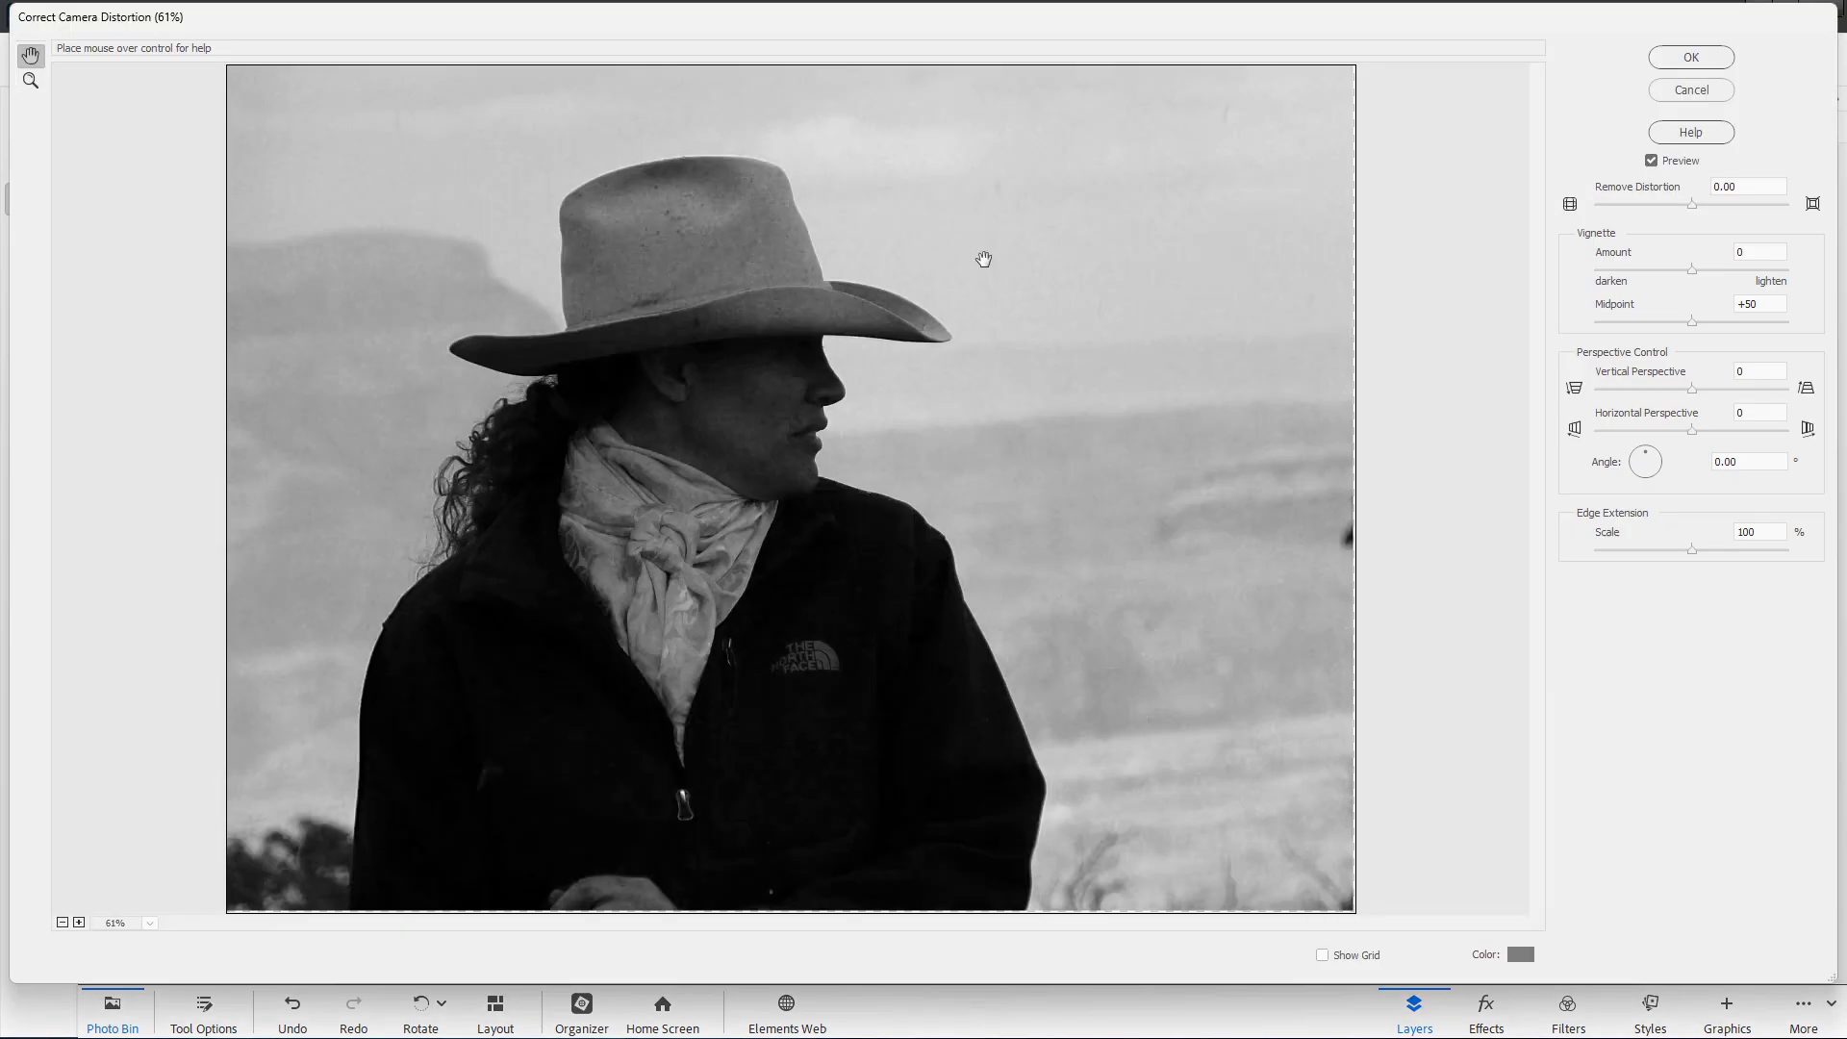
left_click_drag(1691, 269, 1565, 273)
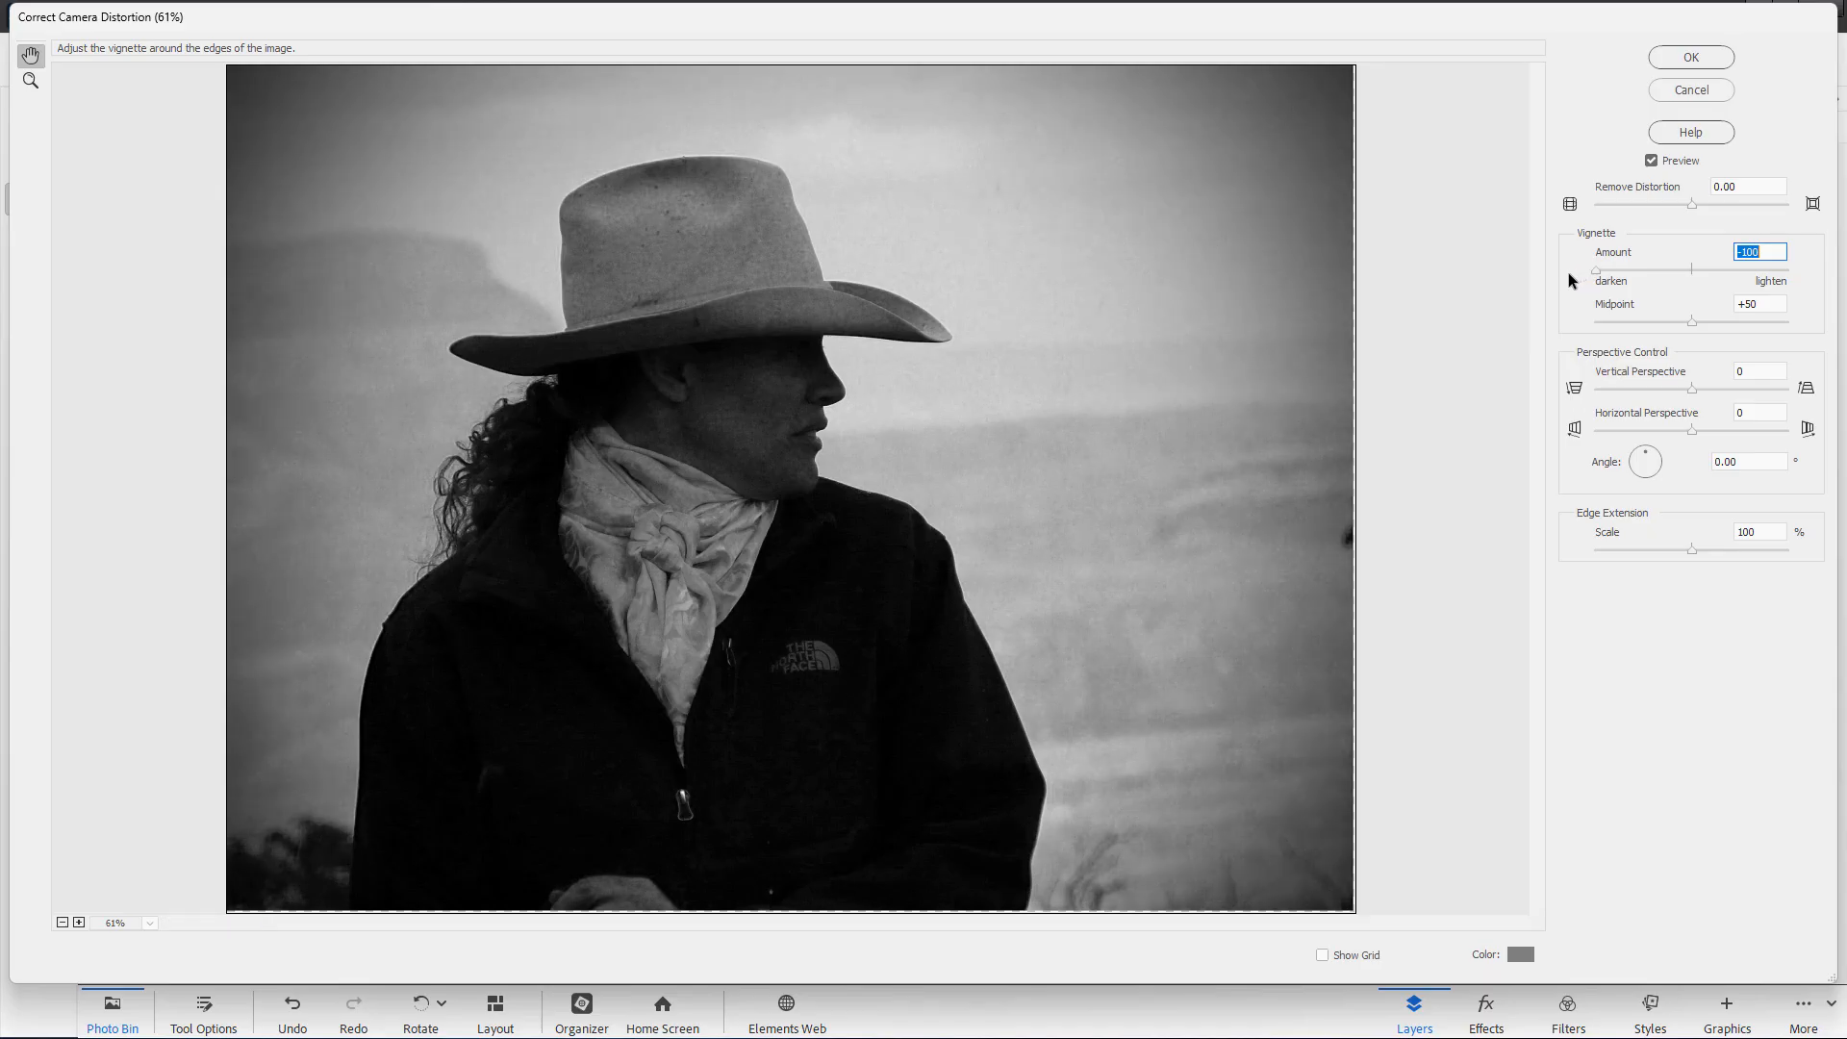
left_click(1691, 89)
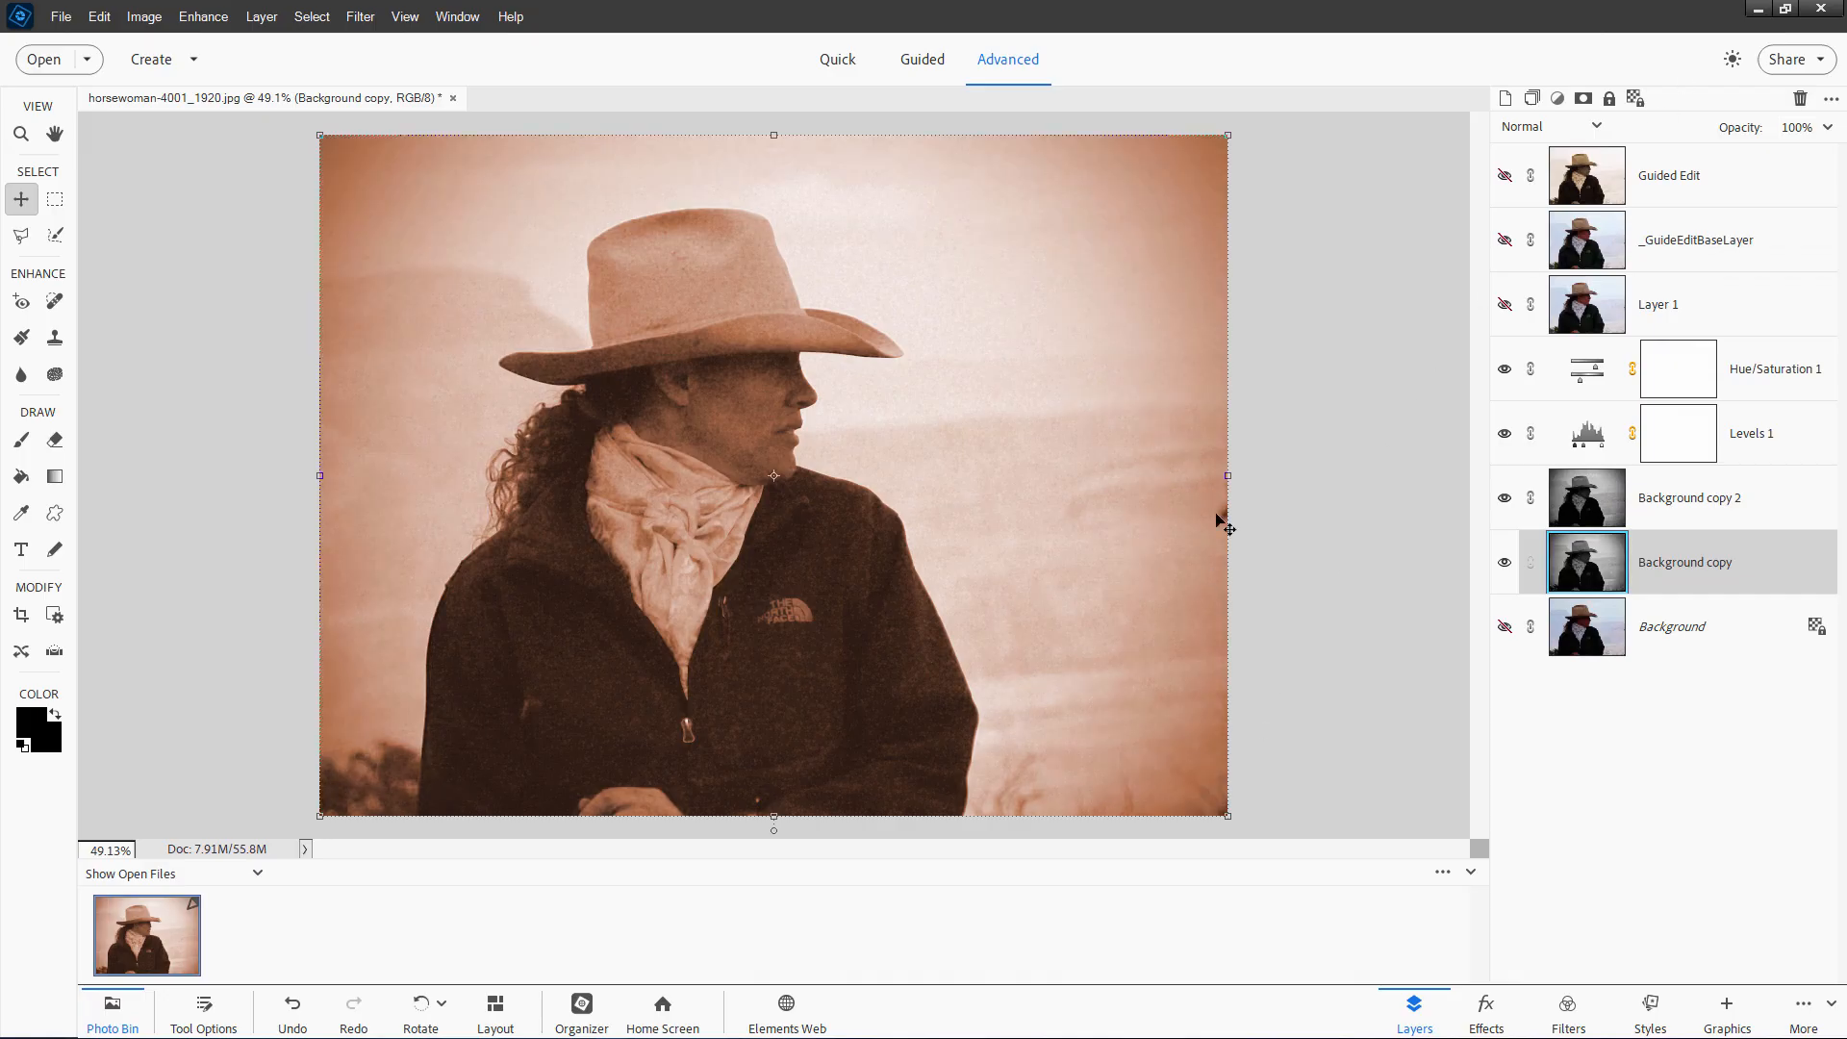
Step: Apply a strong darkening vignette to Background copy 2 with Correct Camera Distortion
left_click(1711, 505)
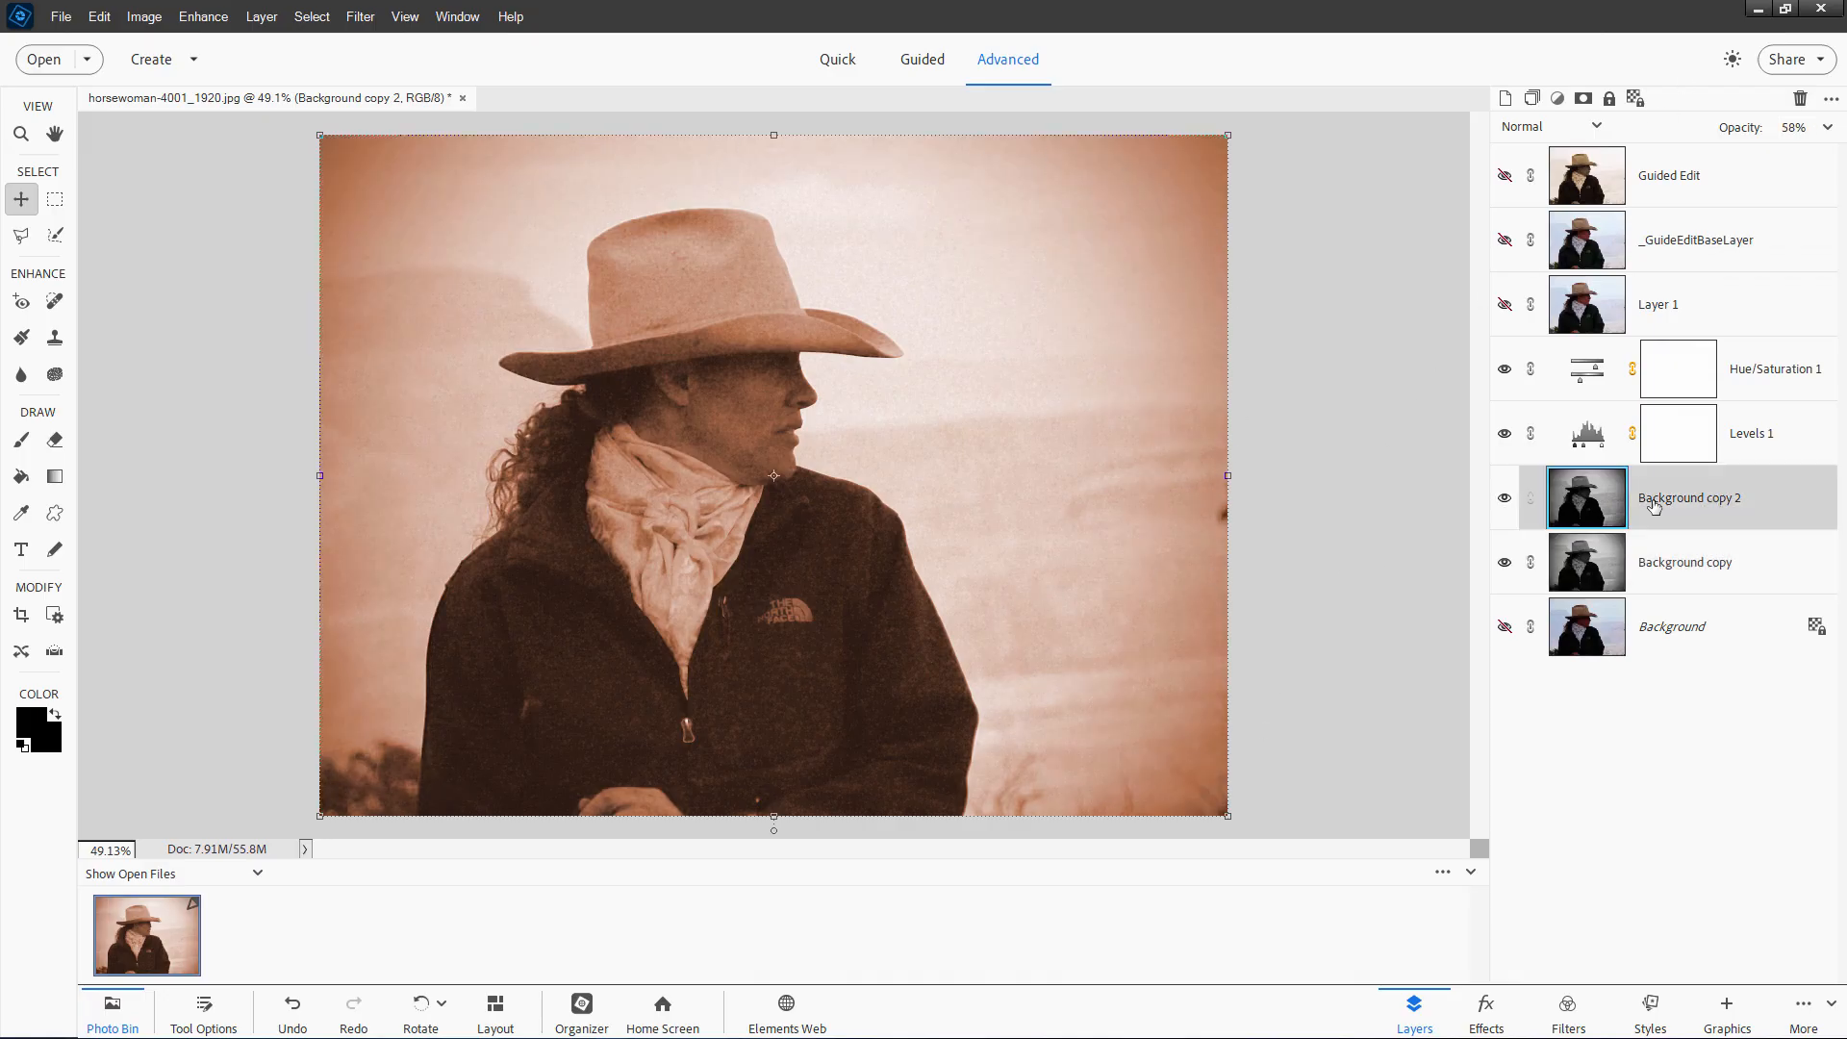
left_click(360, 16)
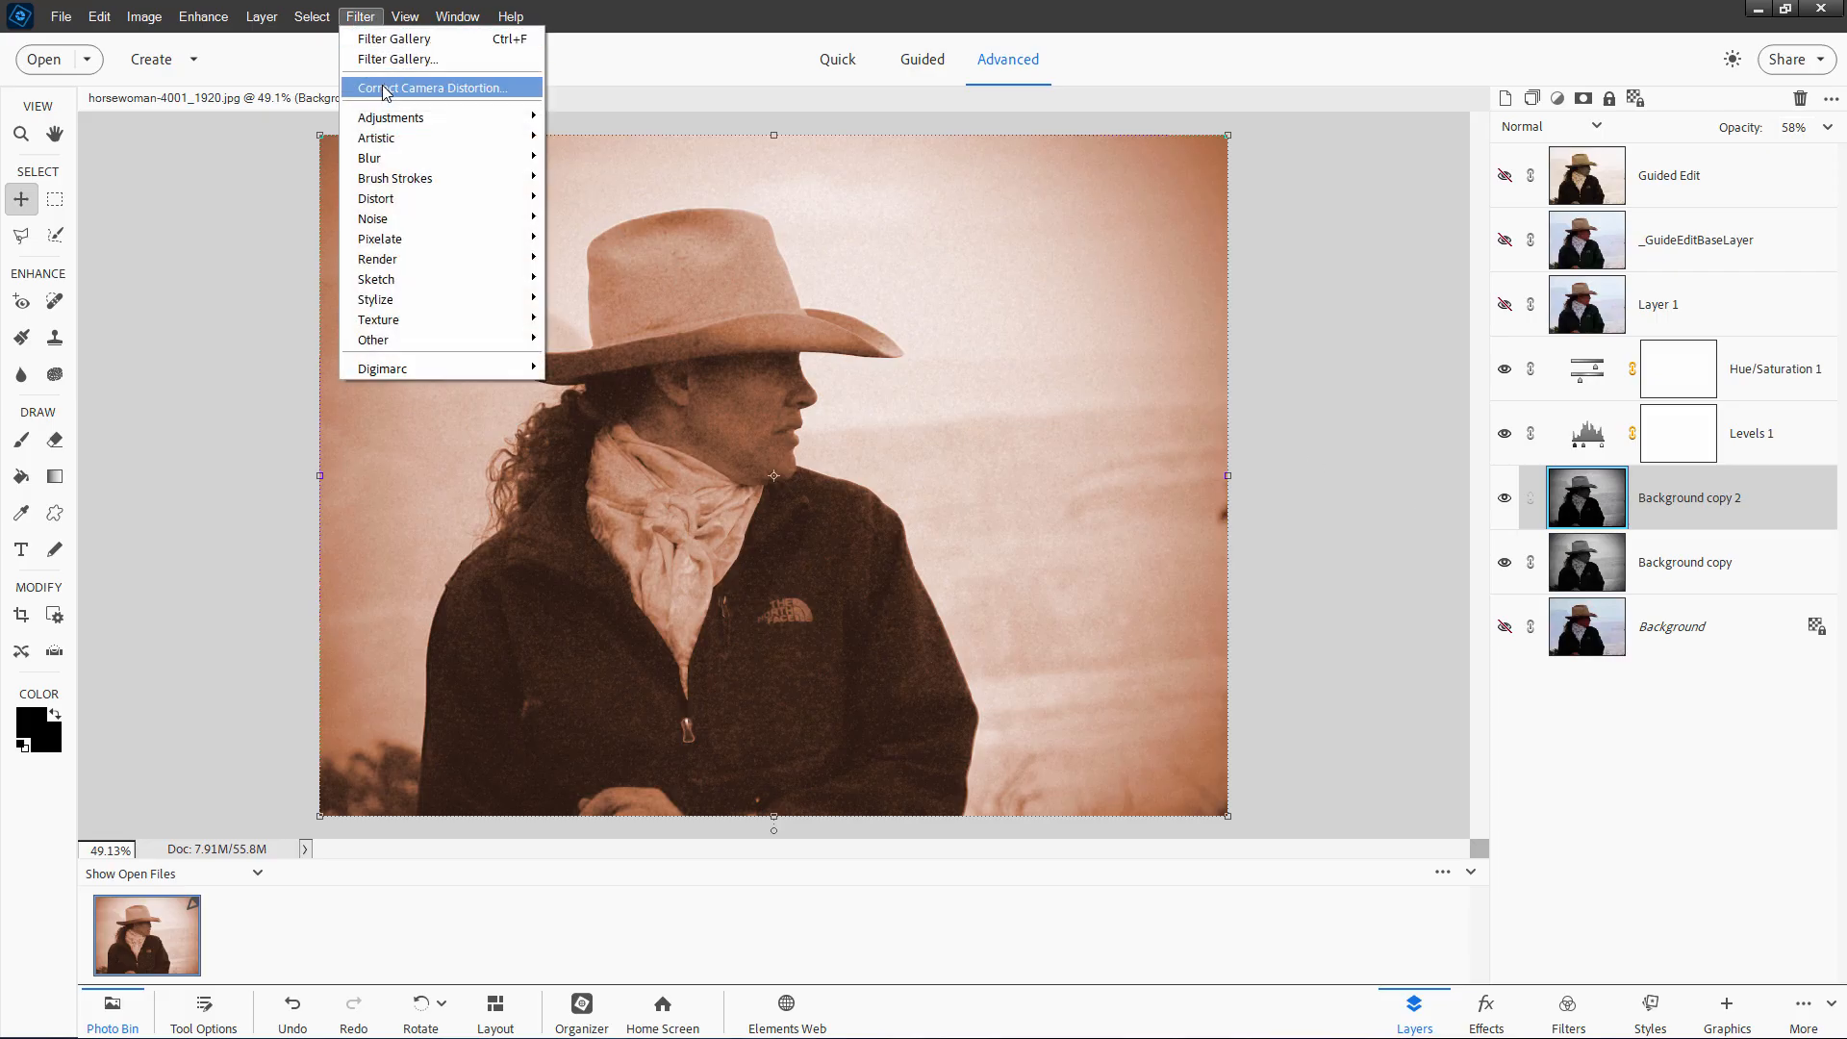
left_click(429, 89)
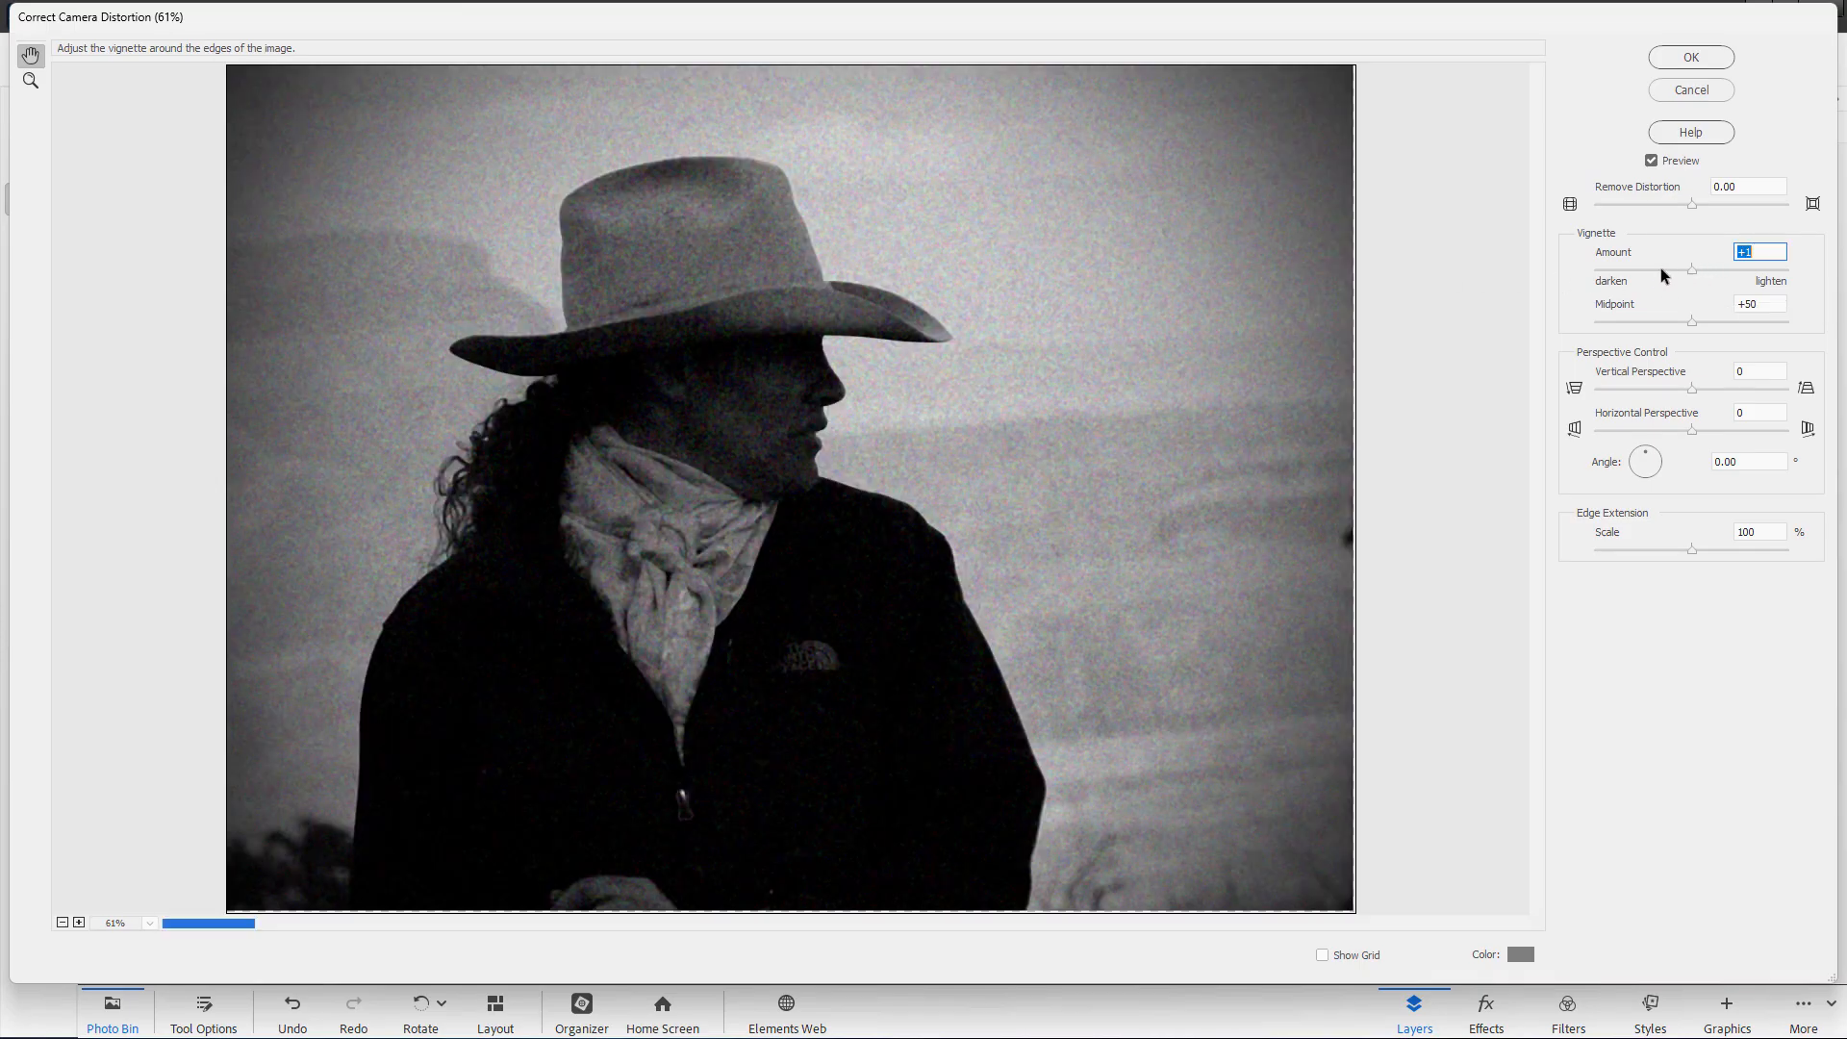
left_click_drag(1650, 272, 1627, 274)
key("Return")
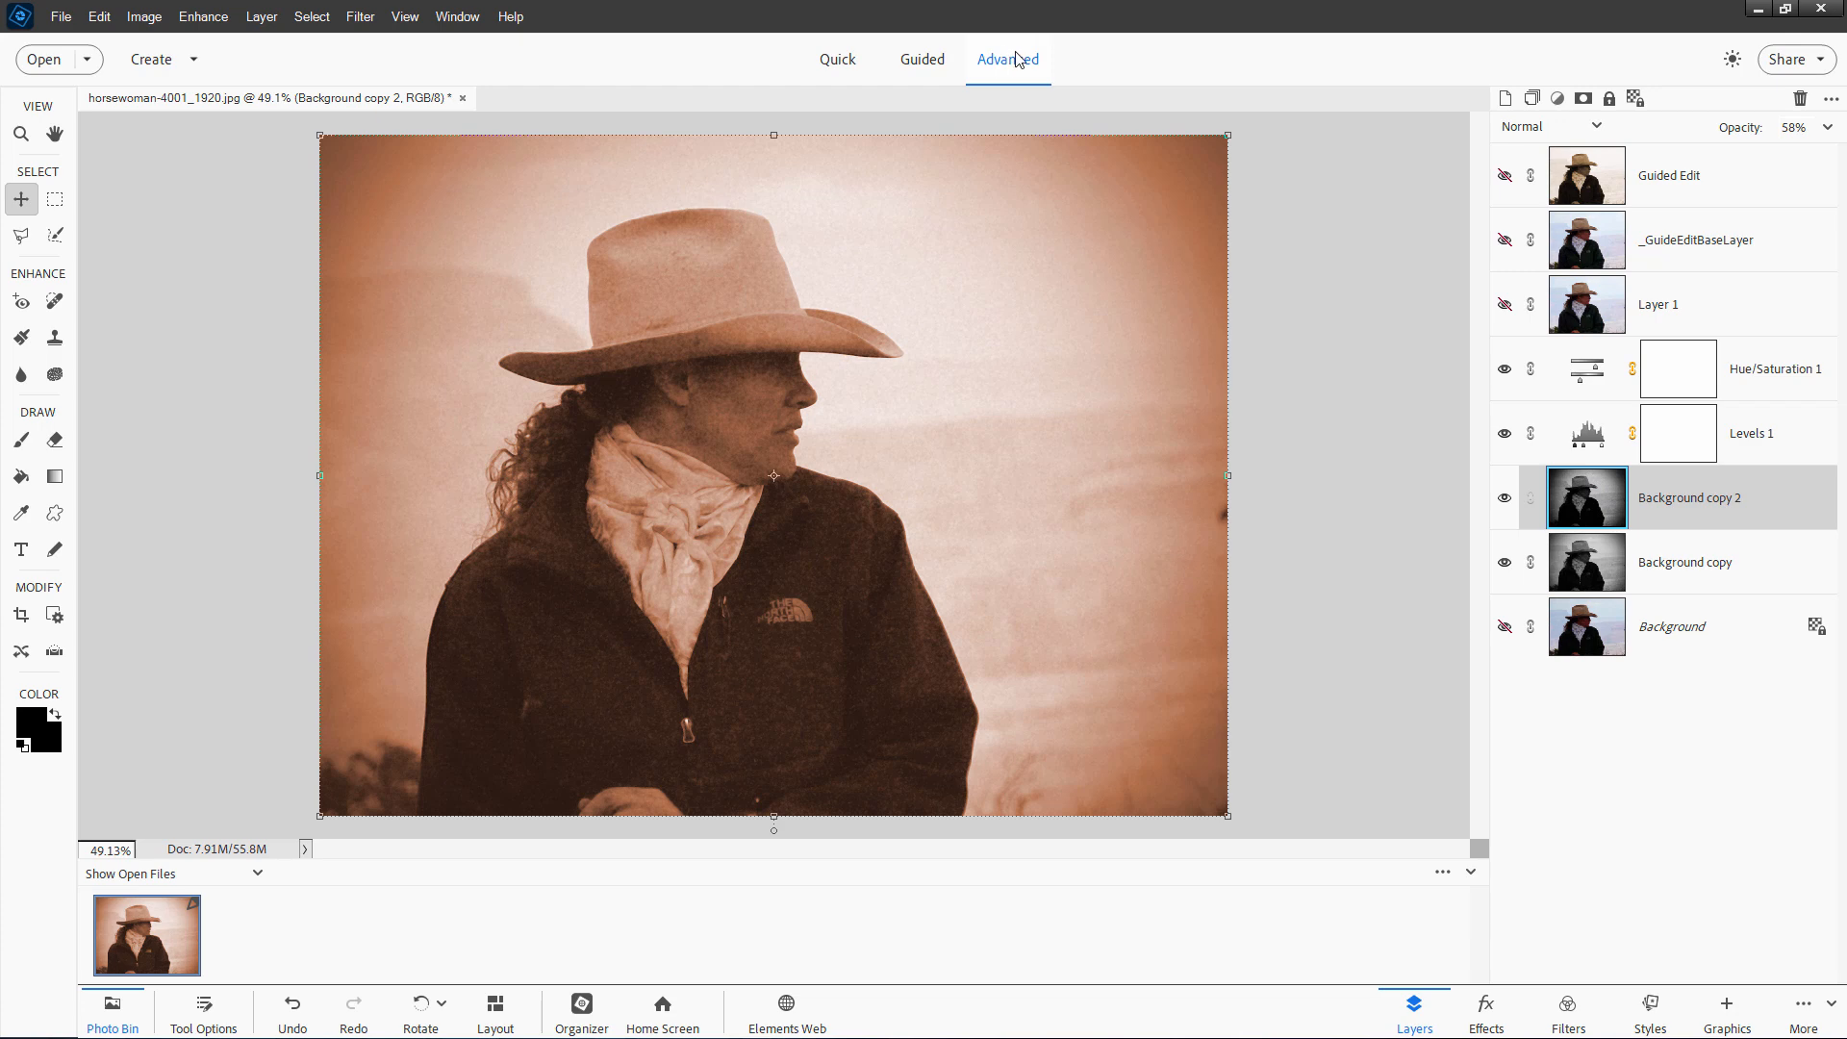
left_click(1505, 175)
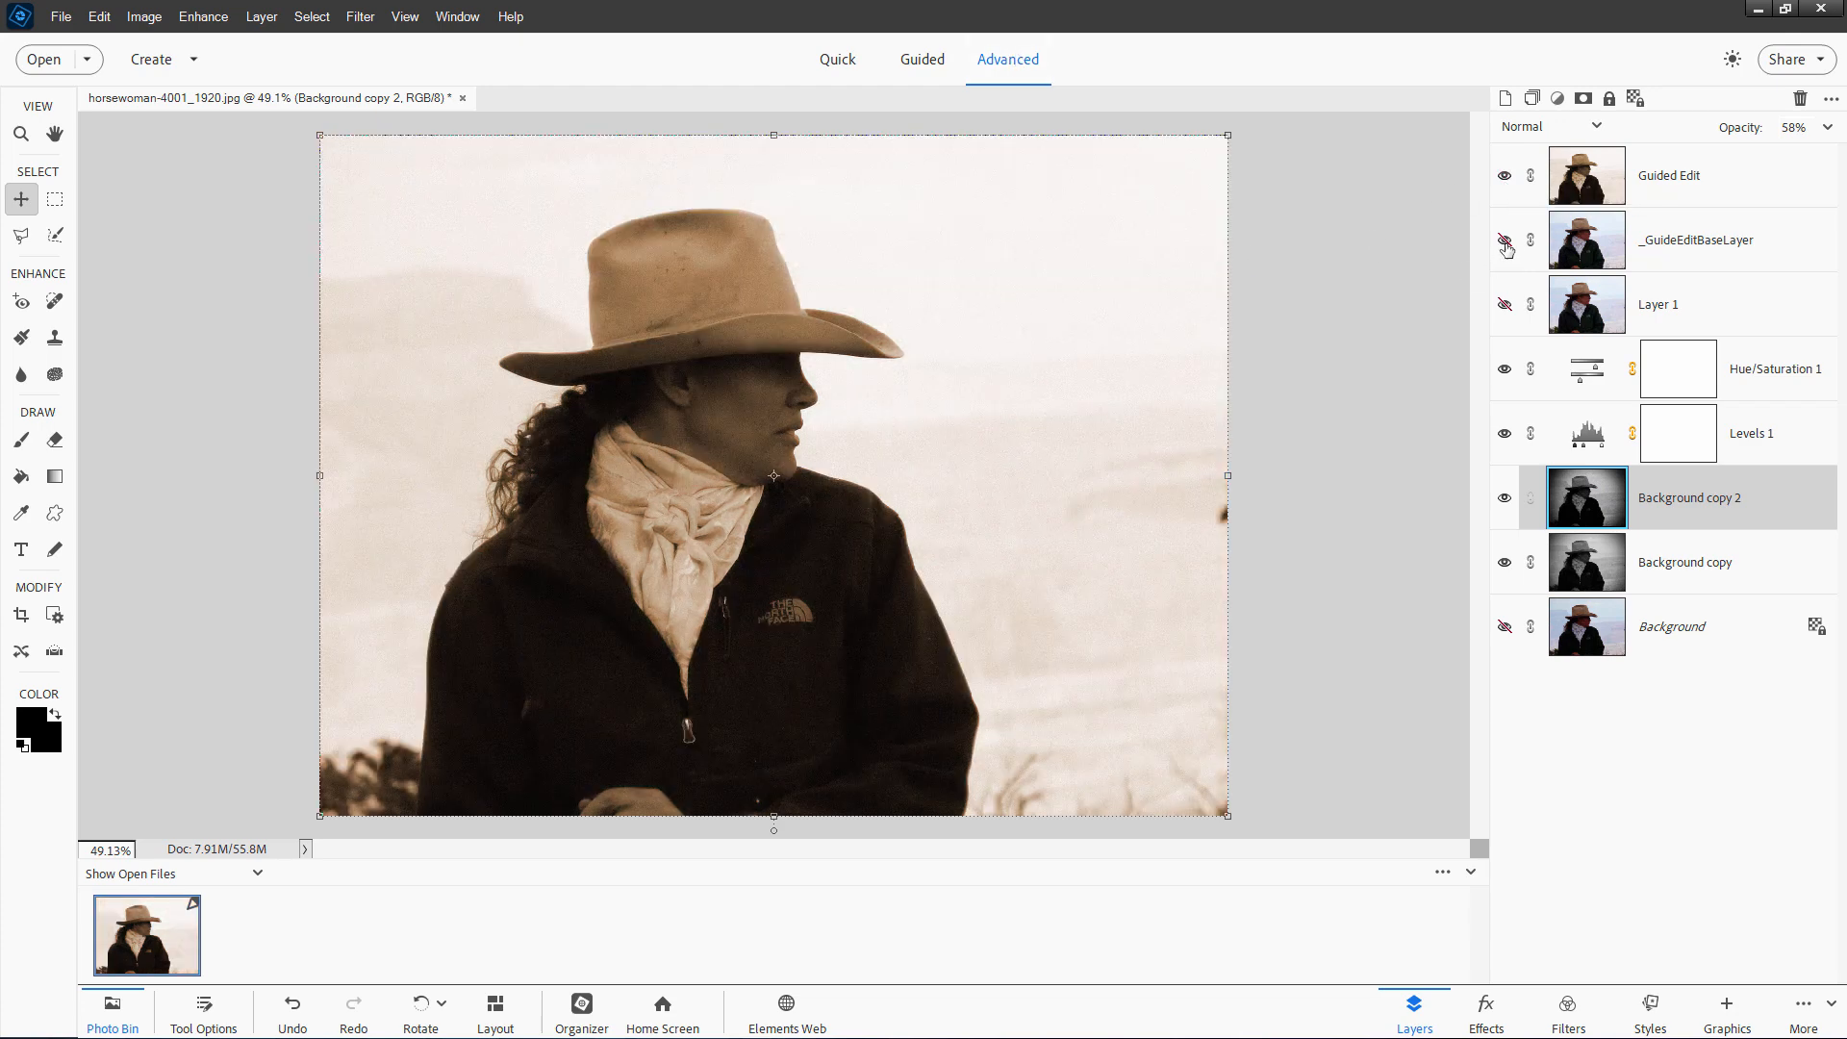
left_click(1504, 174)
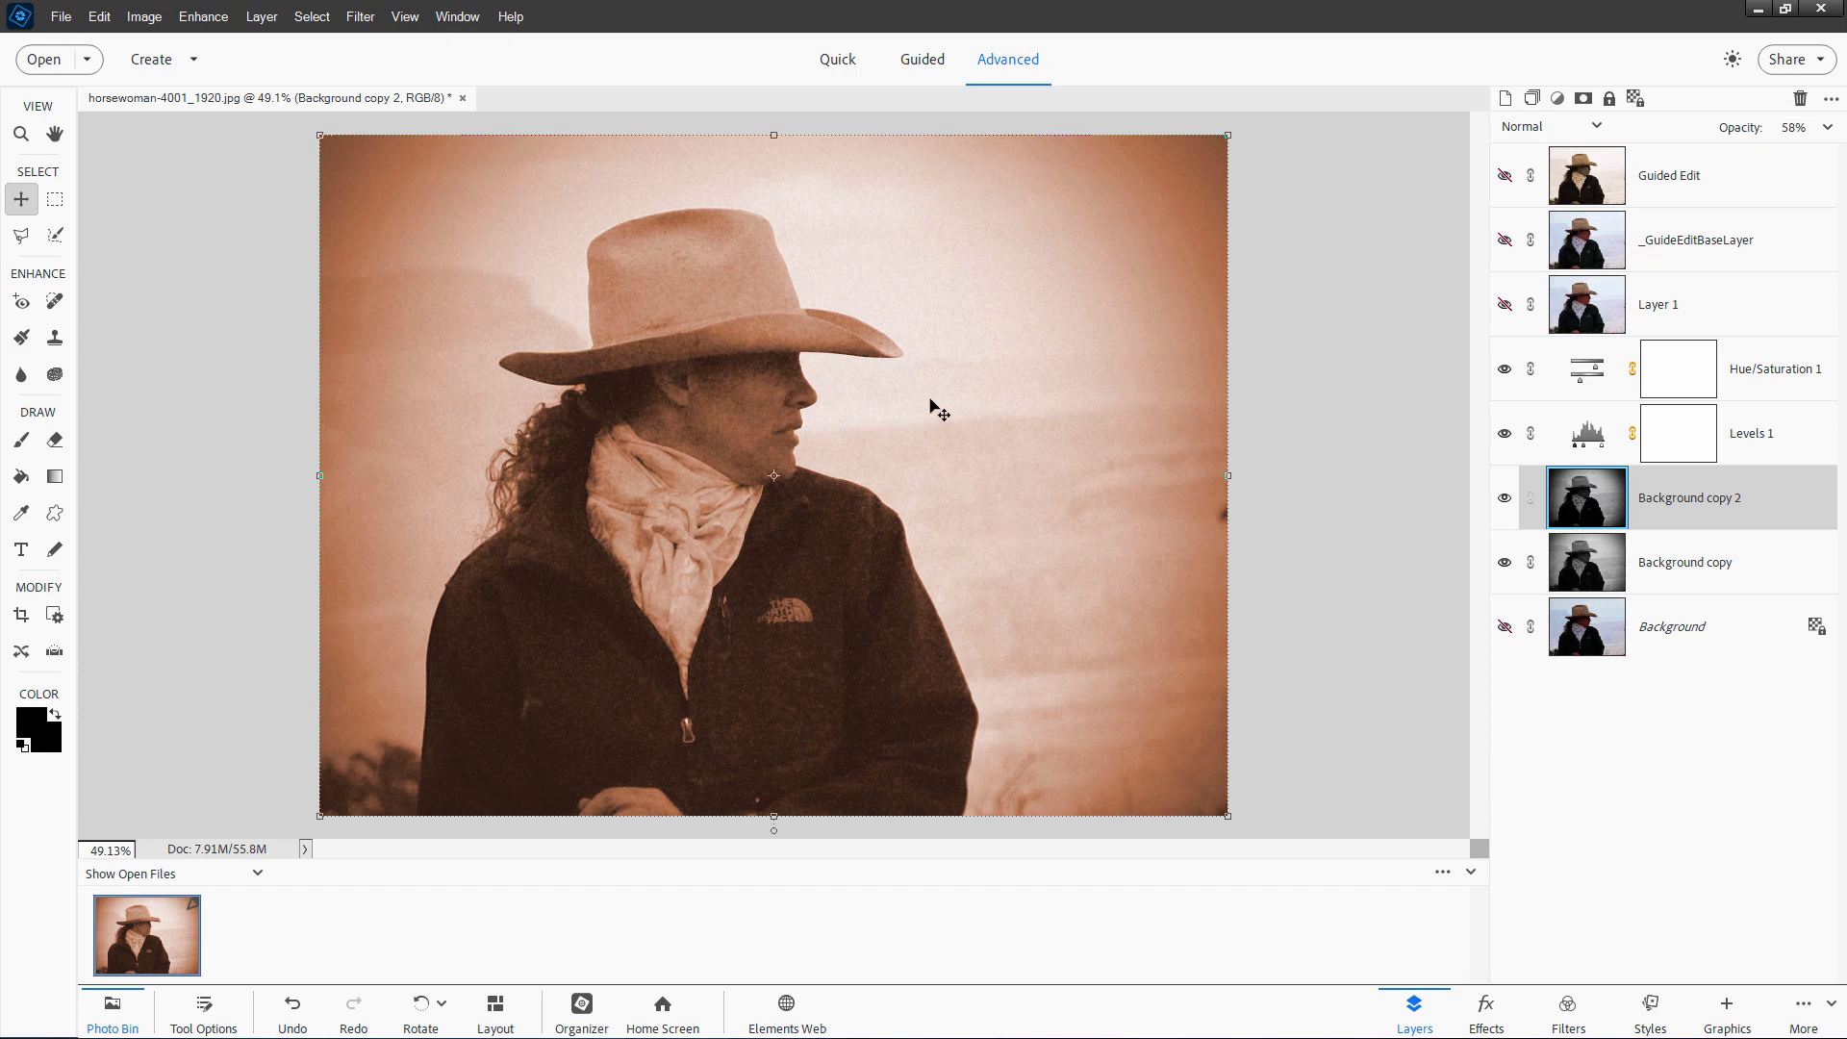
left_click(1504, 174)
left_click(1502, 176)
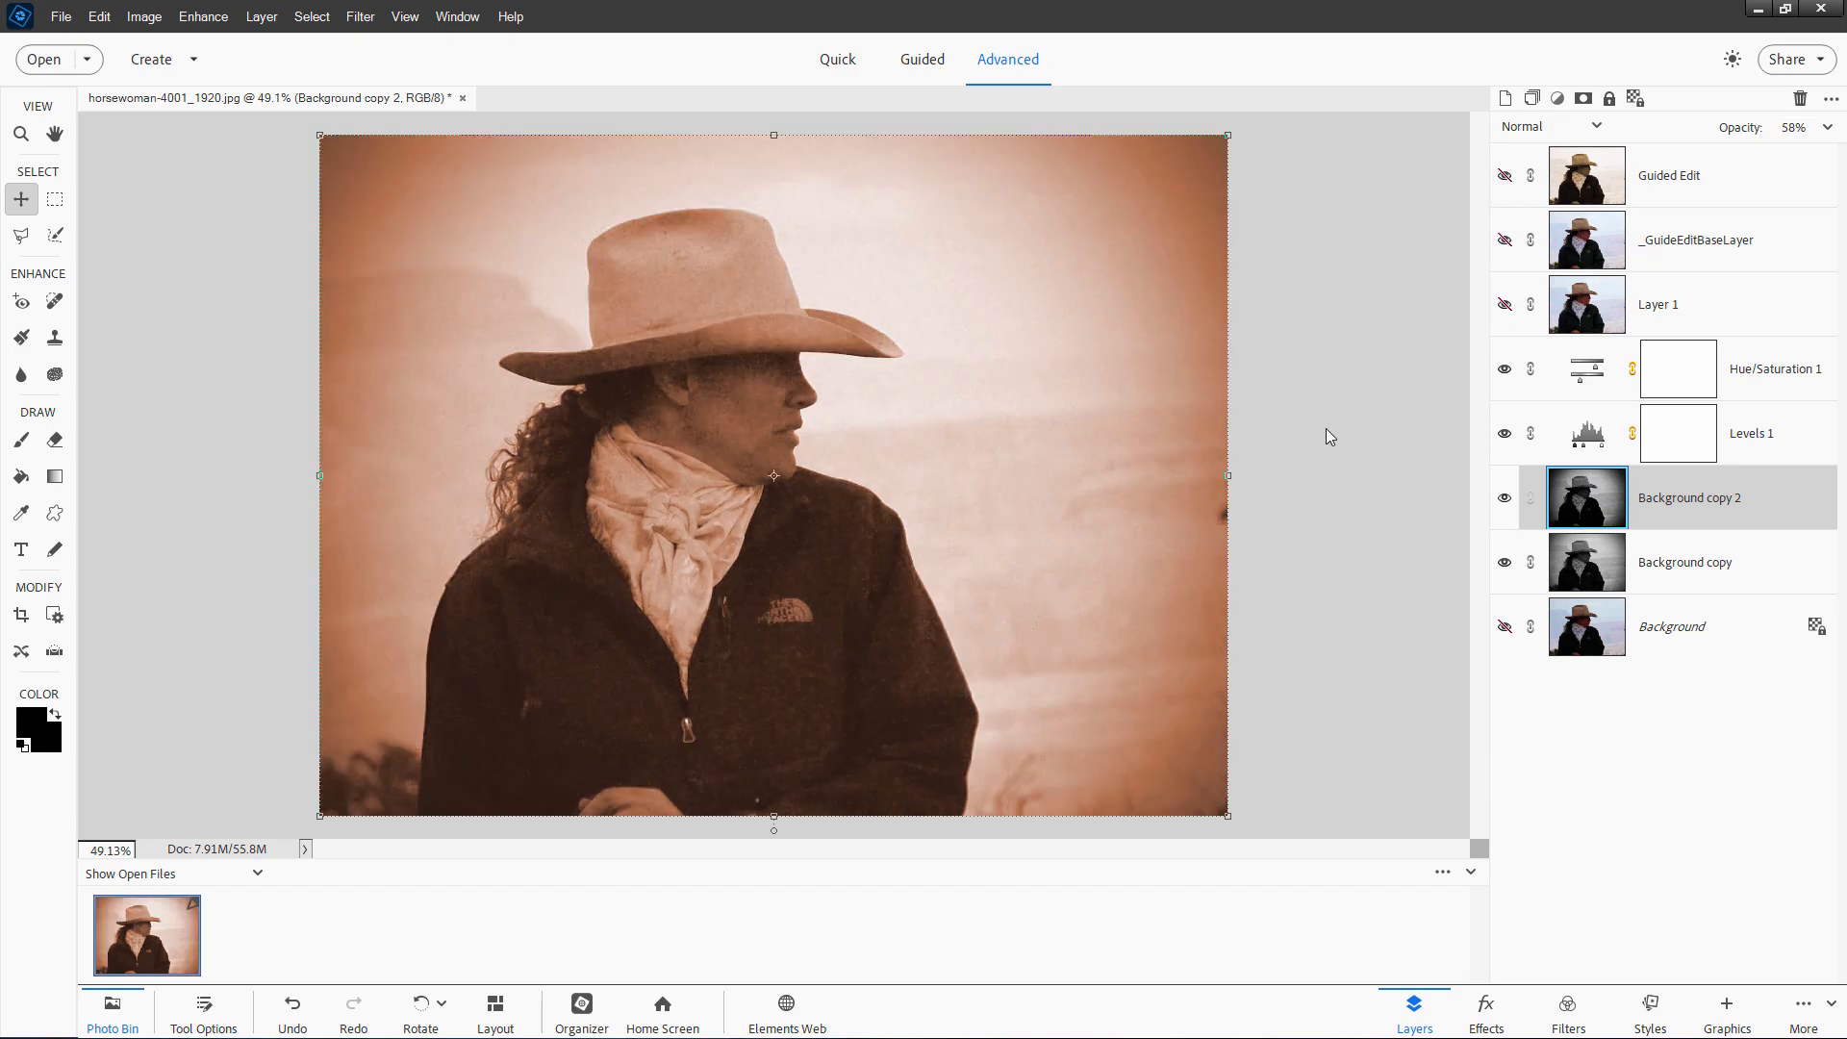